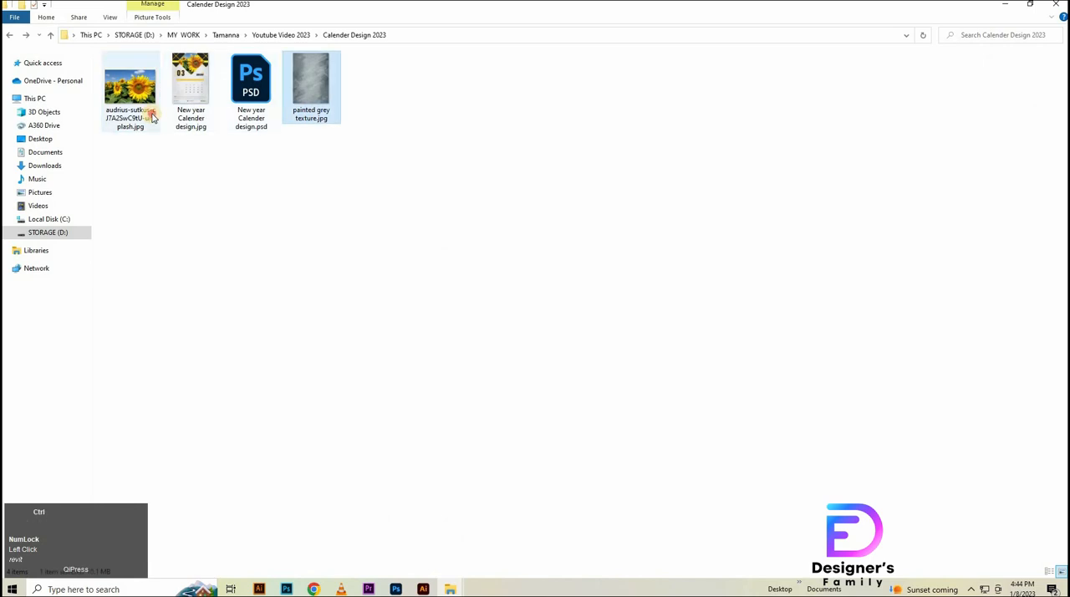
- Place the sunflower photo and the painted grey texture image into the 1.psd document
left_click(139, 101, "ctrl")
left_click_drag(139, 100, 727, 364)
left_click_drag(801, 358, 802, 359)
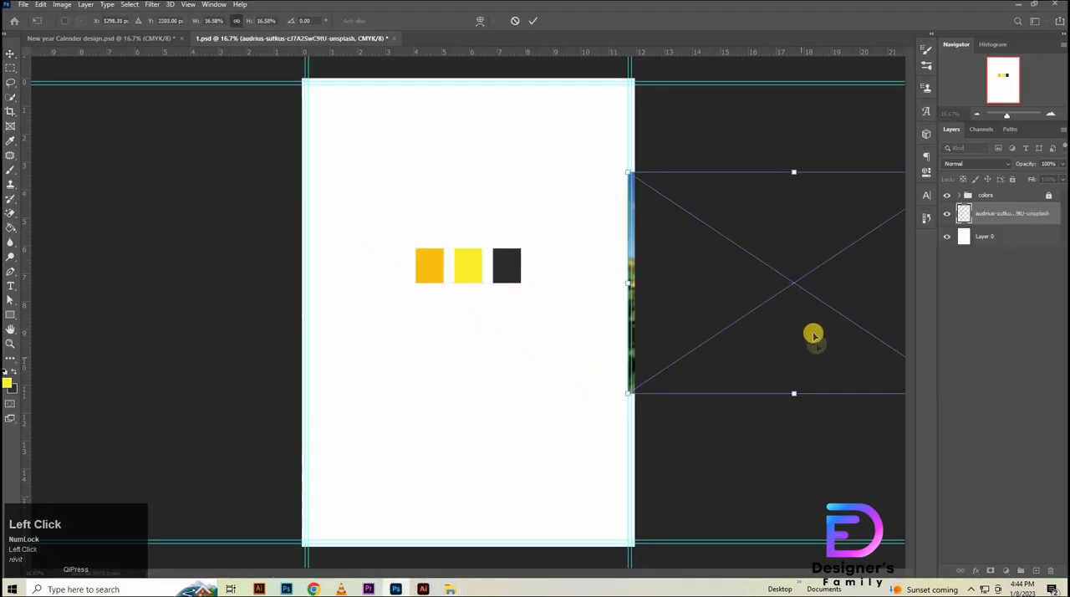
left_click(535, 21)
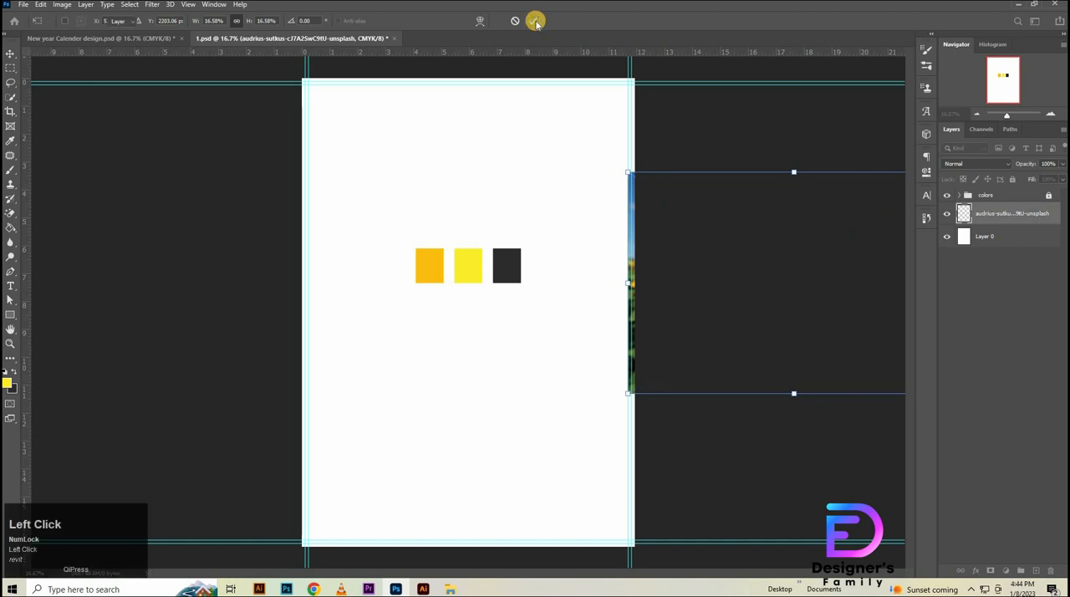
- Move the sunflower photo layer above the painted grey texture layer and hide it
left_click(986, 257)
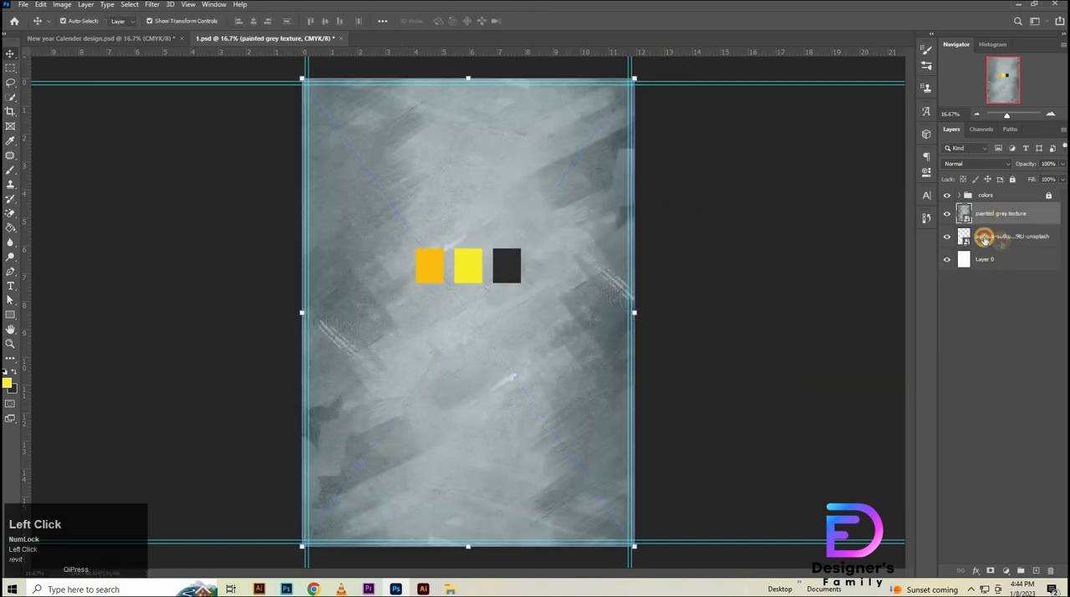
left_click(984, 238)
left_click_drag(1013, 213, 1014, 202)
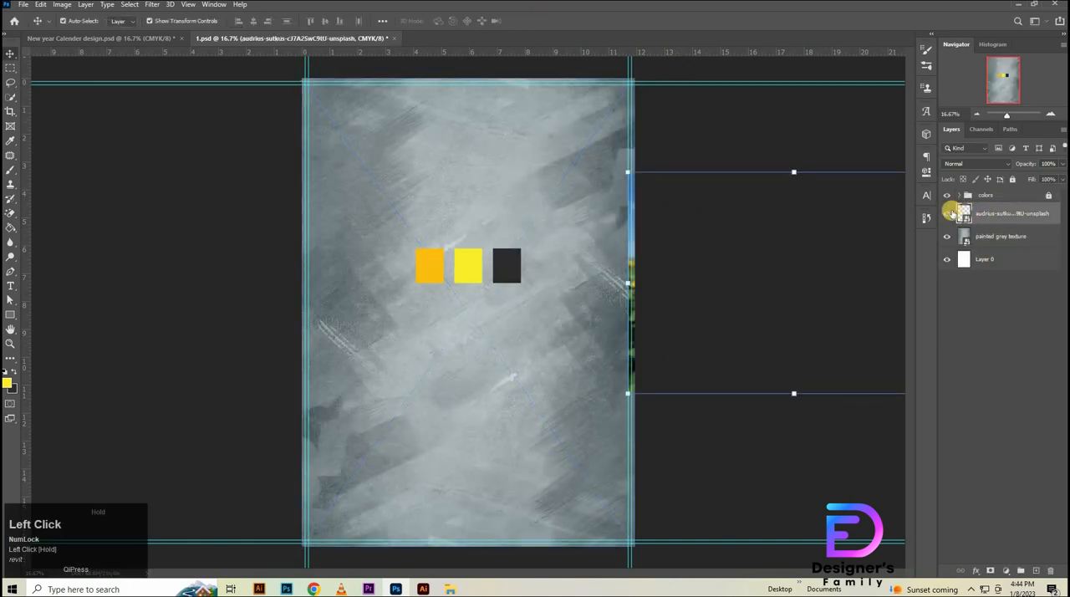
left_click(947, 213)
- Set the painted grey texture layer to Multiply blending with 30% opacity
left_click(779, 238)
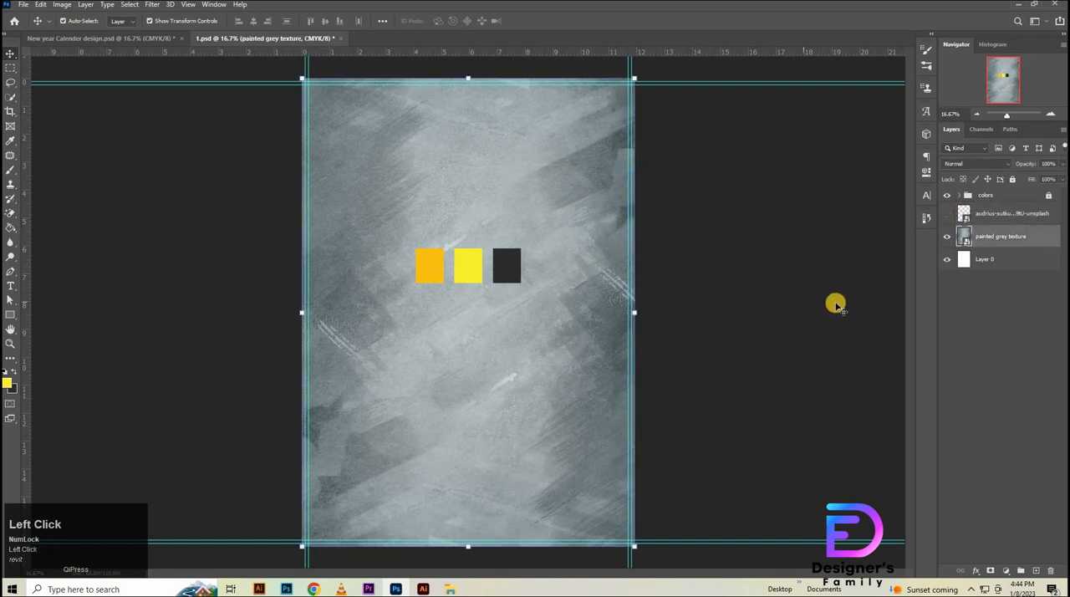
left_click(994, 165)
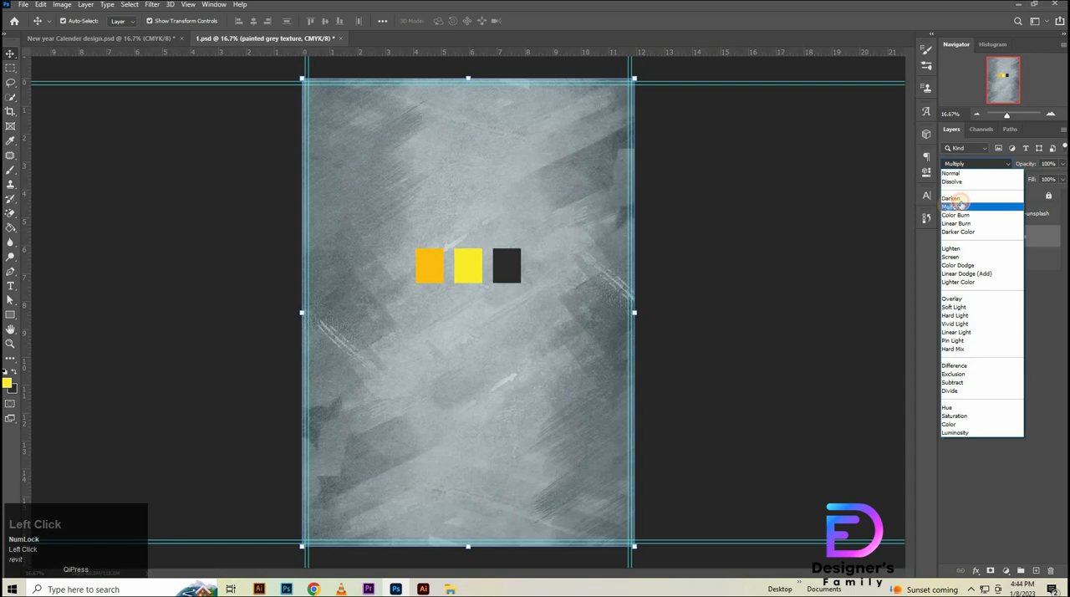
left_click(960, 205)
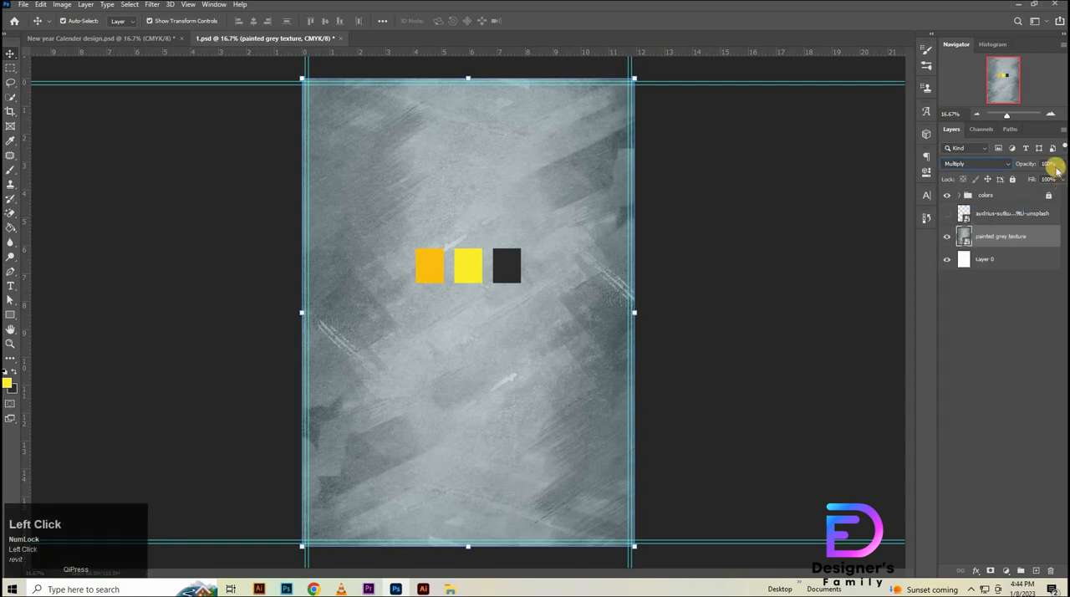
left_click_drag(1004, 163, 1001, 167)
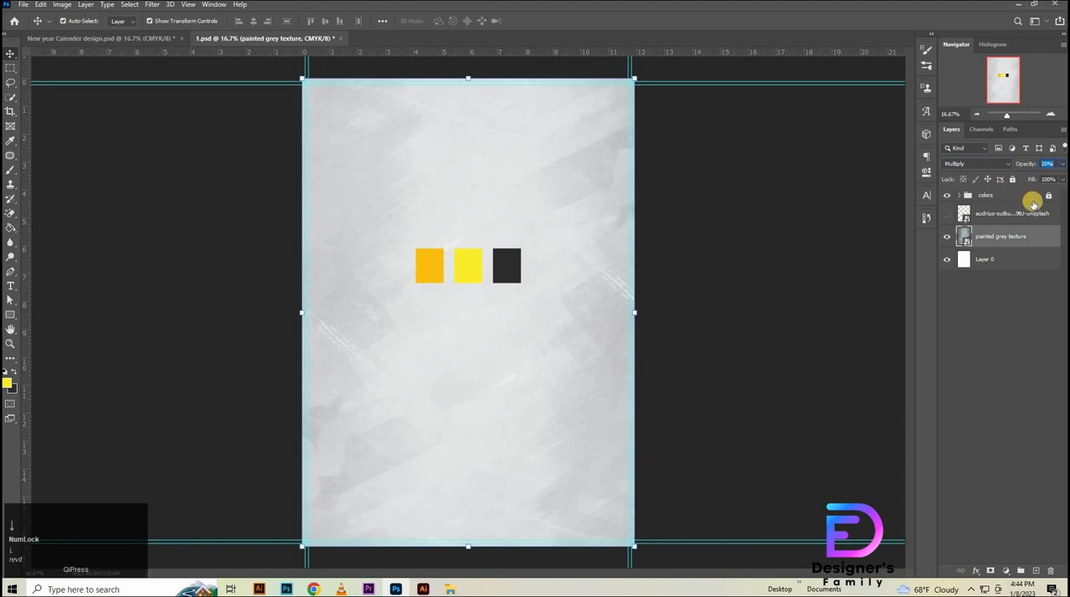
key("Return")
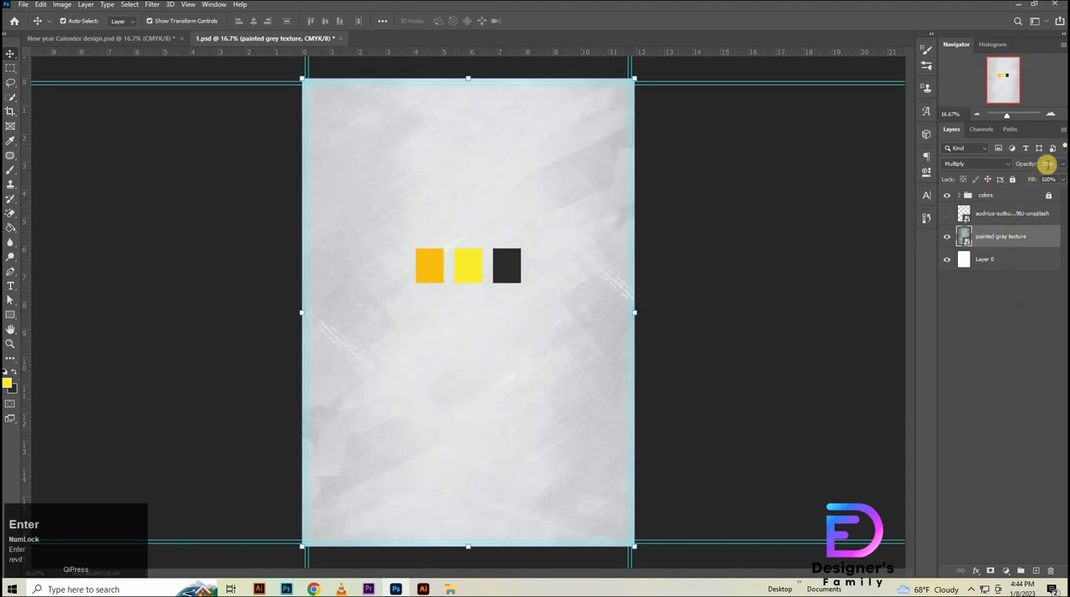
left_click(1046, 164)
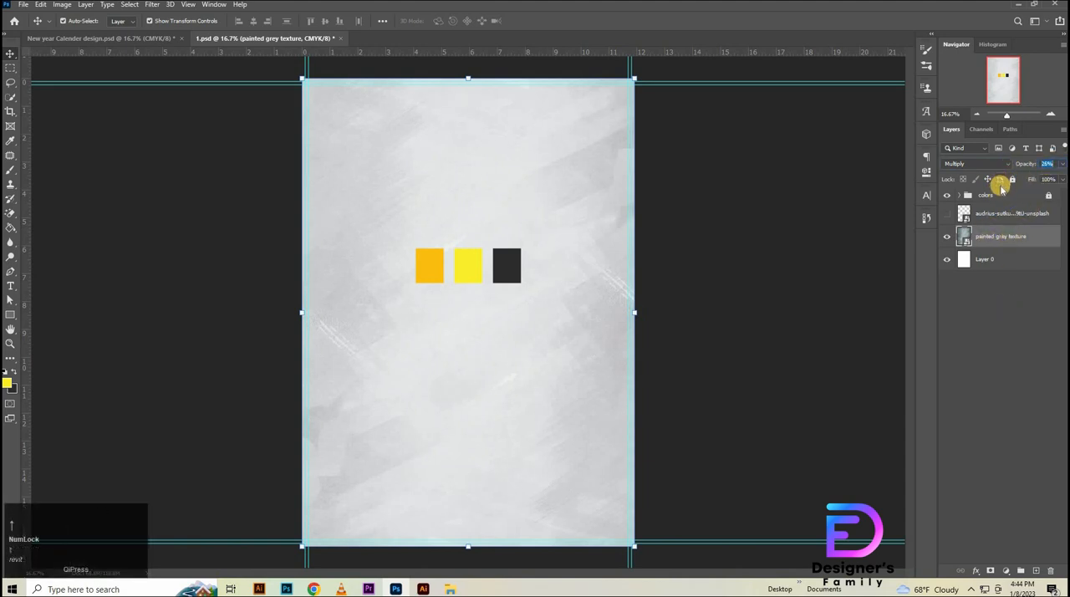
left_click(986, 305)
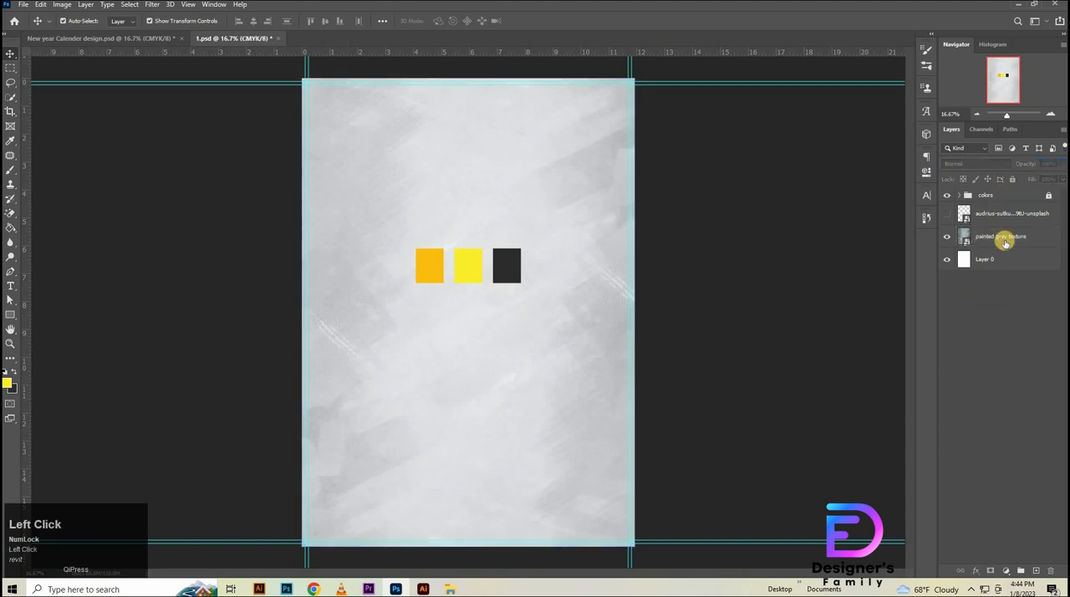
- Add a Brightness/Contrast adjustment above the grey texture with brightness 15 and contrast 4
left_click(1003, 239)
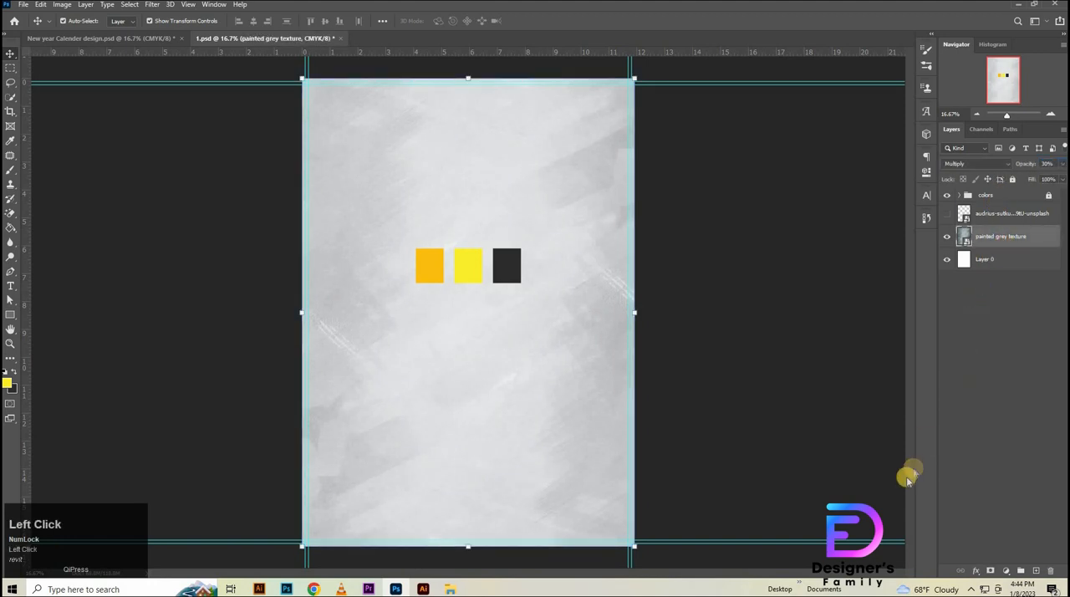
left_click(1004, 570)
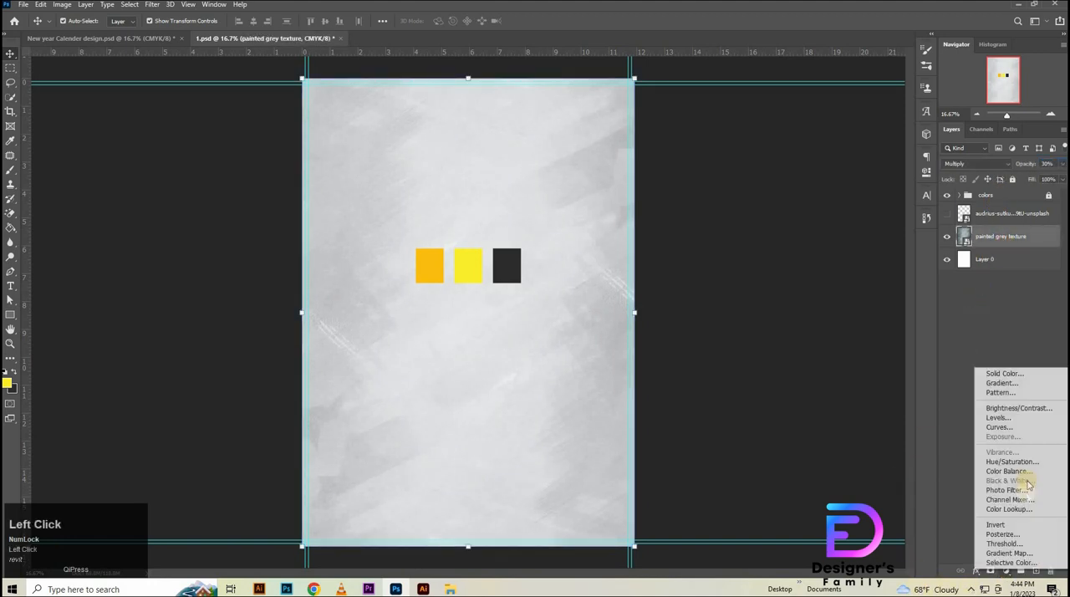
left_click(994, 407)
left_click_drag(849, 220, 849, 221)
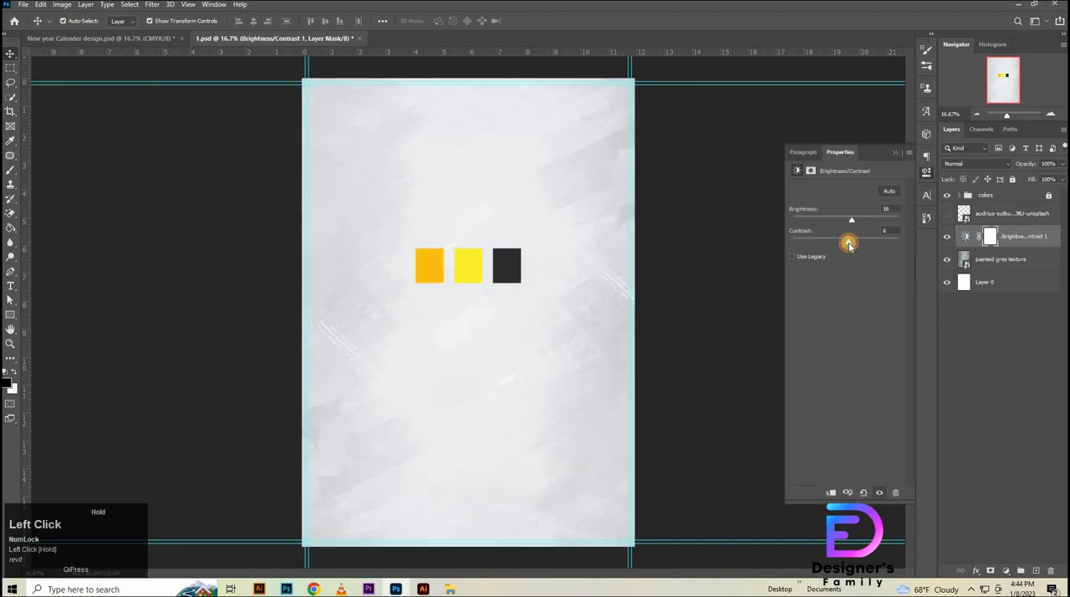
left_click_drag(850, 245, 850, 244)
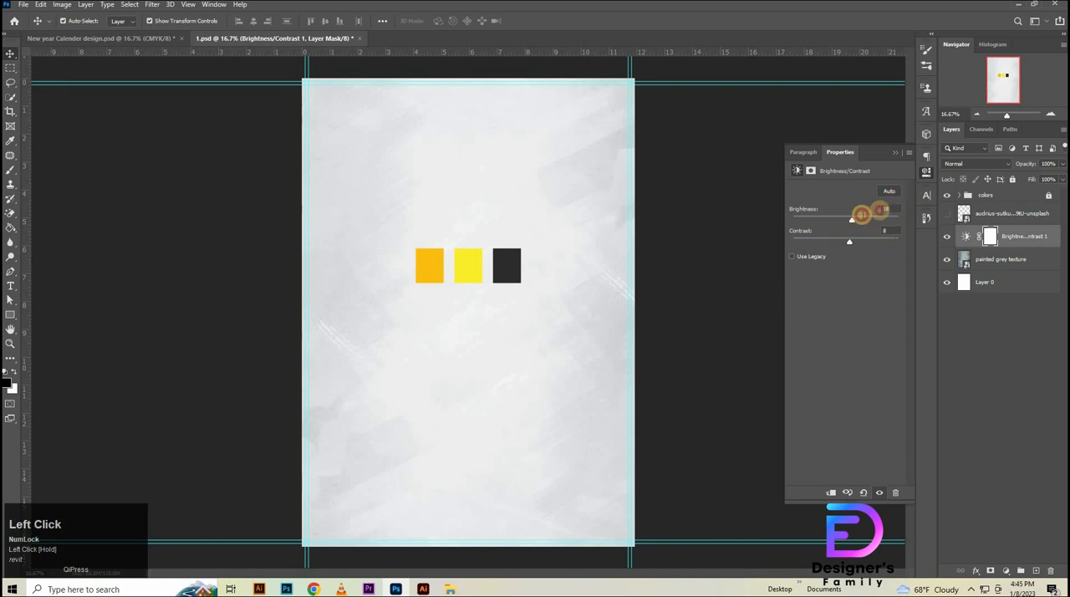
key("Down")
key("Down")
key("Down")
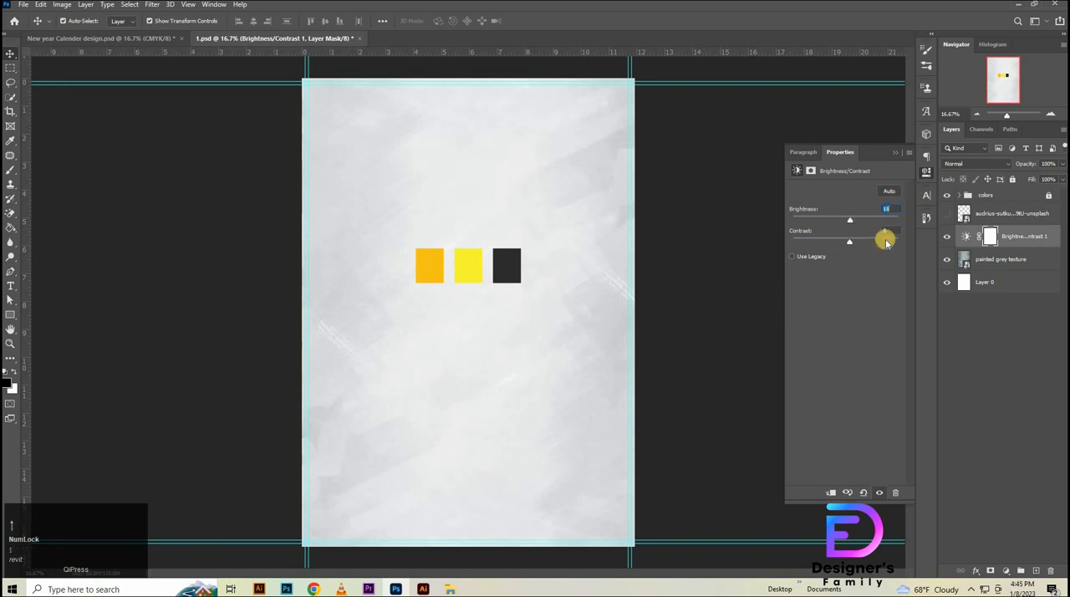
key("Down")
key("Down")
key("Down")
left_click(970, 324)
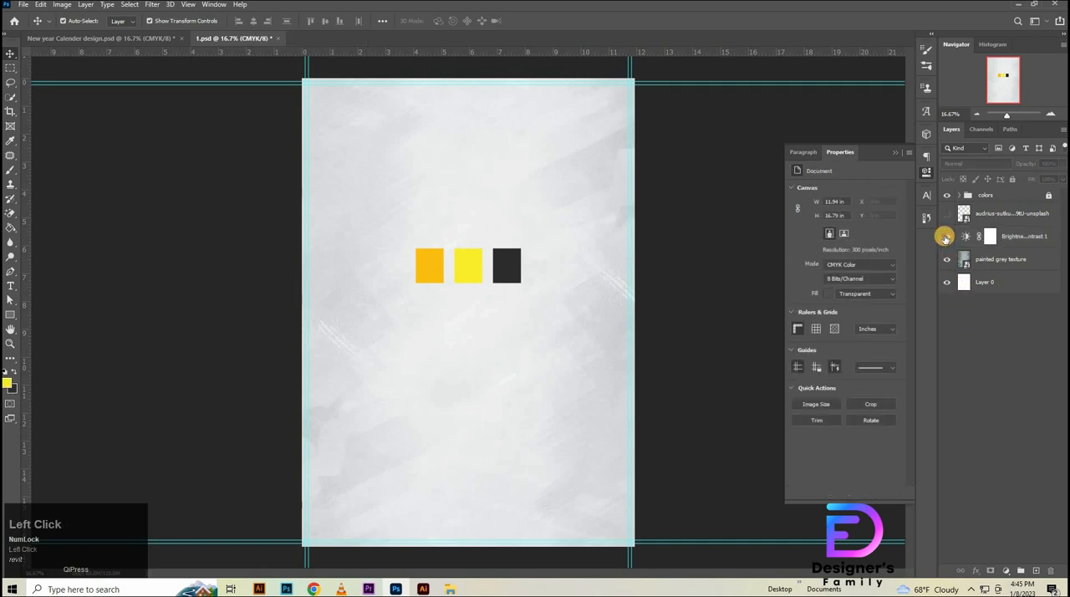
- Toggle the Brightness/Contrast layer to compare its effect, and set its brightness to 14
left_click(946, 237)
left_click(946, 237)
left_click(945, 238)
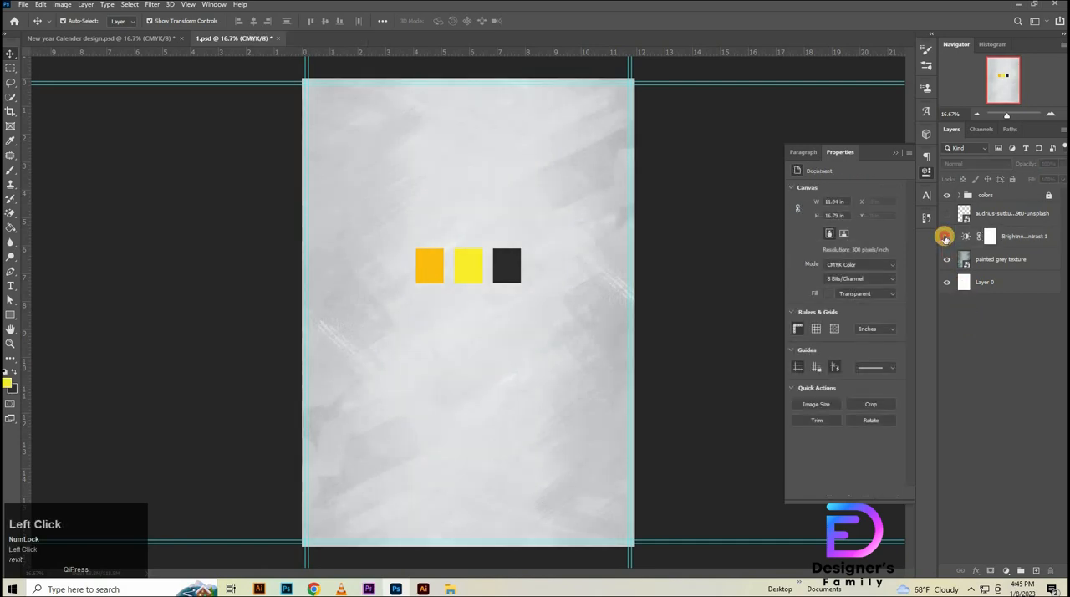
left_click(945, 237)
left_click(965, 236)
left_click(888, 208)
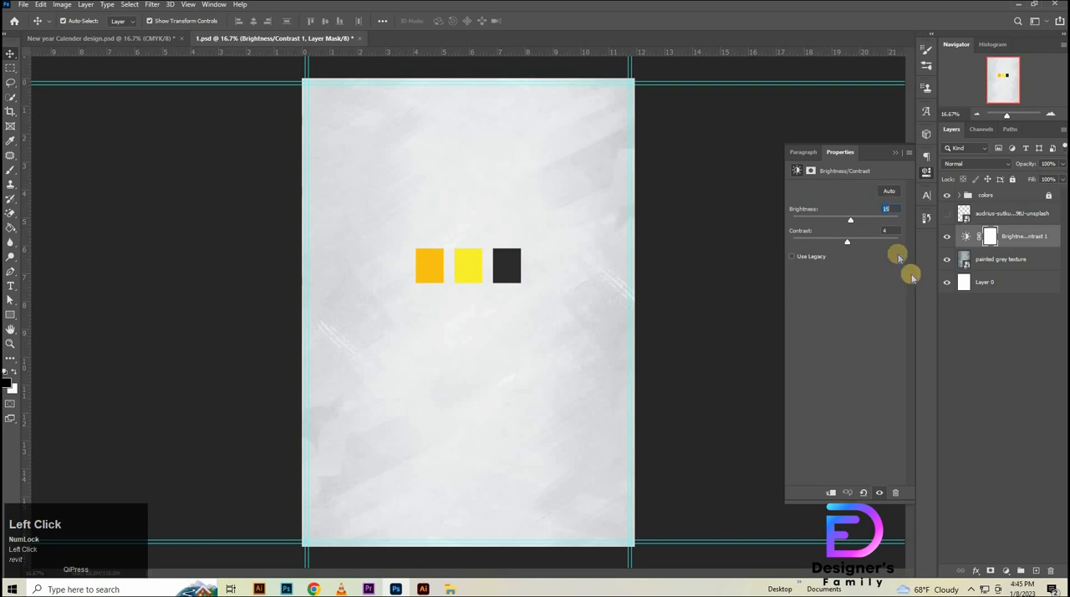
key("Down")
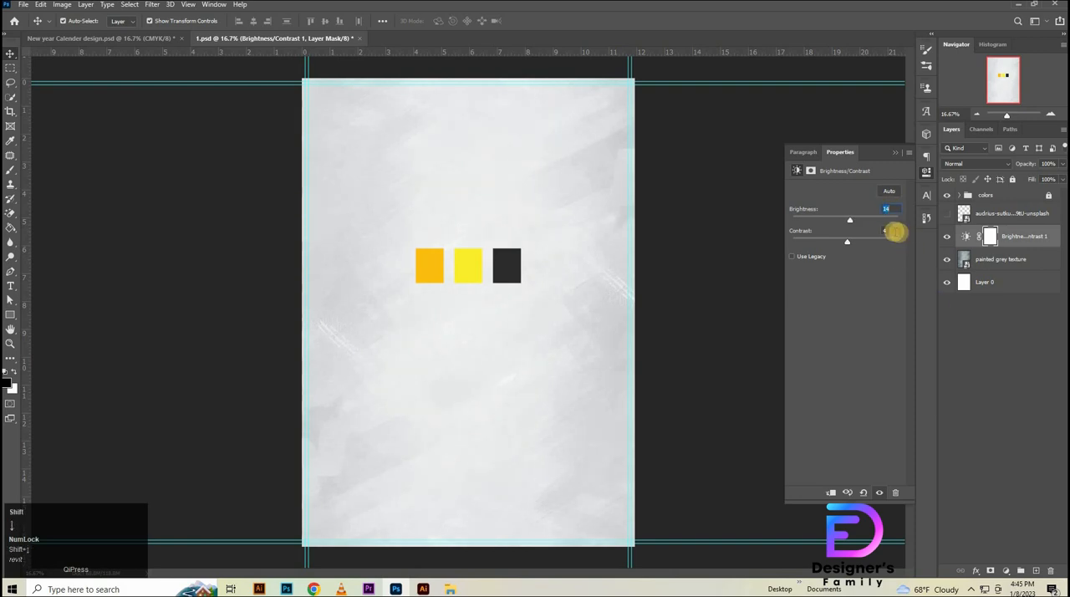
left_click(1003, 327)
- Create a dark 3.23 in square with the Rectangle tool above the adjustment layer and round all its corners to 50 px
left_click(1012, 236)
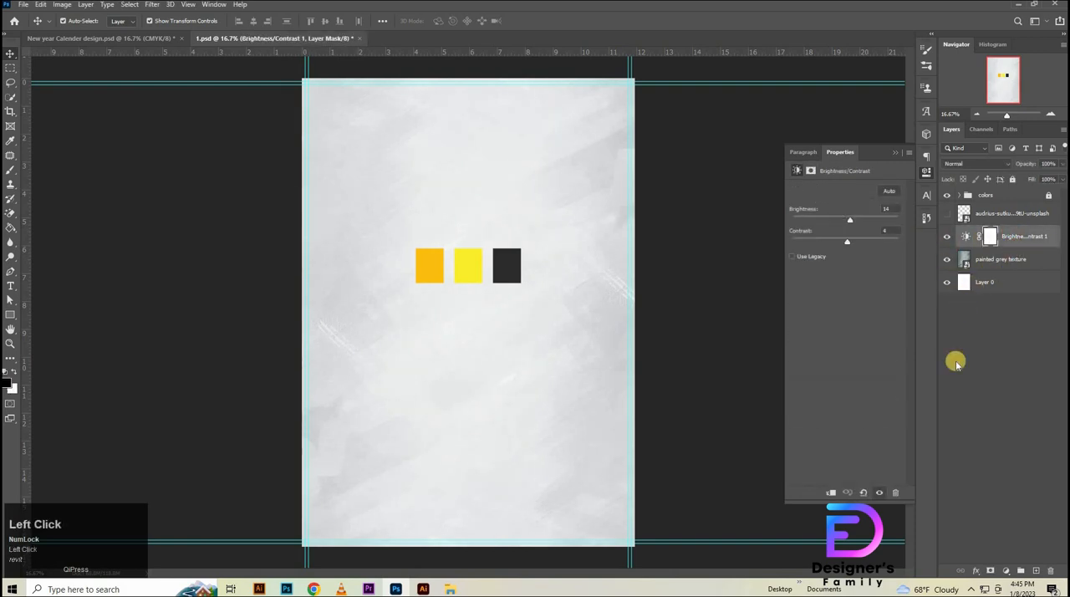
right_click(10, 314)
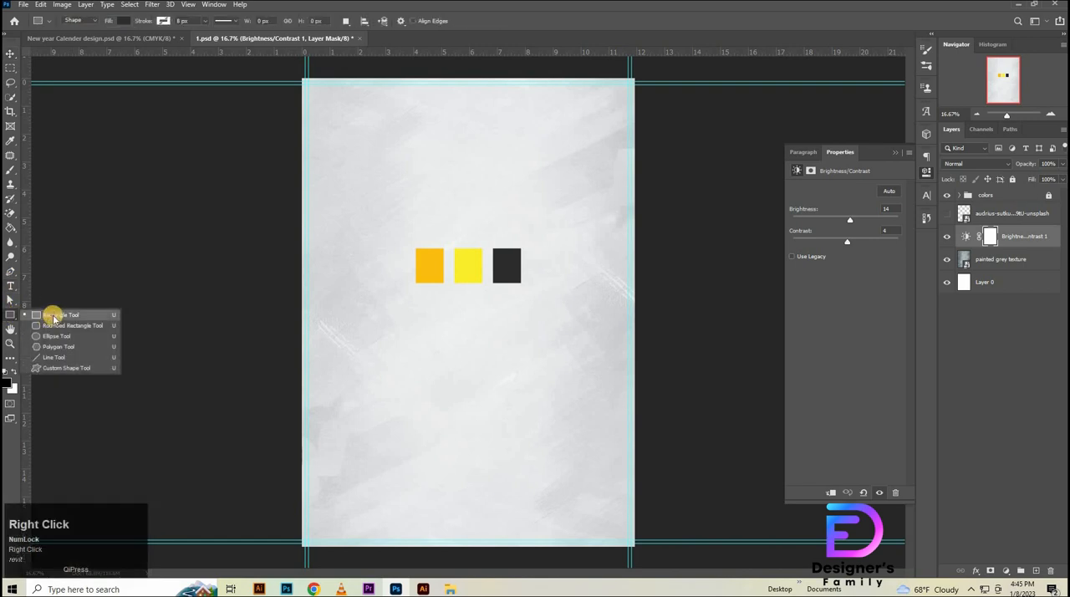
left_click(52, 315)
left_click(447, 166)
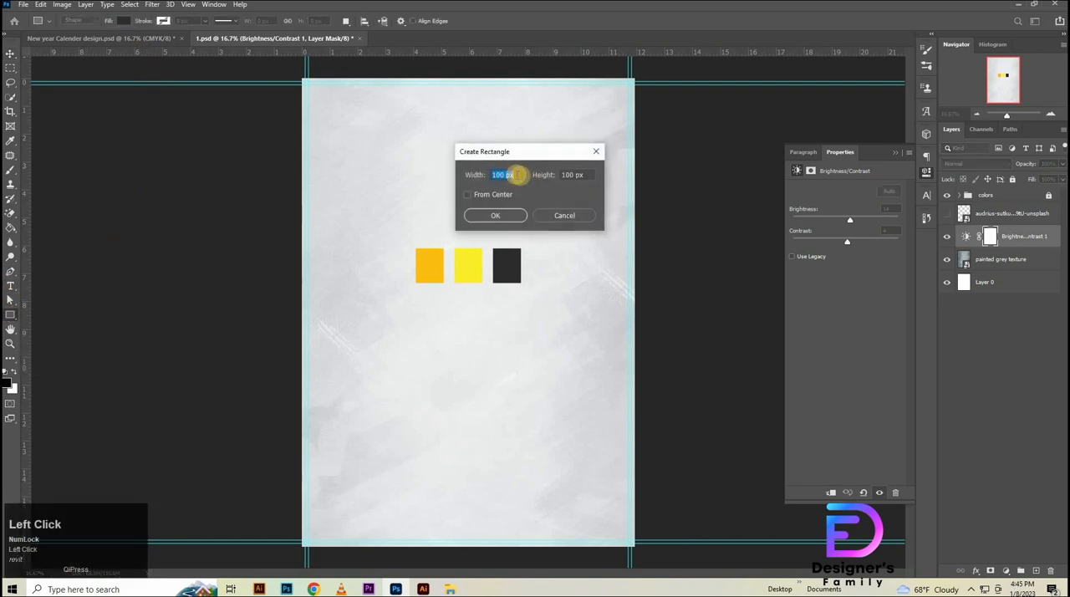
type("3.23")
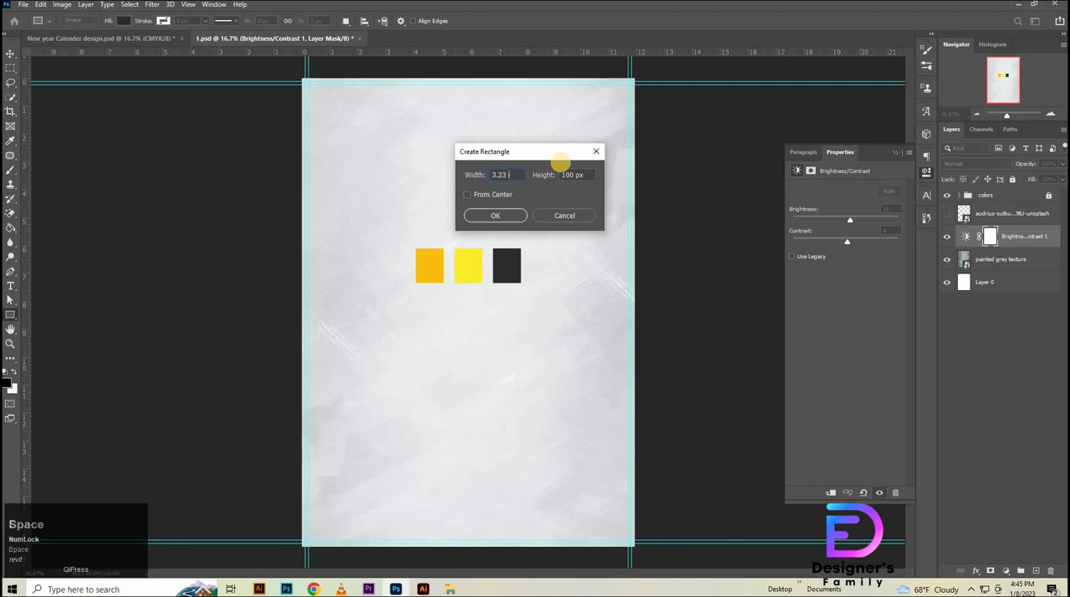
left_click(471, 175)
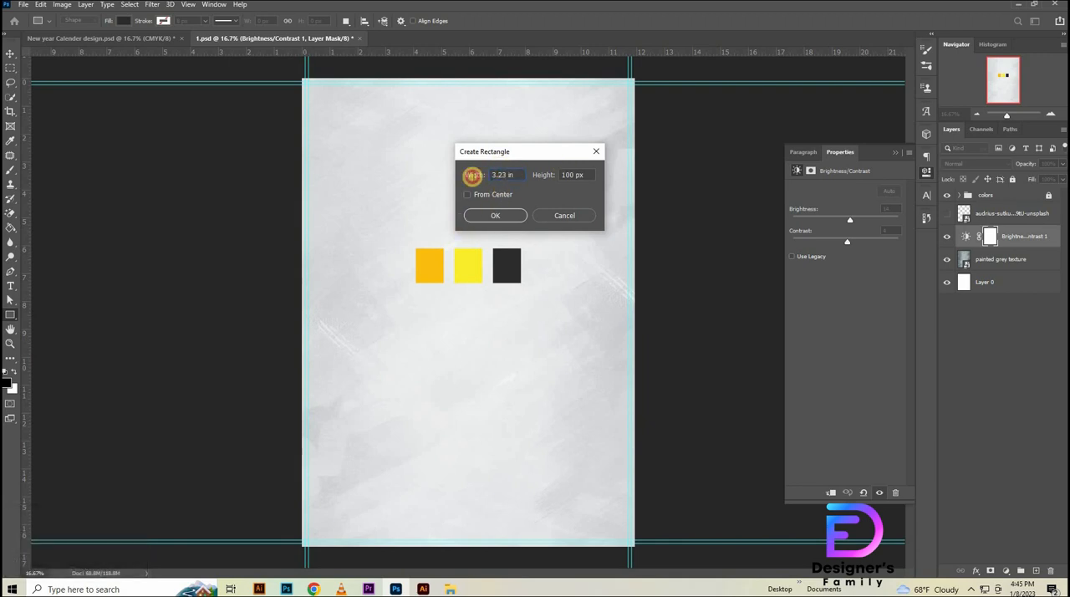
double_click(577, 175)
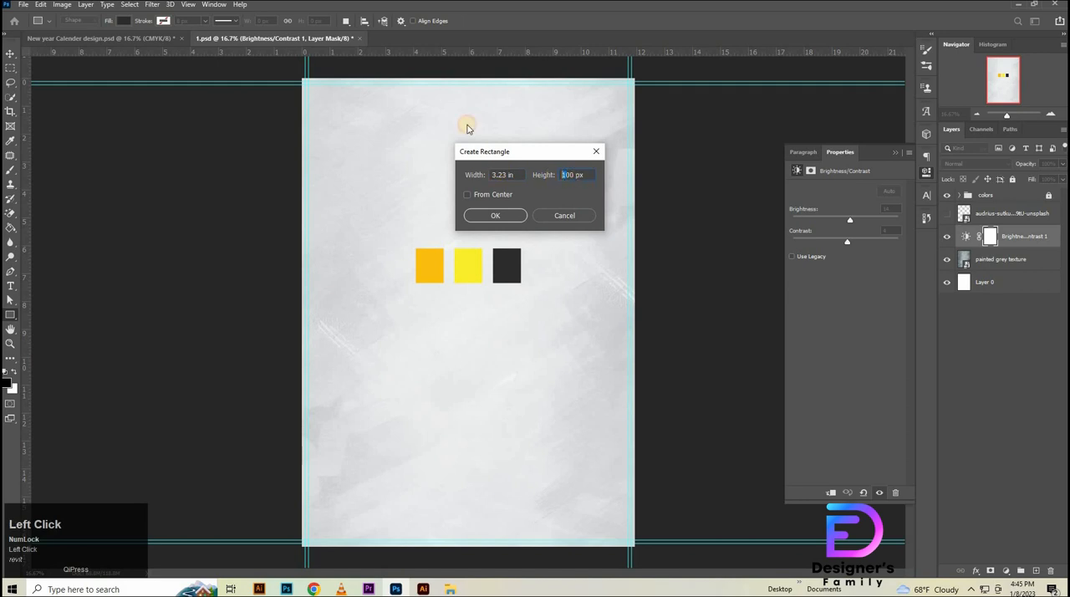
key("Return")
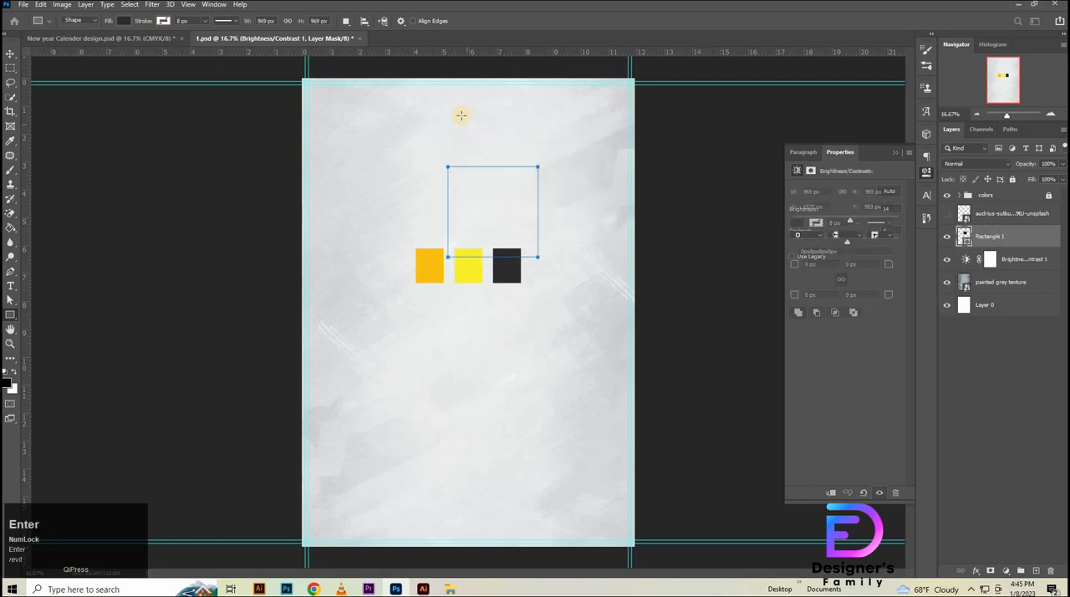
left_click(817, 264)
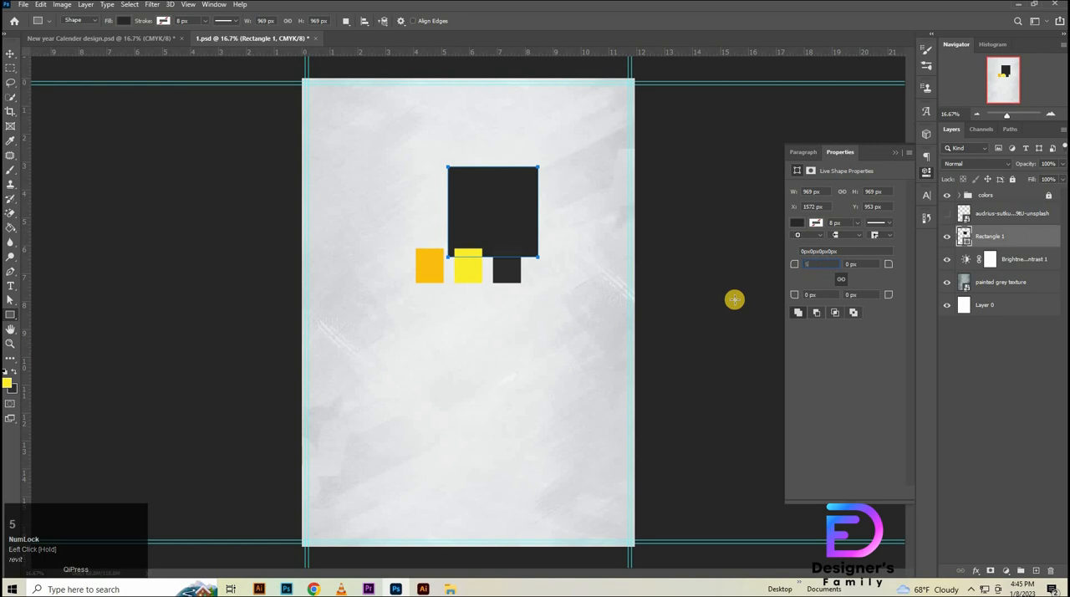
key("Return")
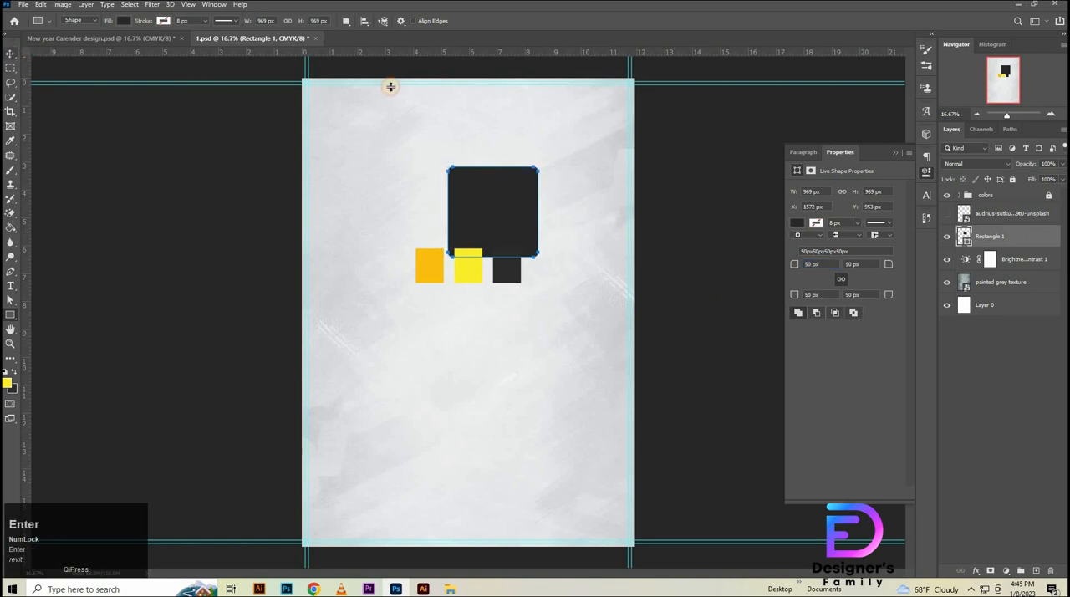
- Add a horizontal ruler guide about 7.5 in below the page's upper edge
left_click(10, 54)
left_click_drag(668, 54, 661, 289)
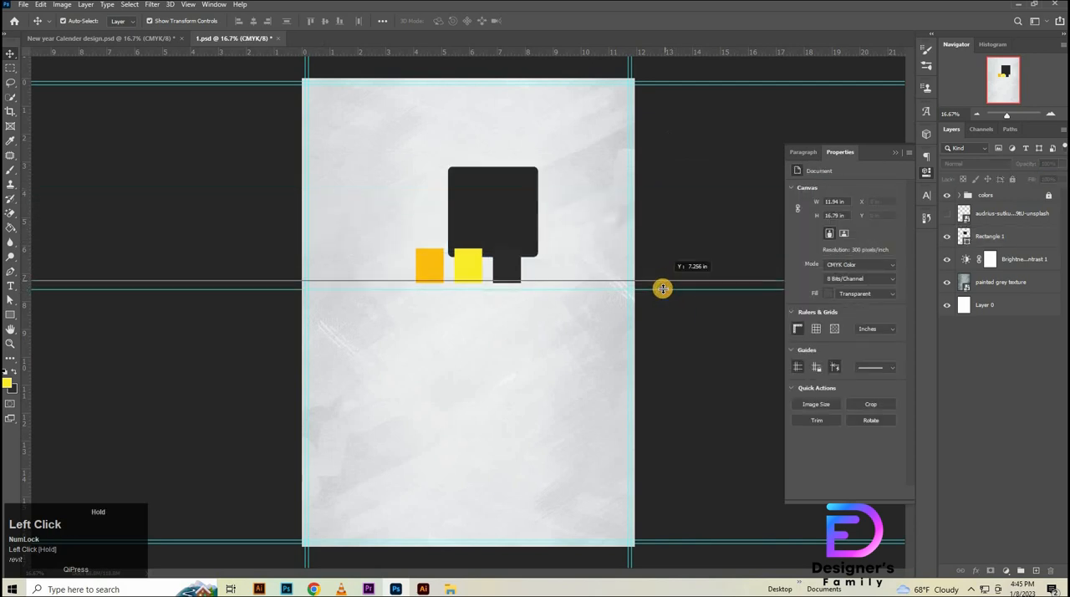
- With the colors group hidden, rotate the dark square -45° into a diamond and seat its lowest corner on the 7.5 in guide
left_click(1006, 235)
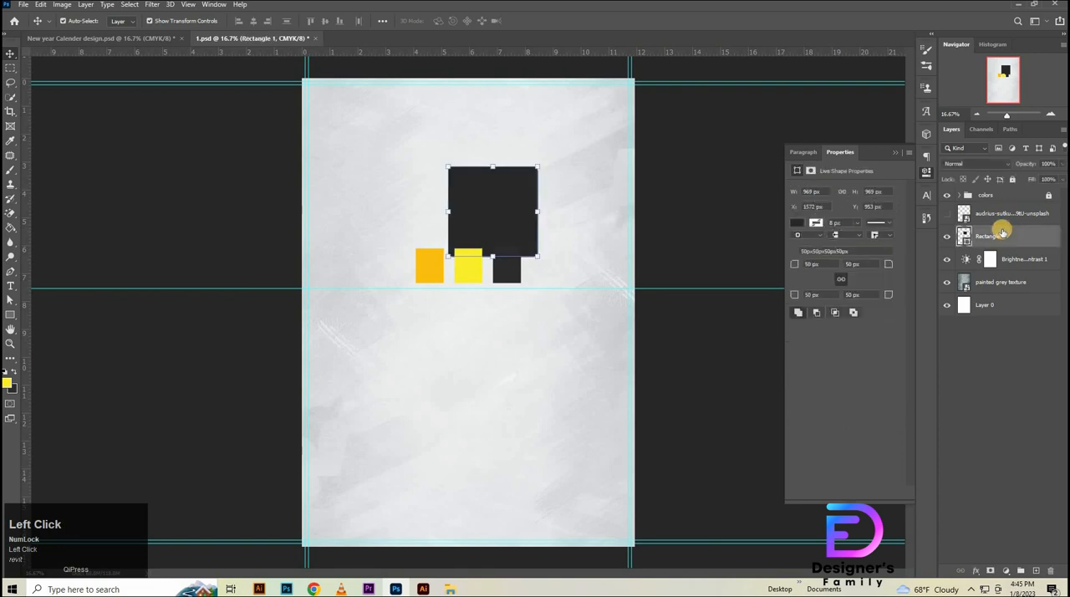
left_click_drag(517, 222, 445, 223)
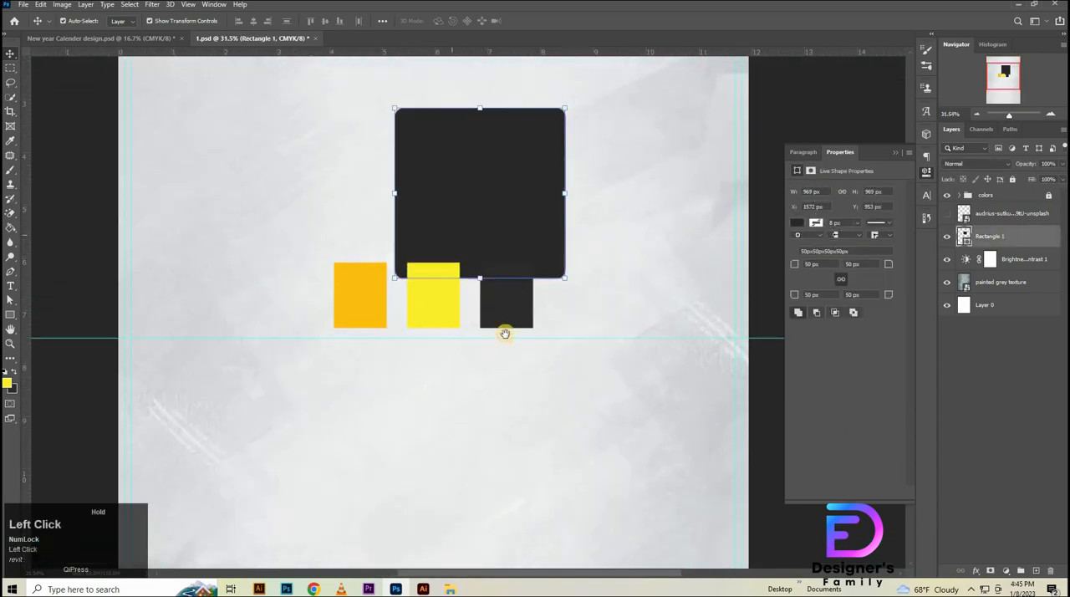
left_click_drag(504, 334, 560, 448)
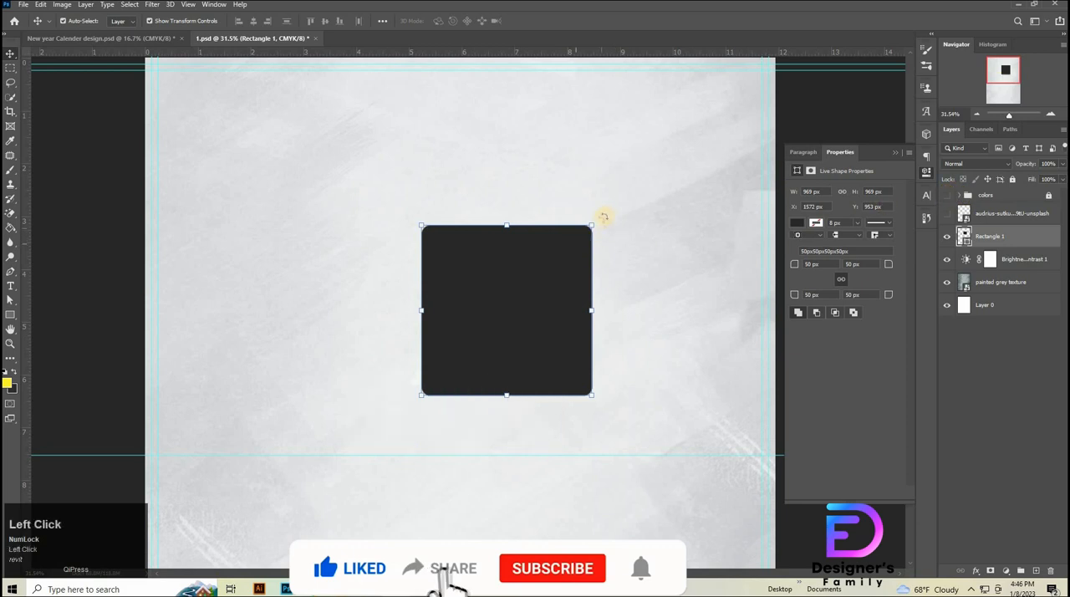
left_click_drag(604, 214, 579, 251)
left_click_drag(526, 307, 495, 325)
left_click(550, 20)
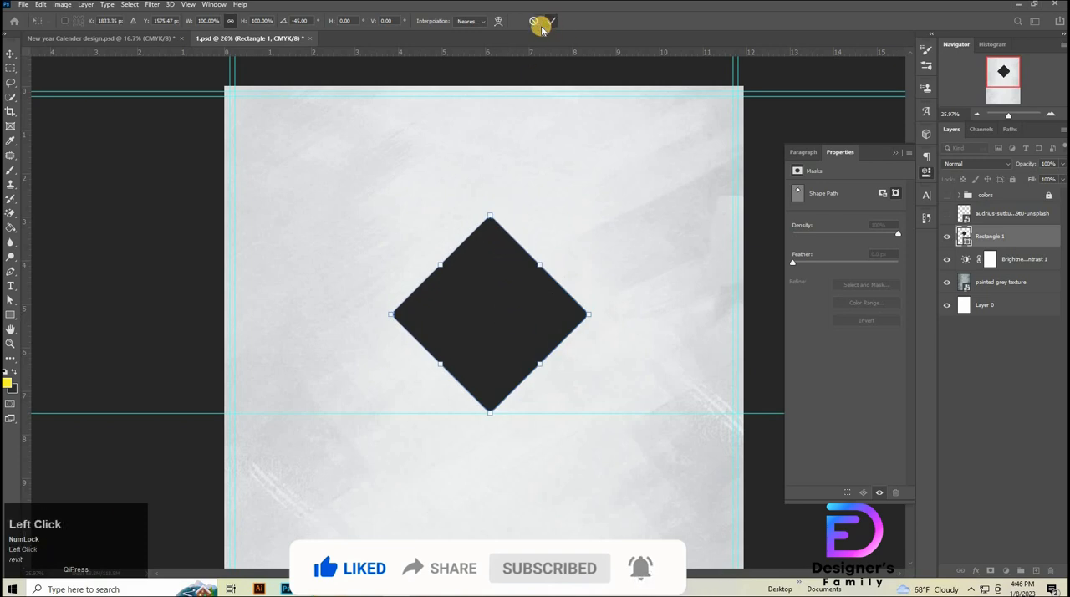
- Center the dark diamond horizontally on the whole canvas
key("ctrl+a")
left_click(253, 20)
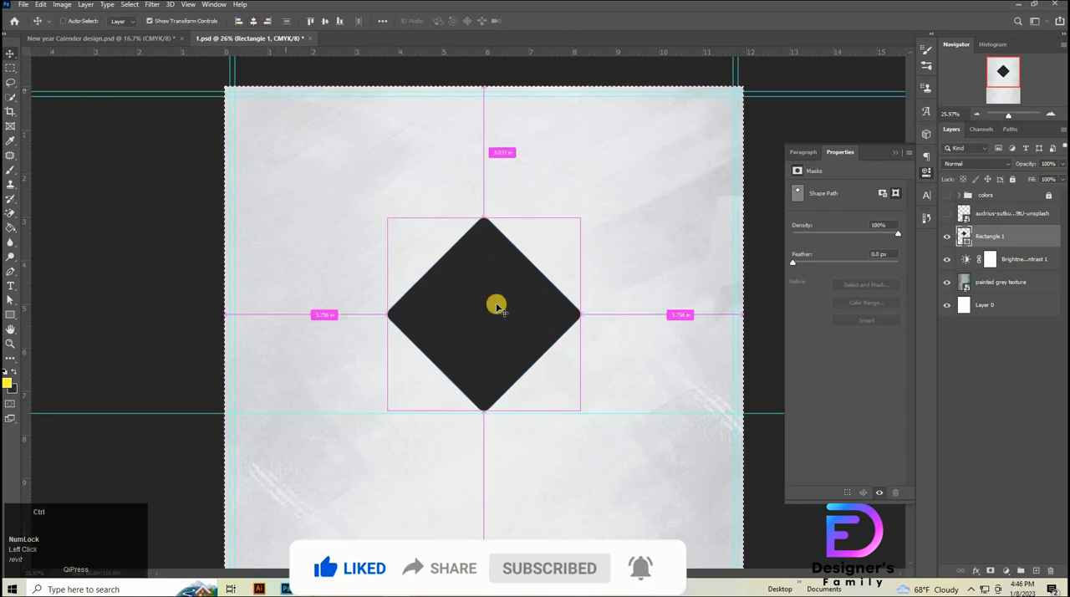
- Duplicate the dark diamond straight above the original, leaving a narrow gap between their facing corners
key("ctrl+d")
left_click(1005, 348)
left_click(470, 332)
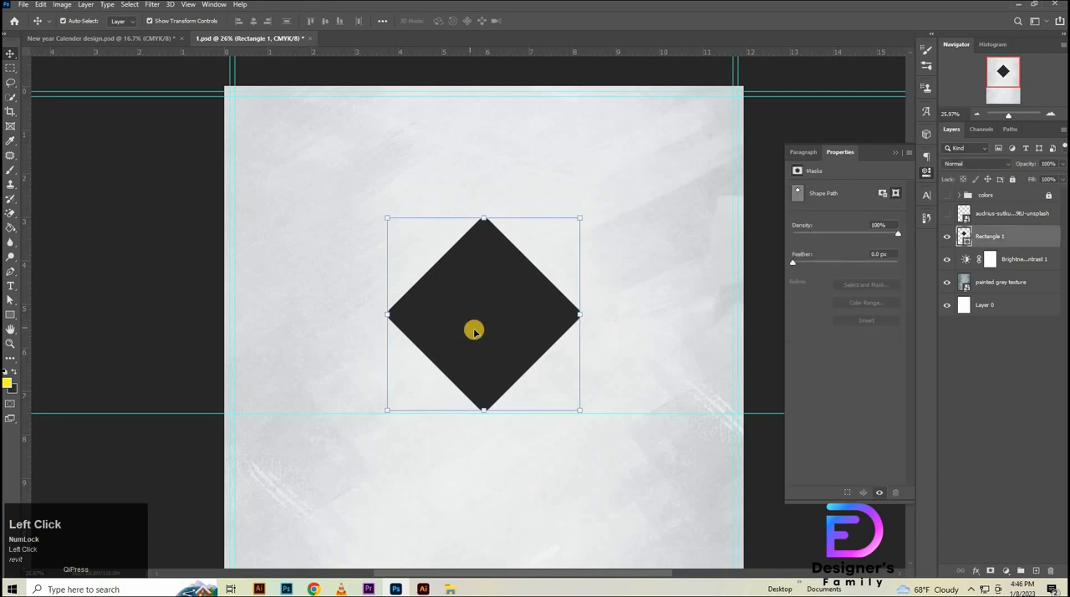
left_click_drag(473, 329, 477, 132)
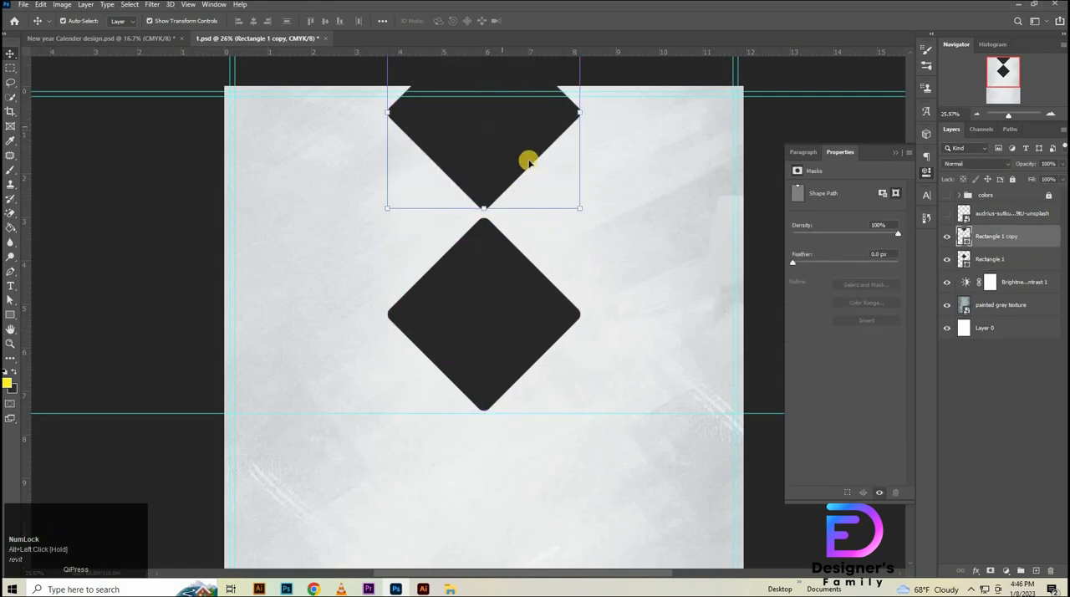
left_click_drag(529, 166, 532, 171)
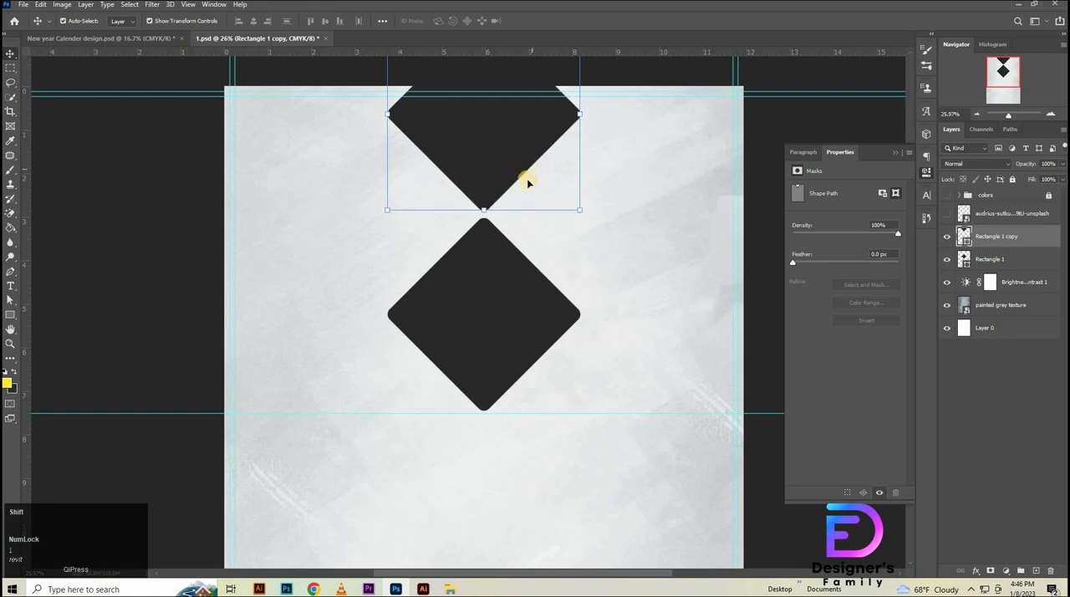
left_click(521, 256)
left_click(475, 248)
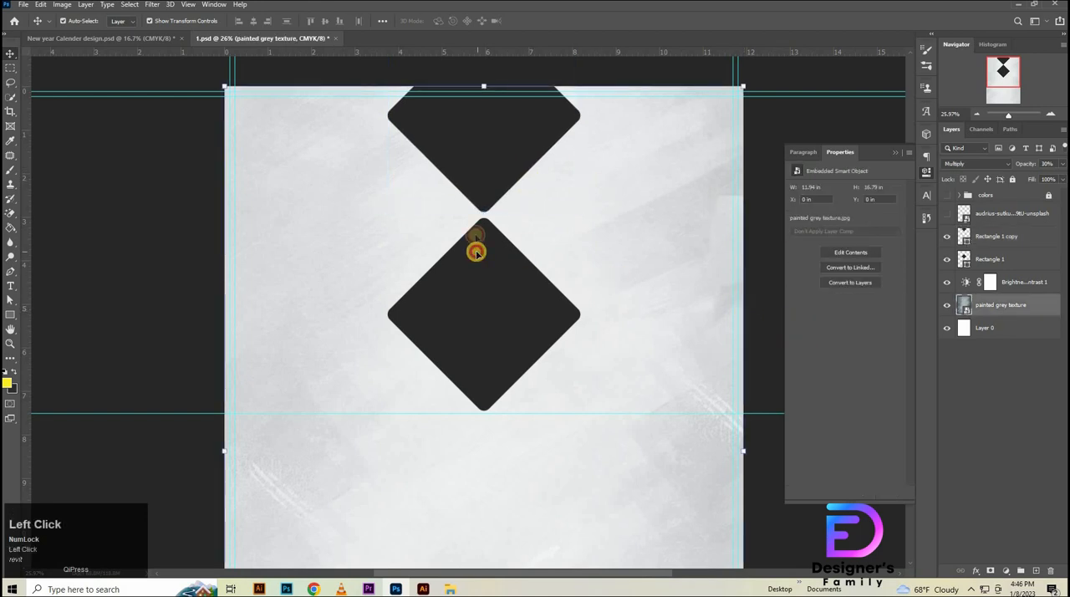
left_click(999, 236, "ctrl")
left_click_drag(1018, 256, 947, 282)
key("ctrl+t")
left_click_drag(621, 247, 466, 337)
left_click(1036, 419)
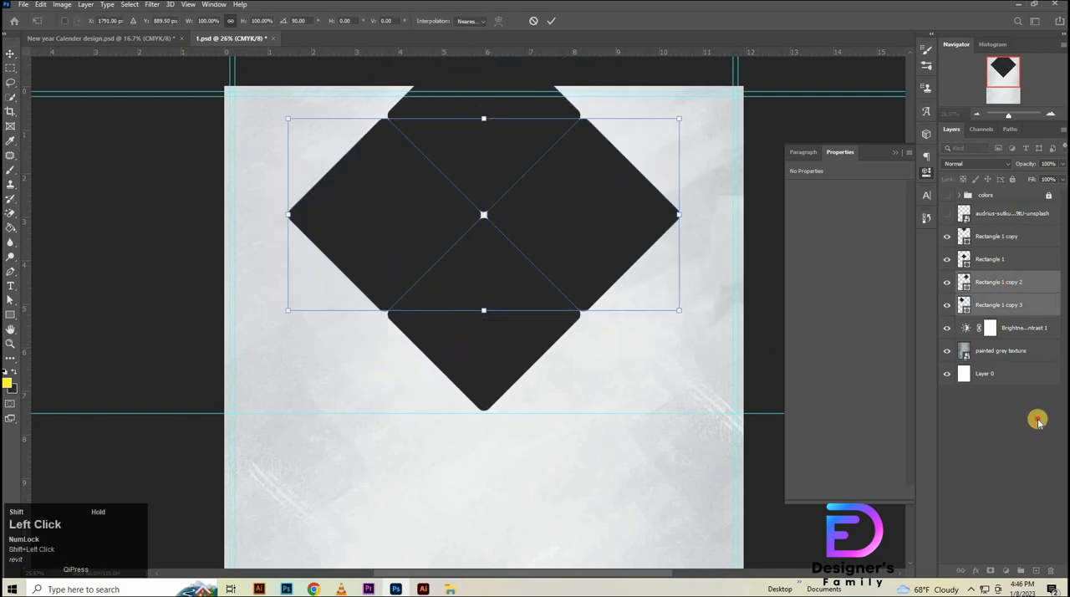
left_click(992, 289)
key("Delete")
key("Delete")
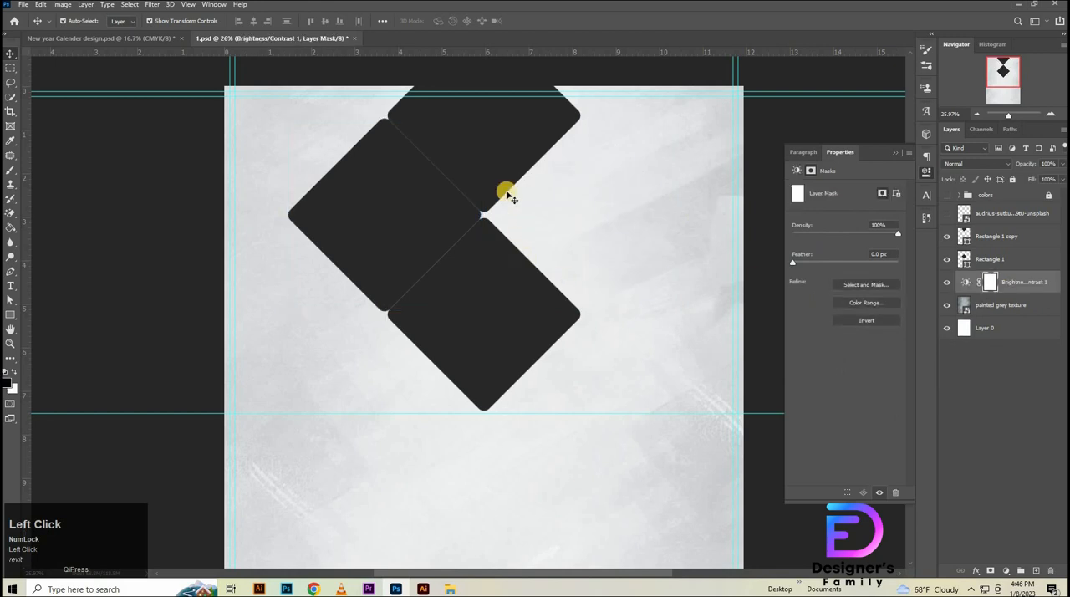
- Widen the gap between the two diamonds slightly and duplicate both, rotating the copies 90° into a four-diamond cluster with thin even gaps
left_click(505, 187)
key("shift+Up")
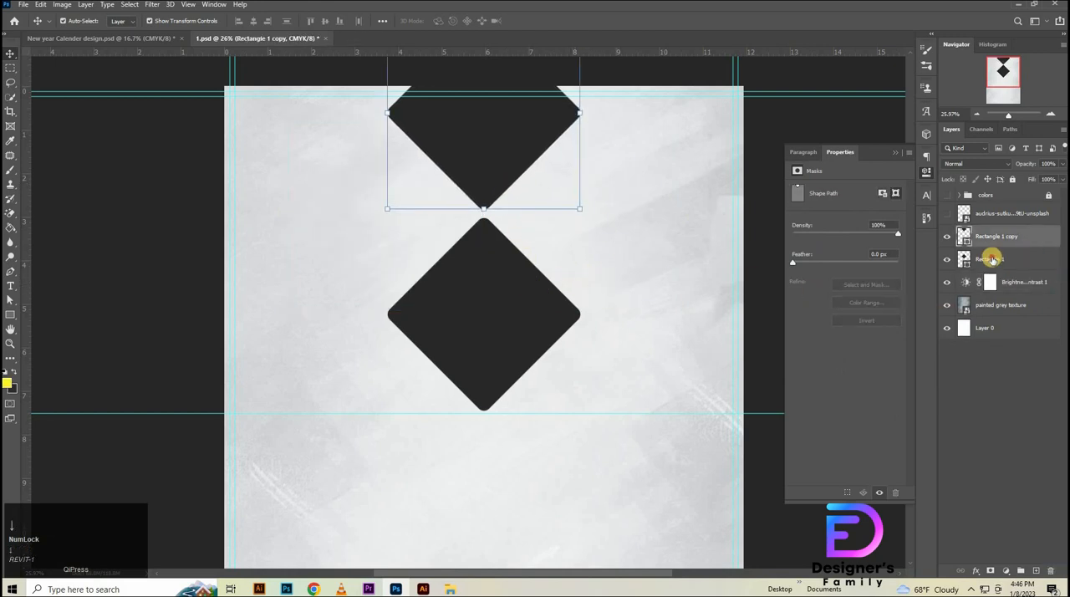
left_click(1016, 259, "shift")
left_click_drag(1017, 265, 1010, 281)
key("ctrl+t")
left_click_drag(604, 200, 461, 303)
left_click(534, 21)
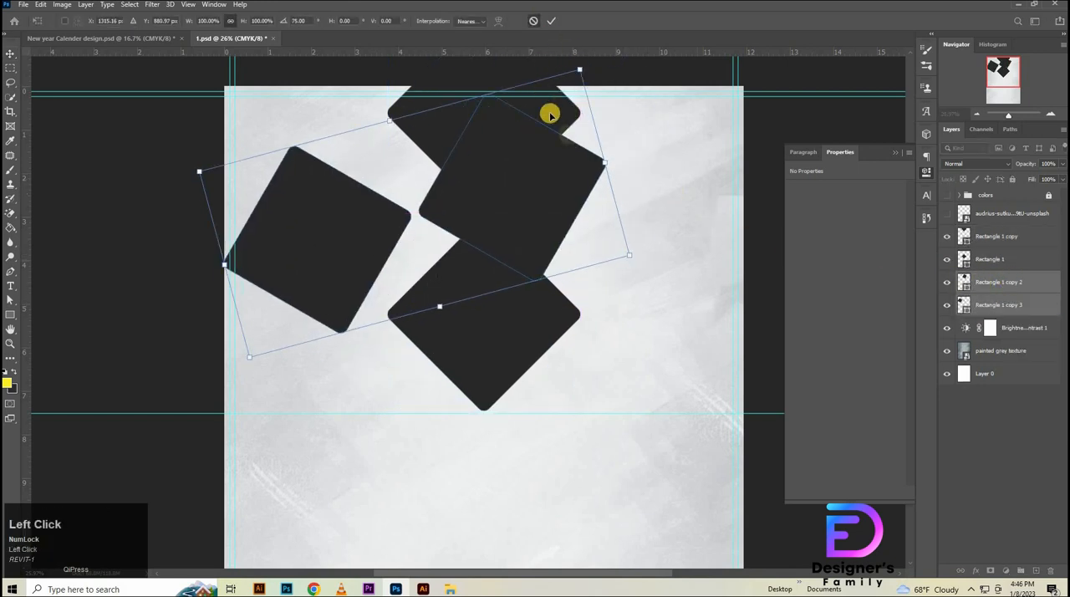
key("ctrl+t")
left_click_drag(634, 192, 501, 351)
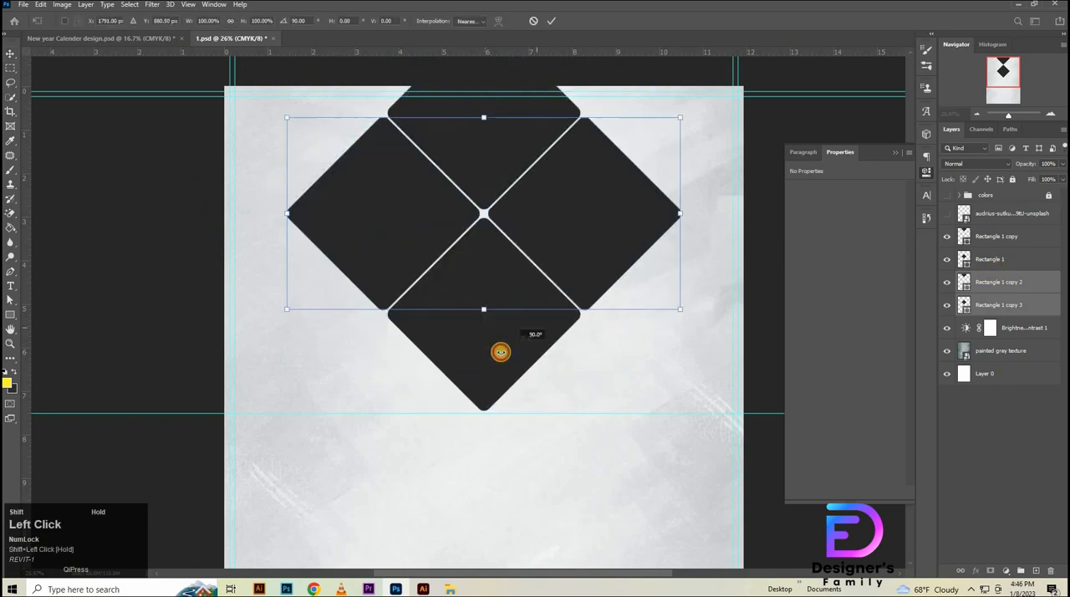
left_click(555, 18)
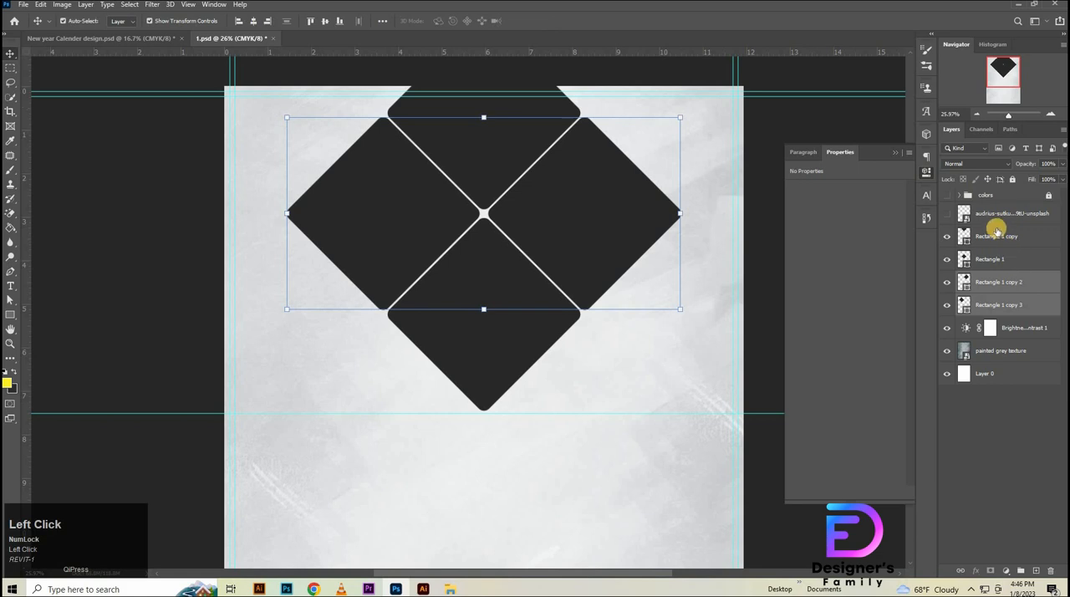
- Group the four diamonds, duplicate the group beneath it, and merge the upper group into a single pixel layer
left_click(996, 240, "shift")
key("ctrl+g")
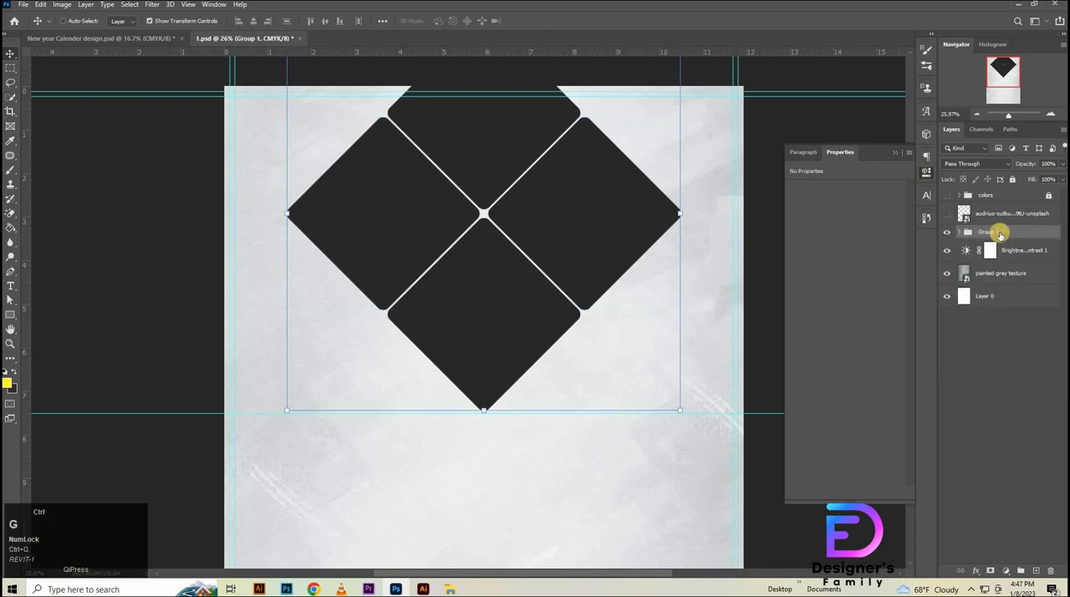
left_click_drag(1001, 236, 1002, 243)
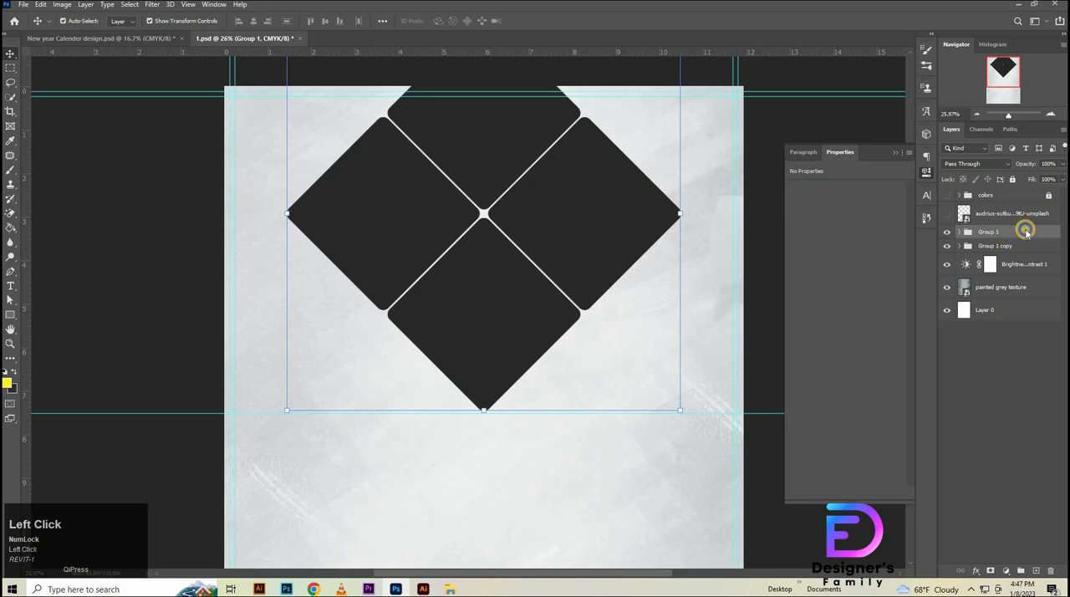
right_click(1026, 233)
left_click(948, 491)
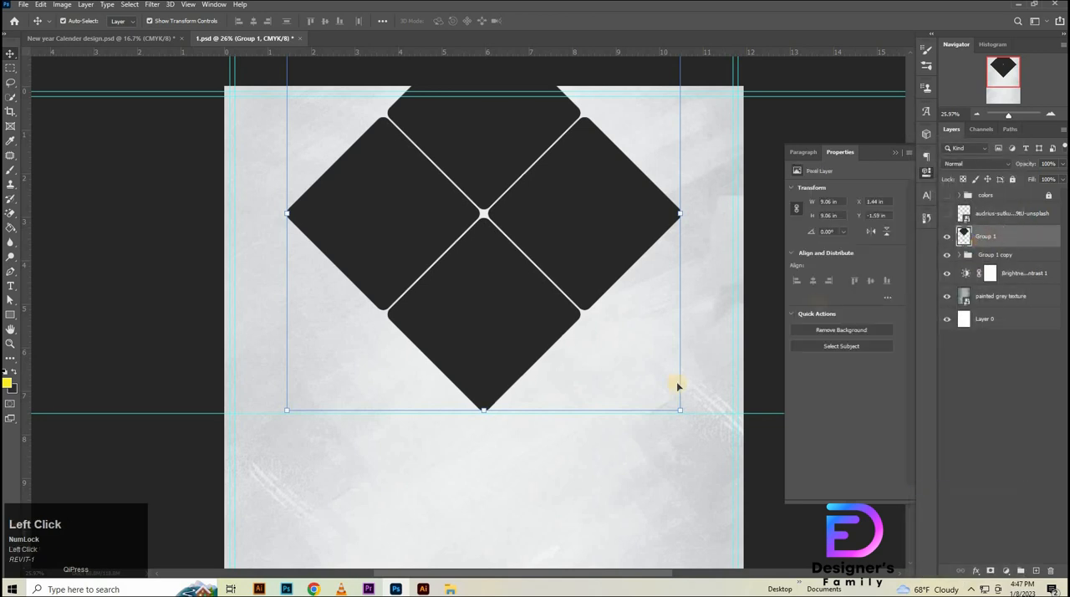
- Show the sunflower photo, center it on the page with its lower edge on the 7.5 in guide, and clip it to the merged diamonds
left_click(946, 213)
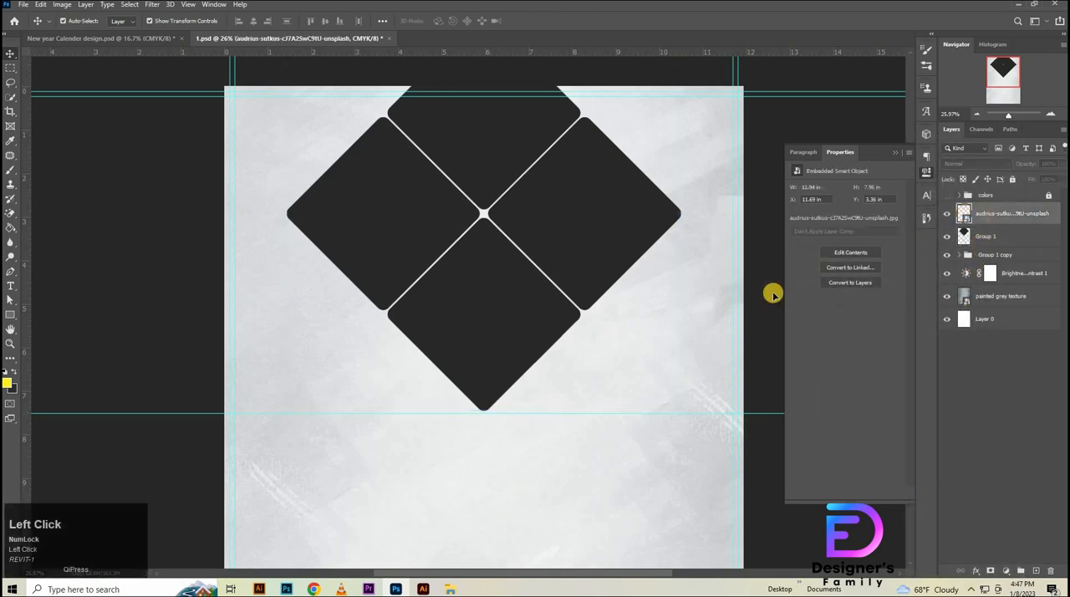
left_click_drag(623, 300, 590, 304)
key("ctrl+t")
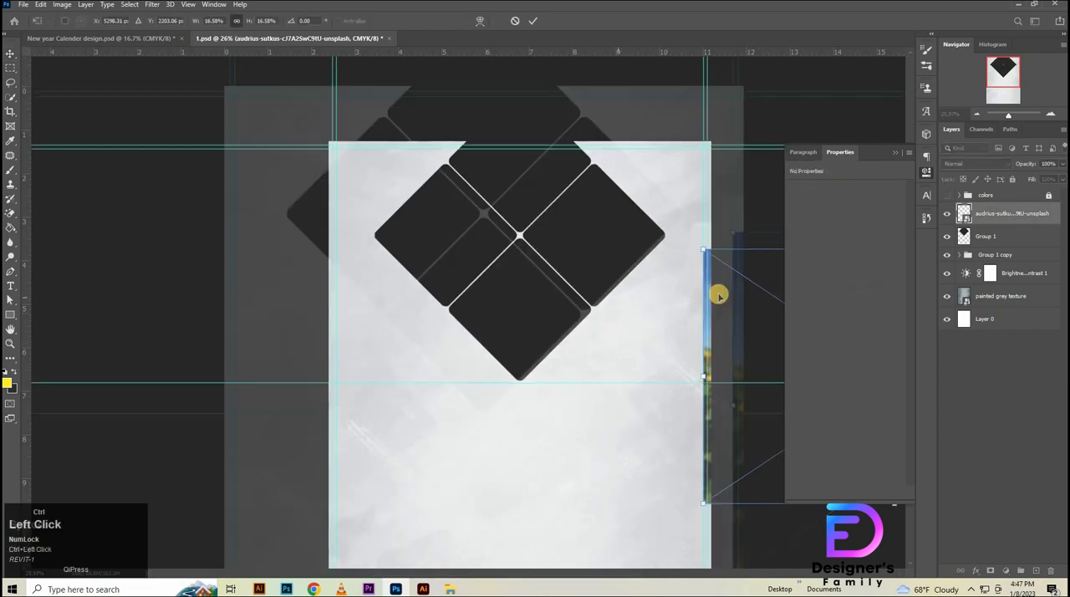
left_click_drag(718, 294, 405, 166)
left_click_drag(541, 298, 576, 404)
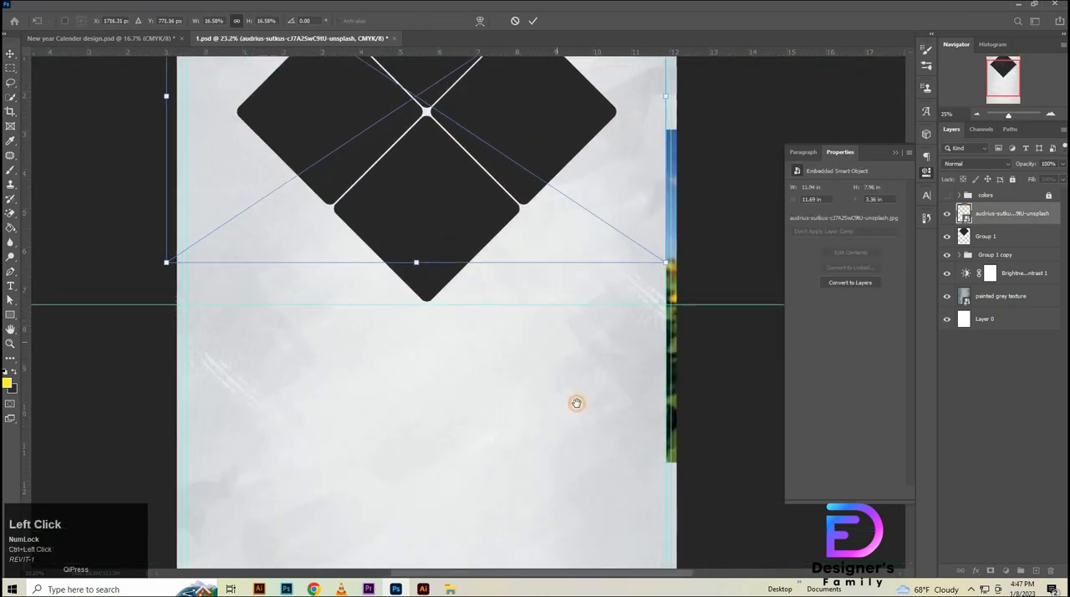
left_click_drag(473, 217, 506, 390)
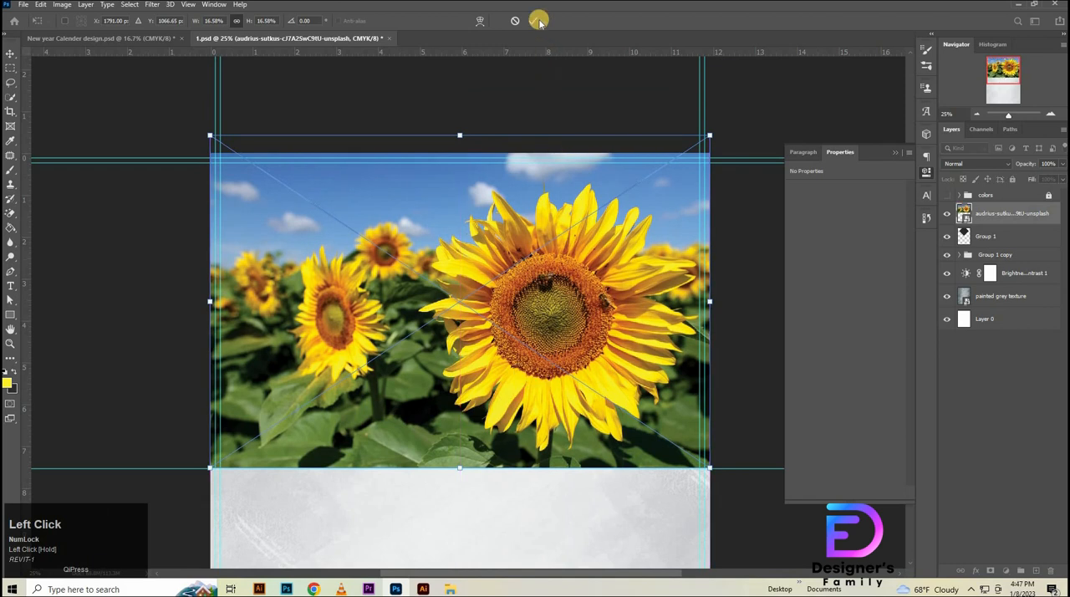
right_click(1018, 212)
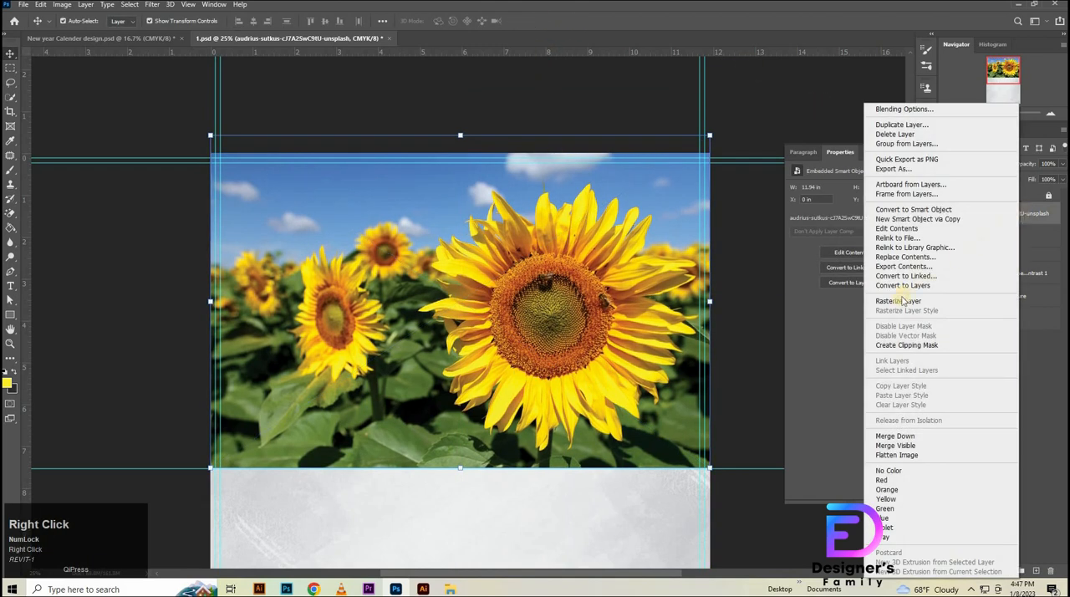
left_click(899, 344)
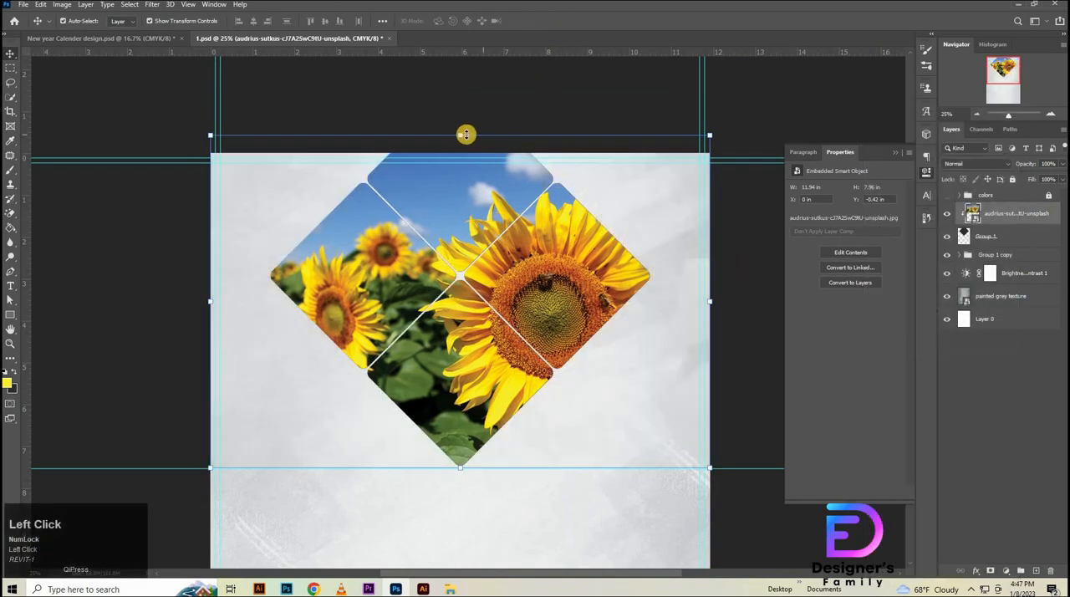
- Enlarge the clipped sunflower photo proportionally to 17.58% and shift it slightly leftward within the diamonds
left_click_drag(462, 134, 462, 113)
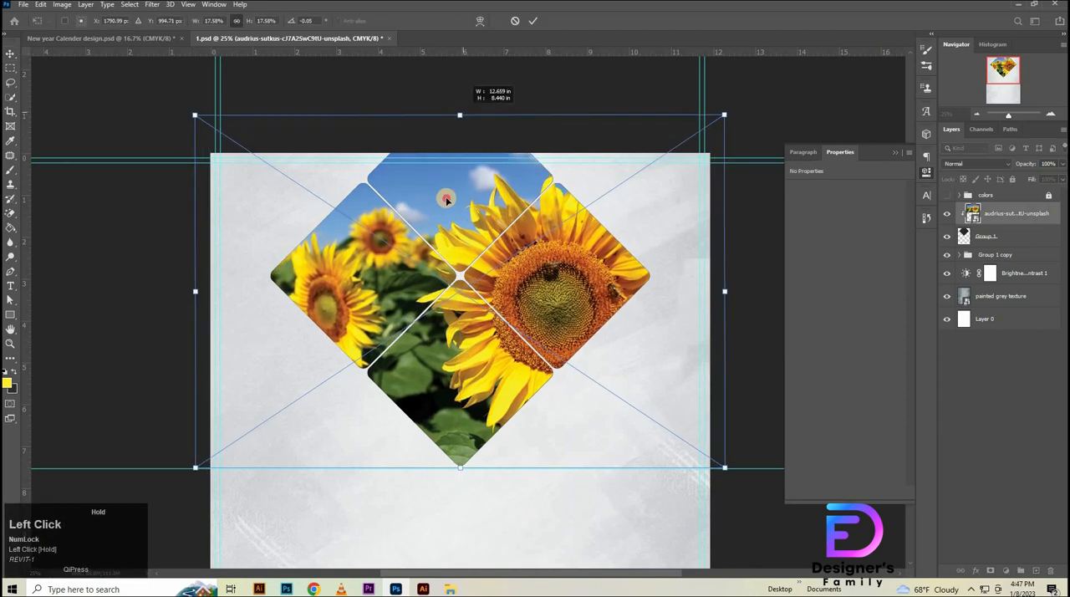
left_click_drag(444, 201, 458, 146)
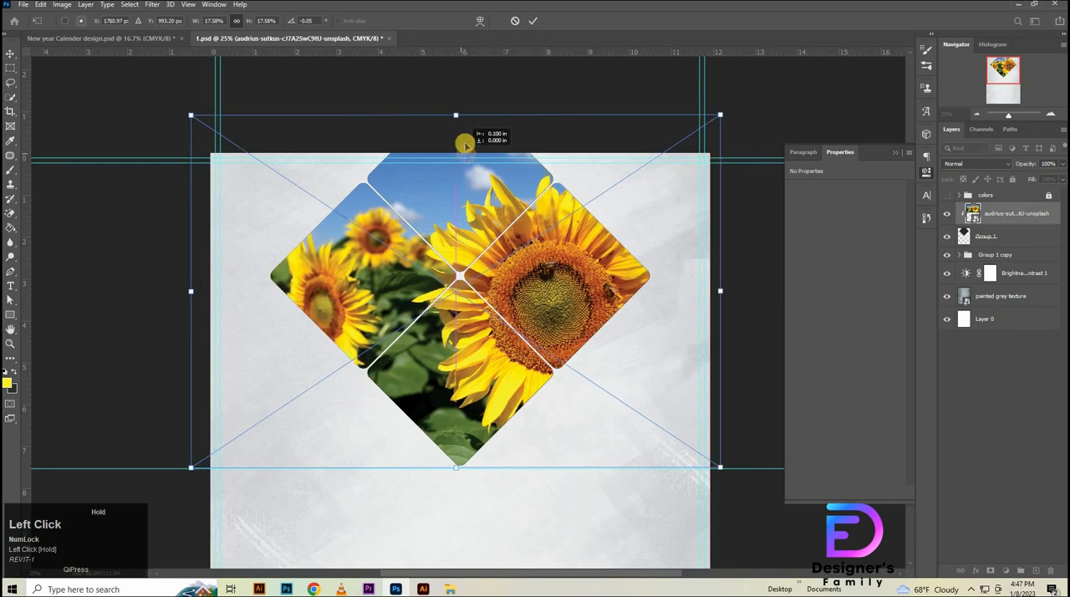
left_click(532, 18)
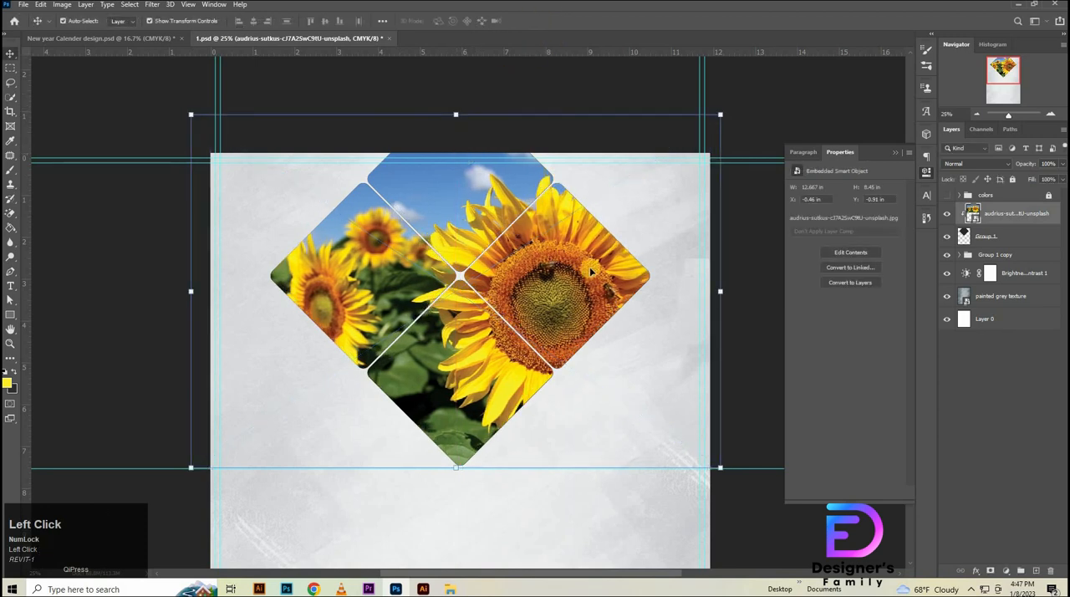
key("ctrl+t")
left_click_drag(527, 302, 525, 302)
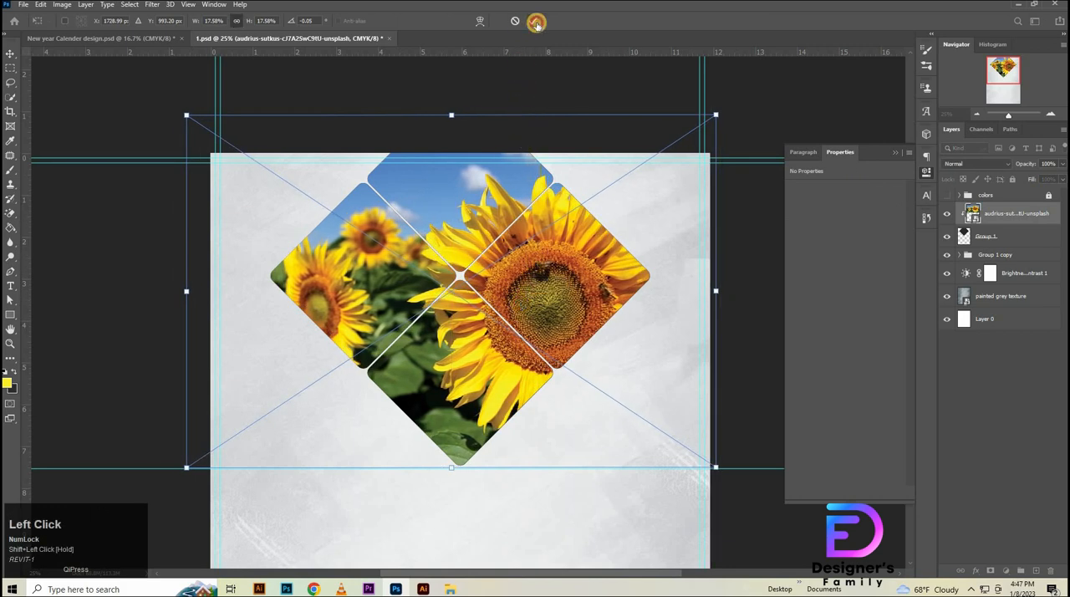
left_click(536, 23)
- Add a 20 px outside stroke in yellow #fcee2d to the merged diamond layer
left_click(1030, 218)
double_click(1026, 239)
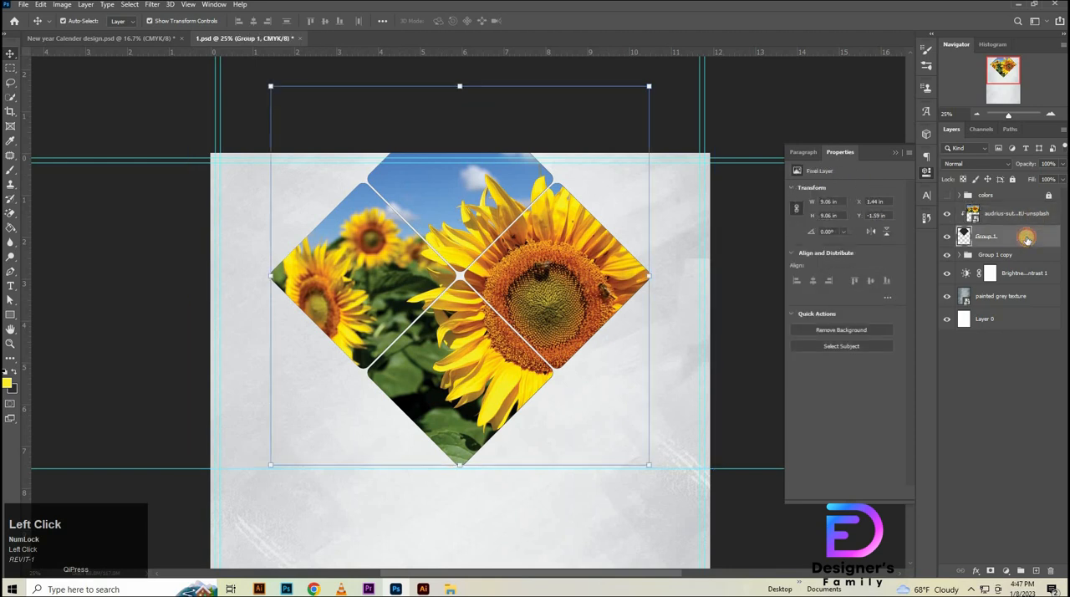
left_click(717, 395)
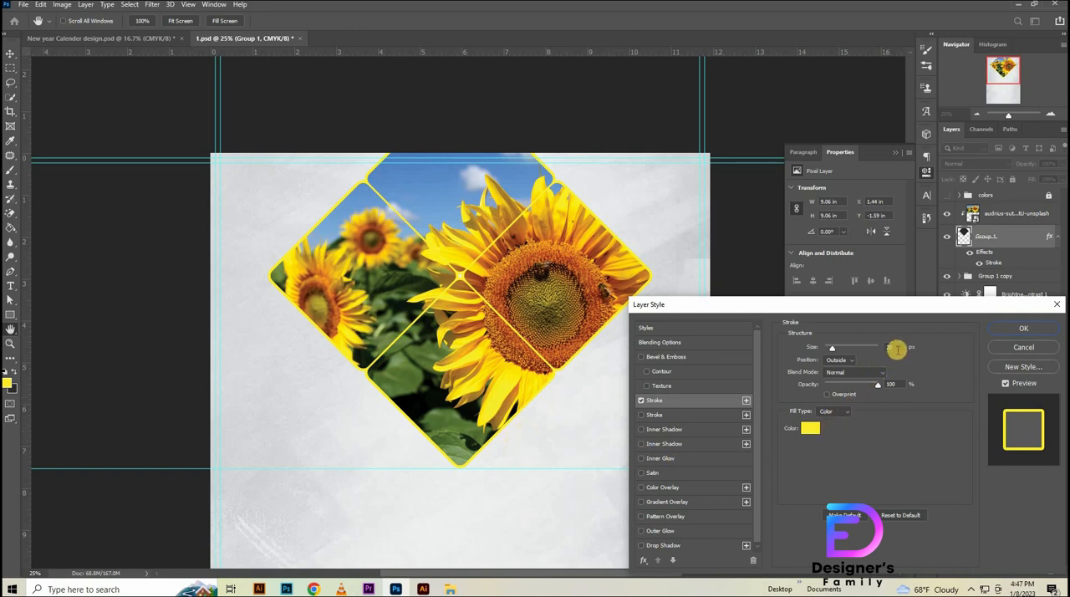
left_click(810, 432)
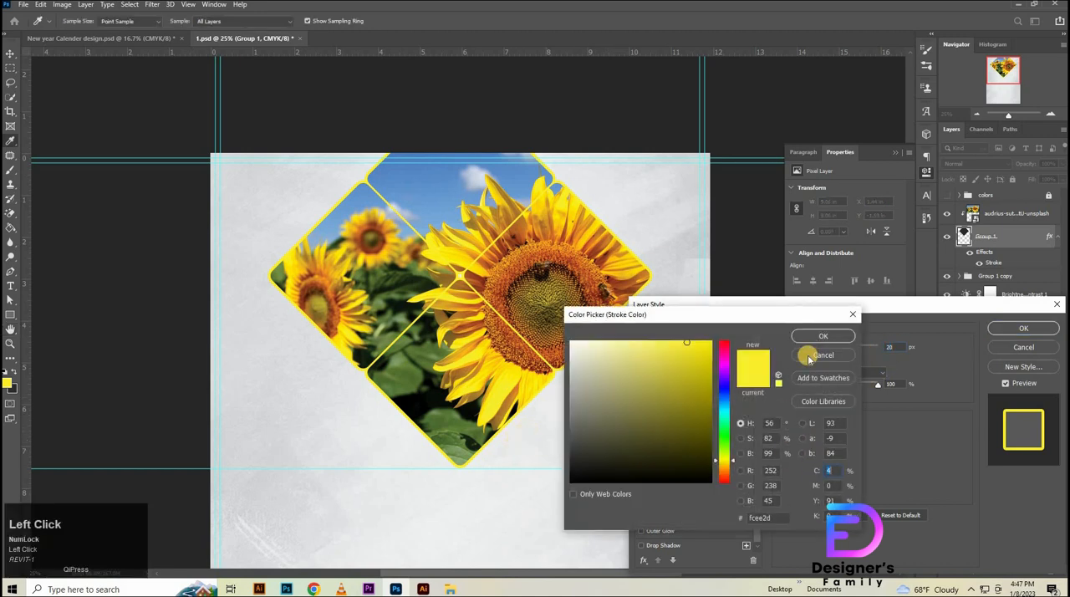
left_click(824, 337)
left_click(1021, 327)
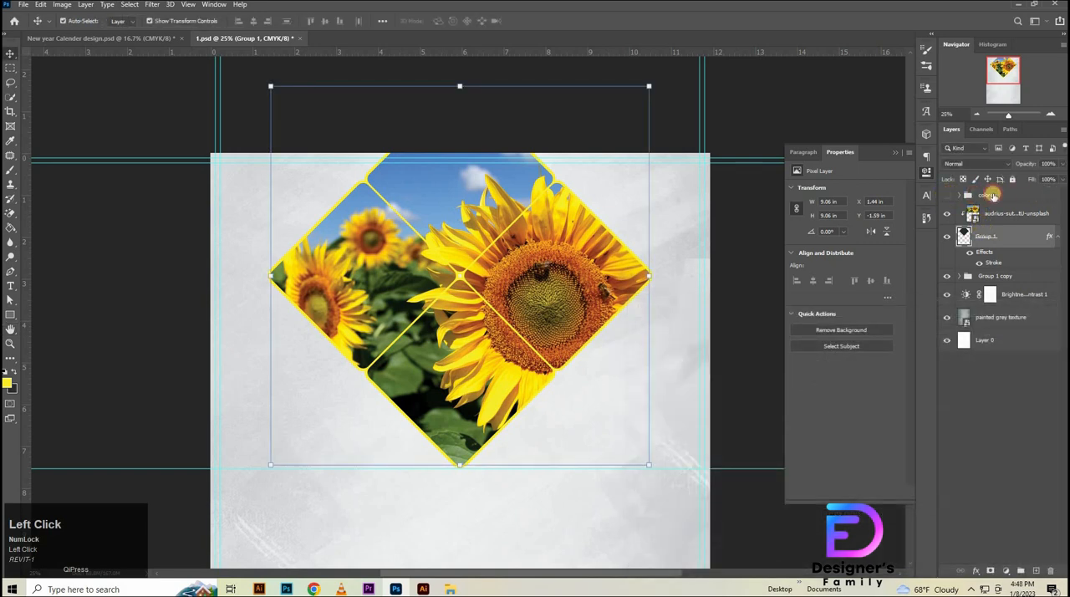
- Show the colors group, move its three swatches into the blank area below the 7.5 in guide, and lock the group again
left_click(993, 195)
key("ctrl+t")
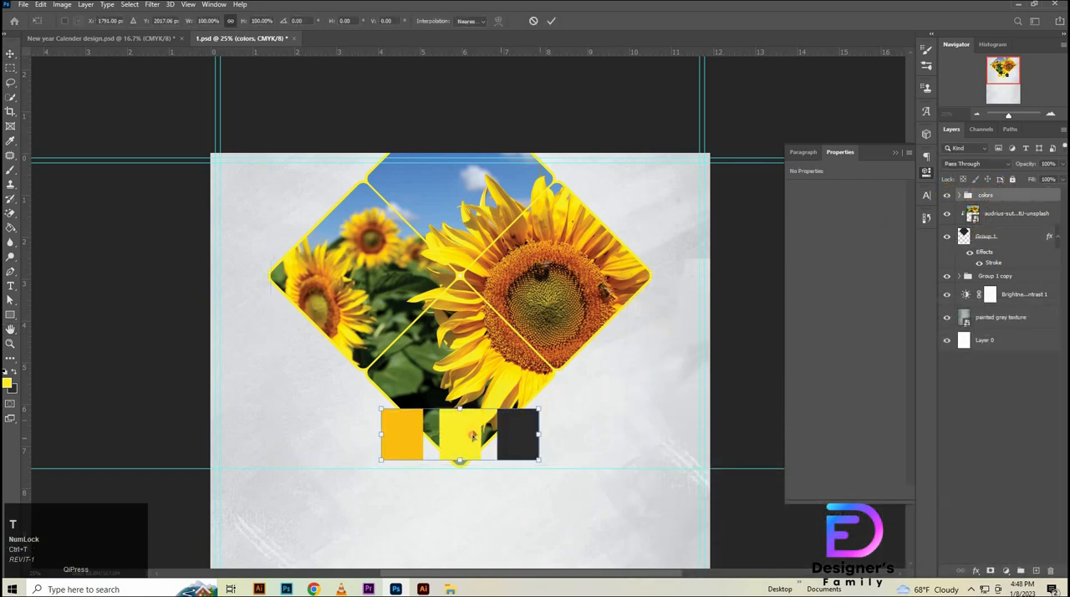
left_click_drag(472, 435, 411, 542)
left_click_drag(600, 521, 626, 383)
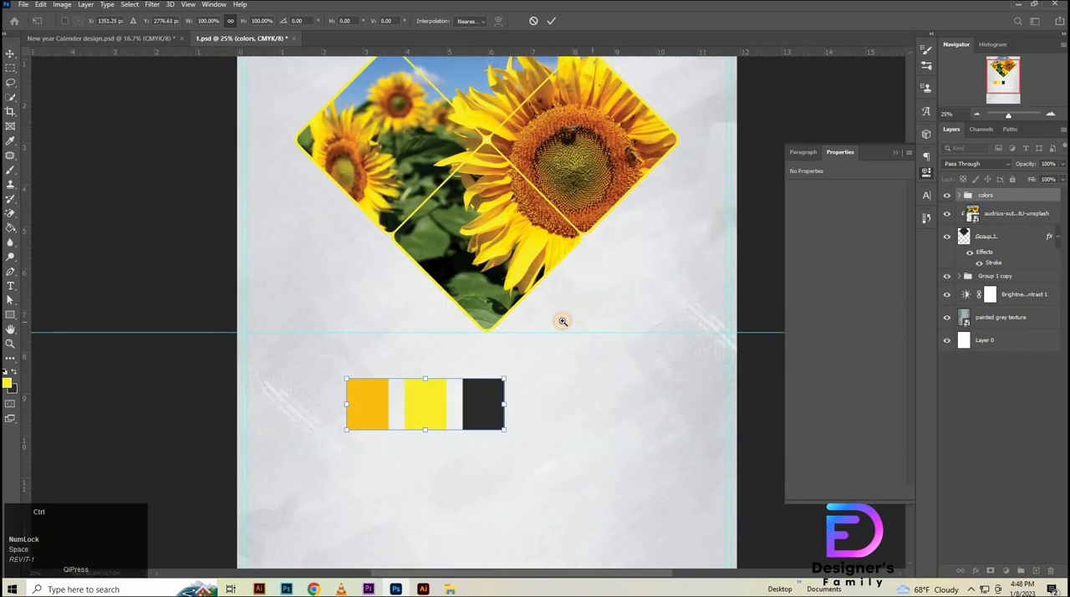
left_click(644, 367, "ctrl")
left_click(1012, 401)
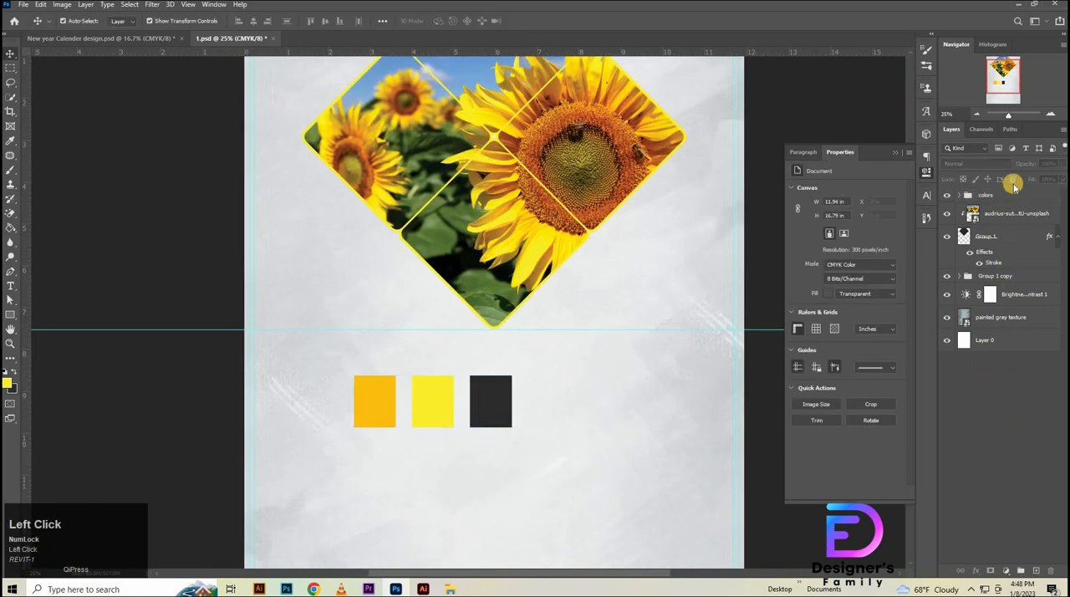
- Scale the spare diamond group to 91.31% and place it behind the photo at the page's upper-left corner, centered near X 432 px, Y 210 px
left_click(991, 236)
left_click(994, 276)
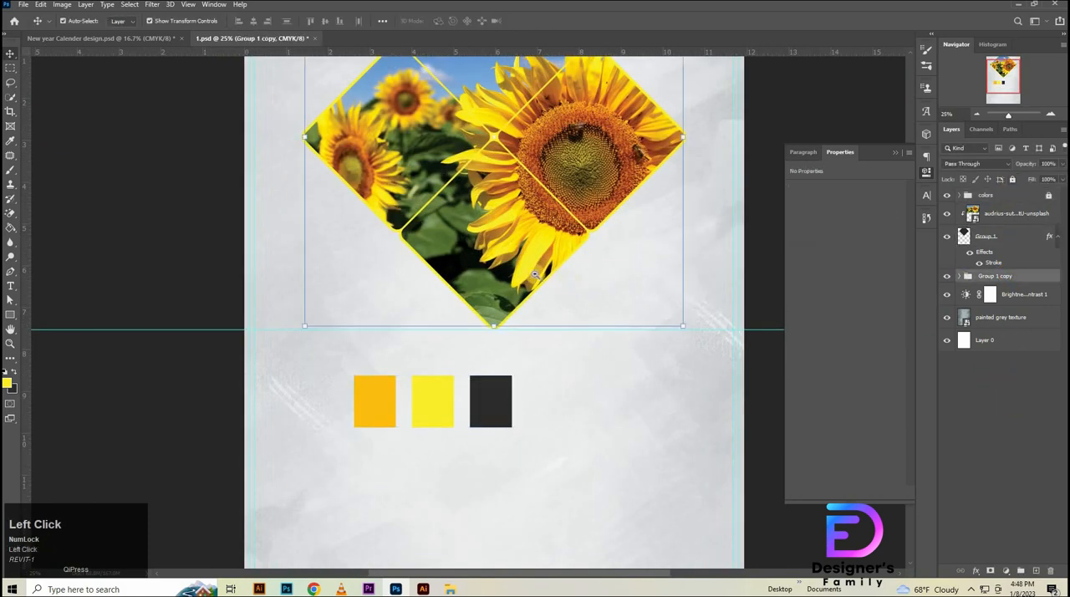
left_click_drag(548, 289, 553, 393)
left_click_drag(559, 307, 579, 243)
key("ctrl+t")
key("ctrl+0")
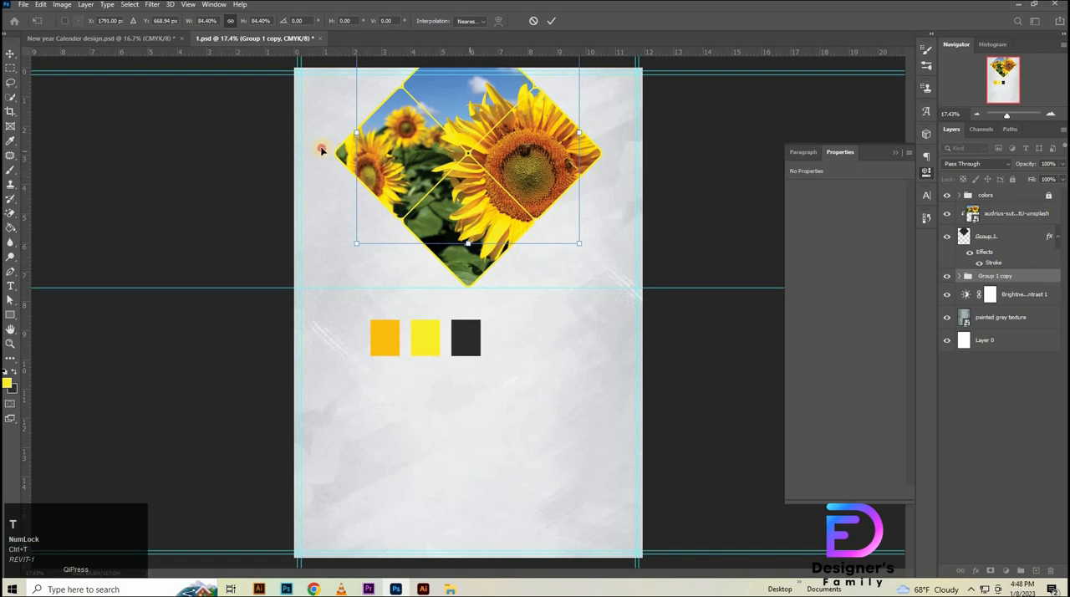
left_click_drag(322, 150, 325, 103)
left_click_drag(315, 161, 315, 158)
left_click_drag(450, 97, 385, 142)
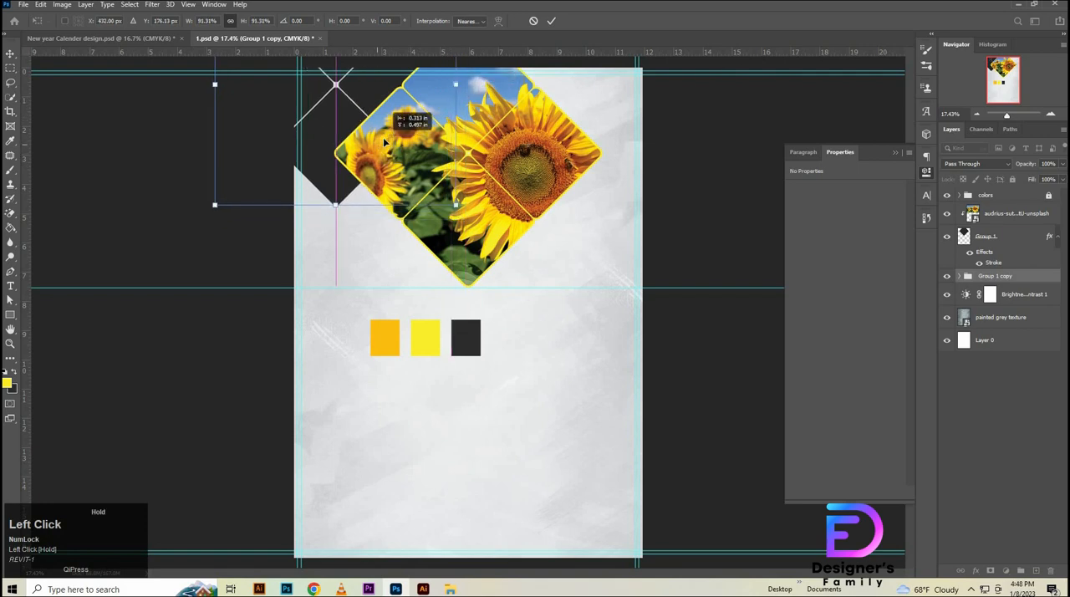
left_click_drag(386, 144, 386, 147)
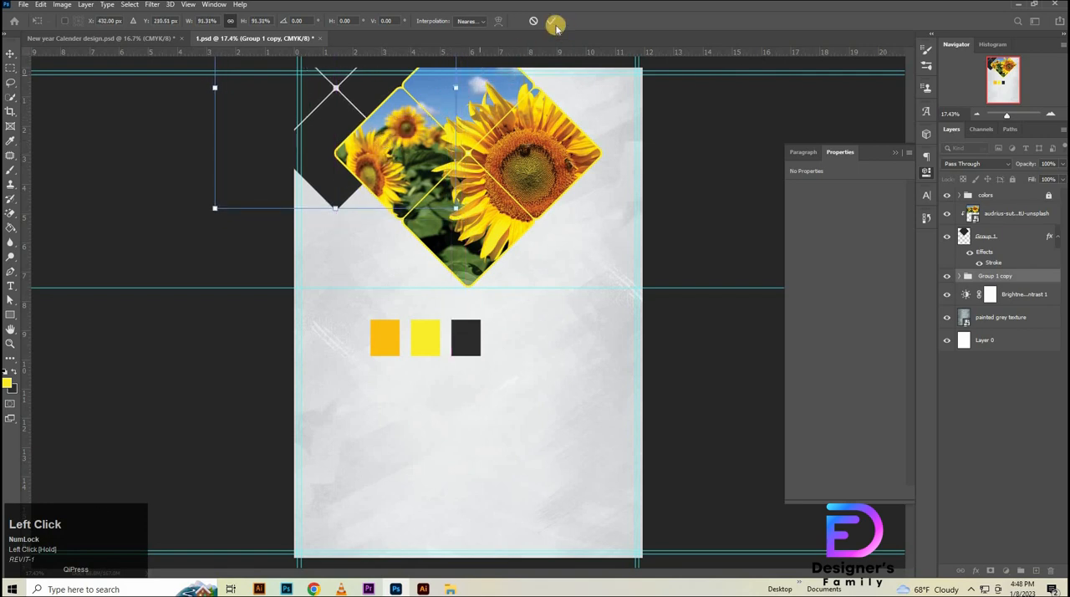
left_click(551, 21)
left_click(691, 211)
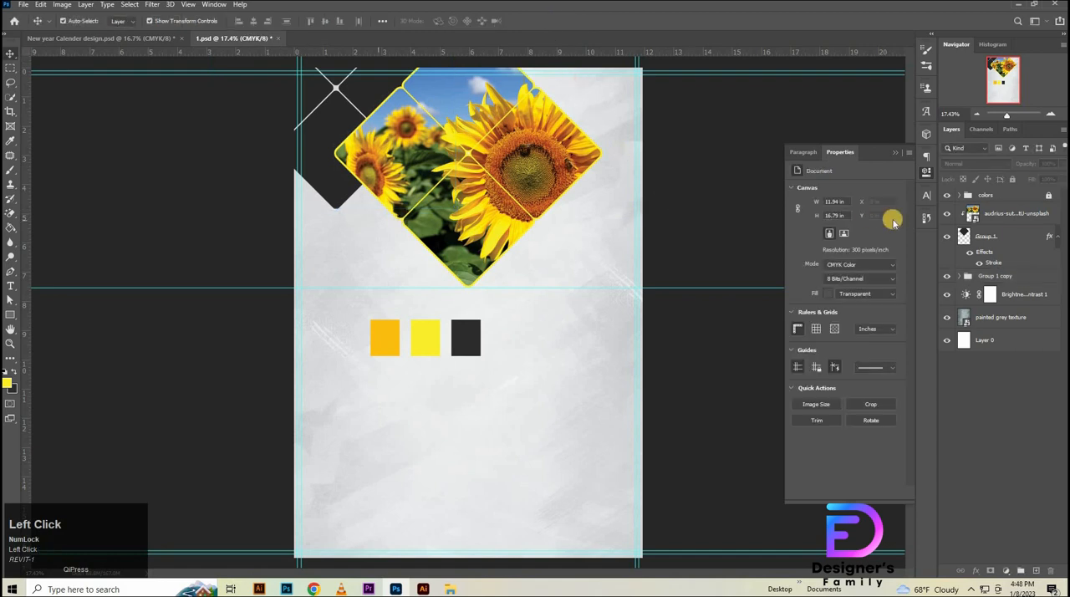
- Add a yellow outside stroke to the dark diamond group at the page's upper-left corner
left_click(927, 170)
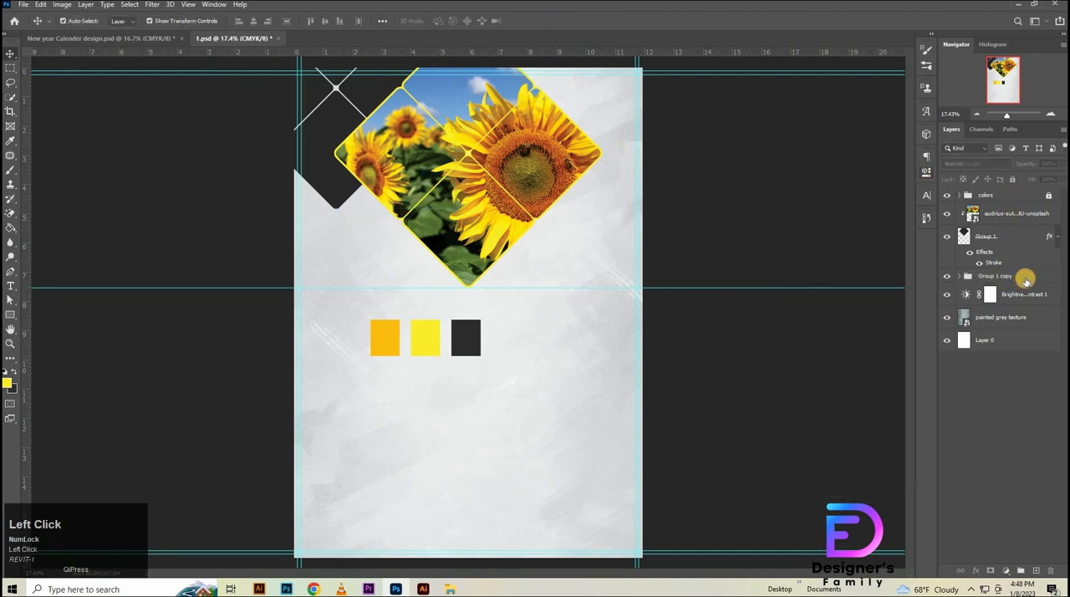
left_click(1024, 278)
double_click(1025, 277)
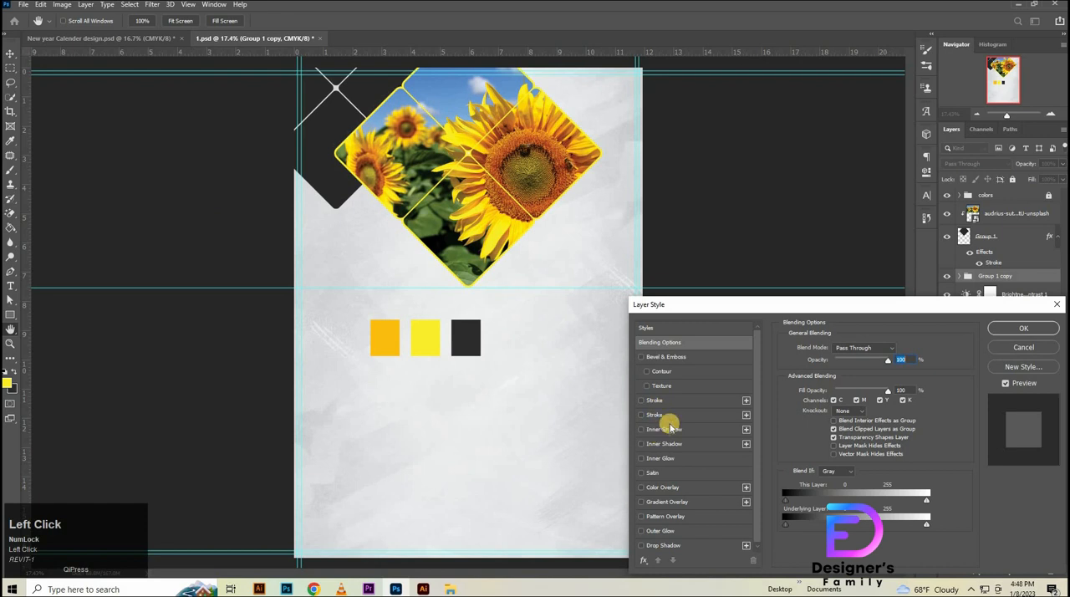
left_click(654, 401)
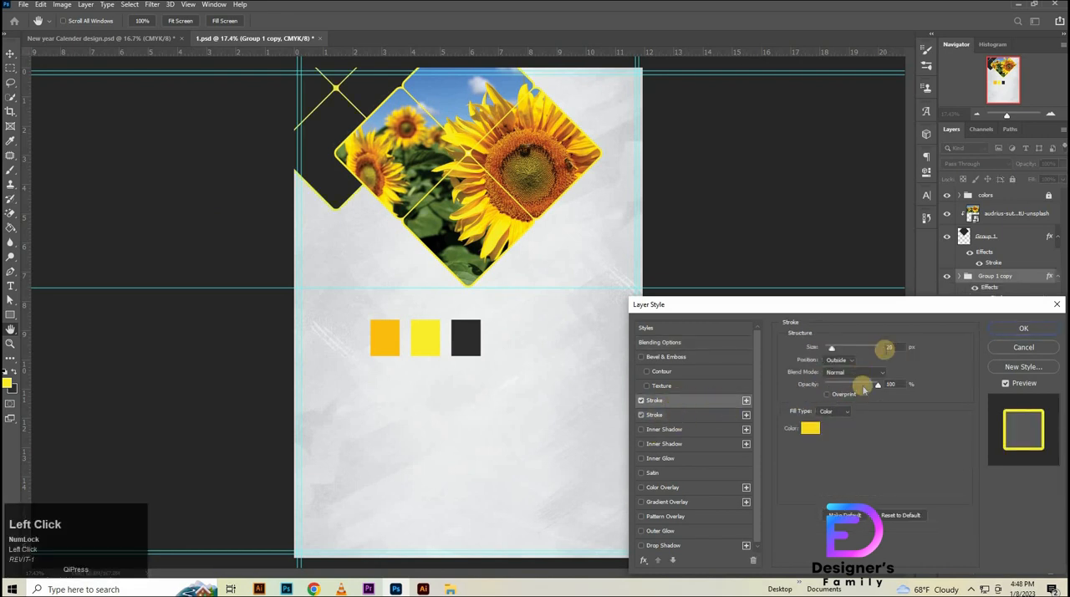
- Add a second outside stroke of 40 px in orange #fdbf11 to the corner diamond group and collapse its effects list
left_click(654, 414)
left_click_drag(901, 347, 807, 369)
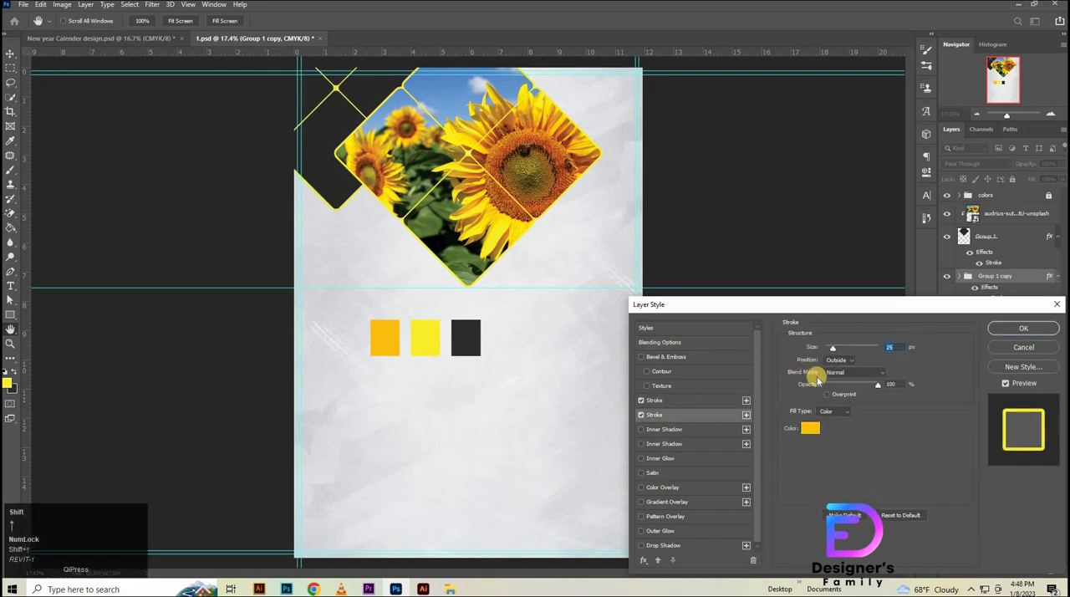
key("shift+Up")
key("Up")
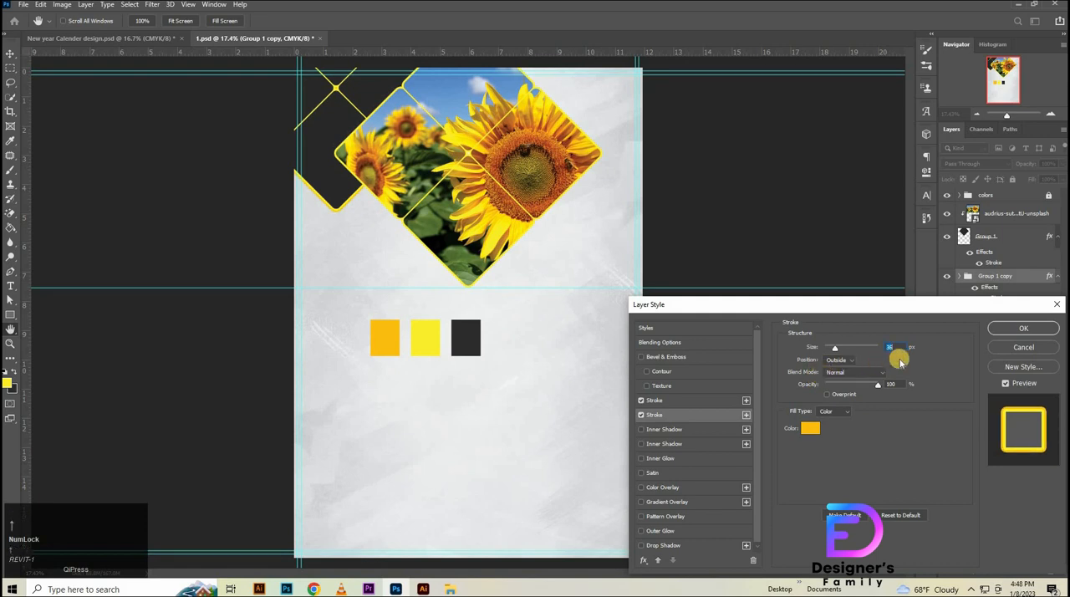
key("Up")
key("Up")
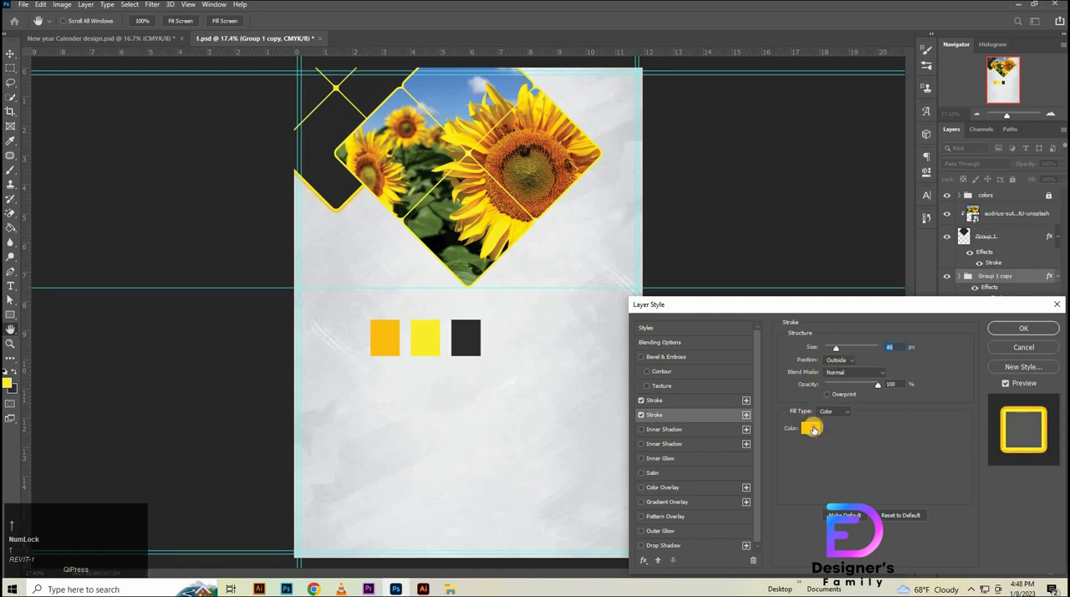
left_click(810, 428)
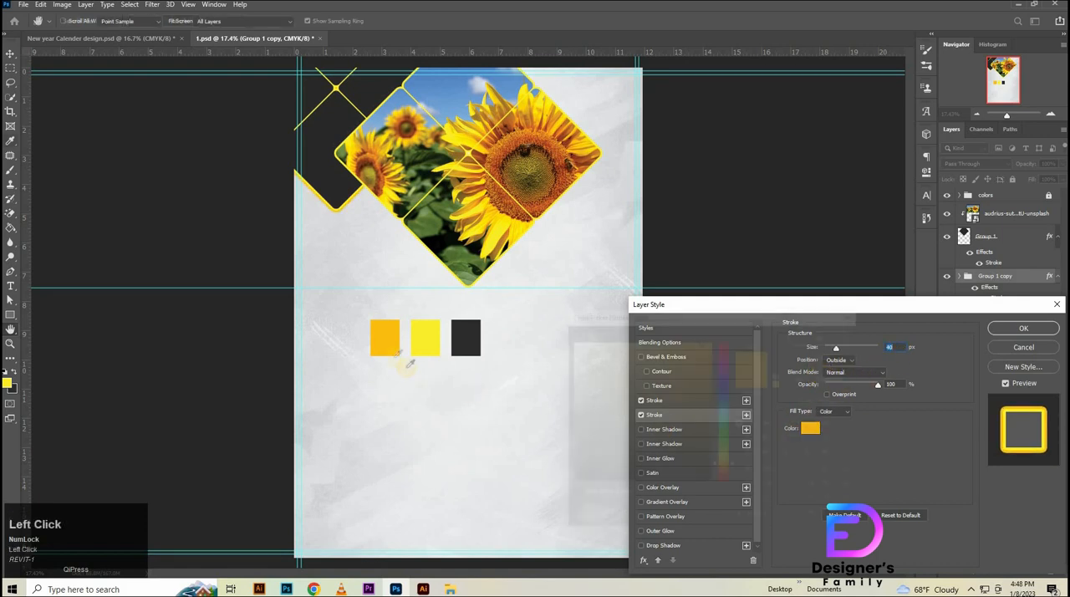
left_click(1010, 329)
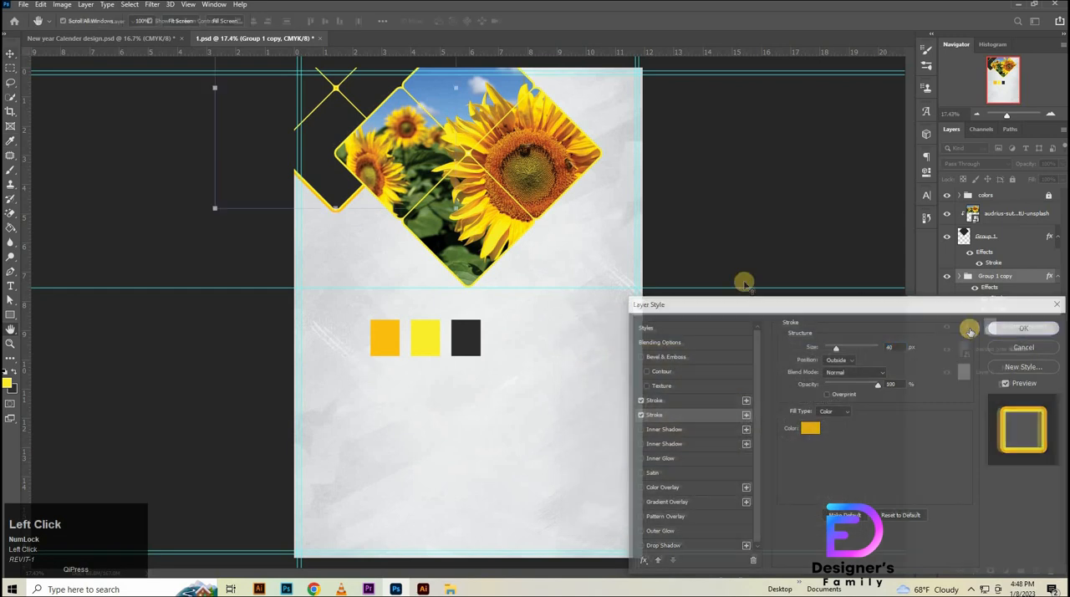
left_click(1005, 277)
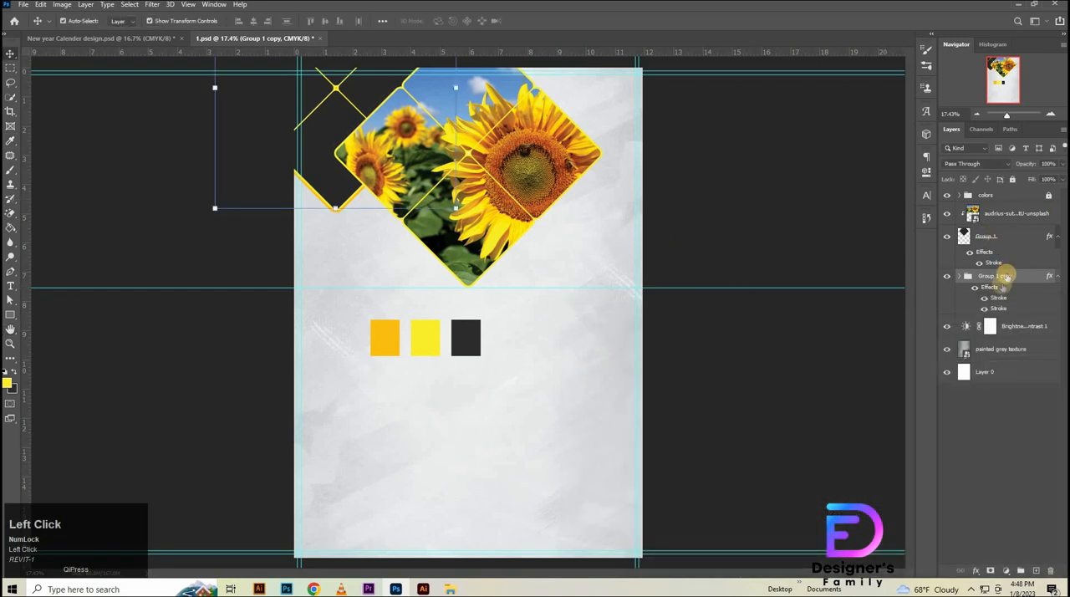
left_click(1056, 277)
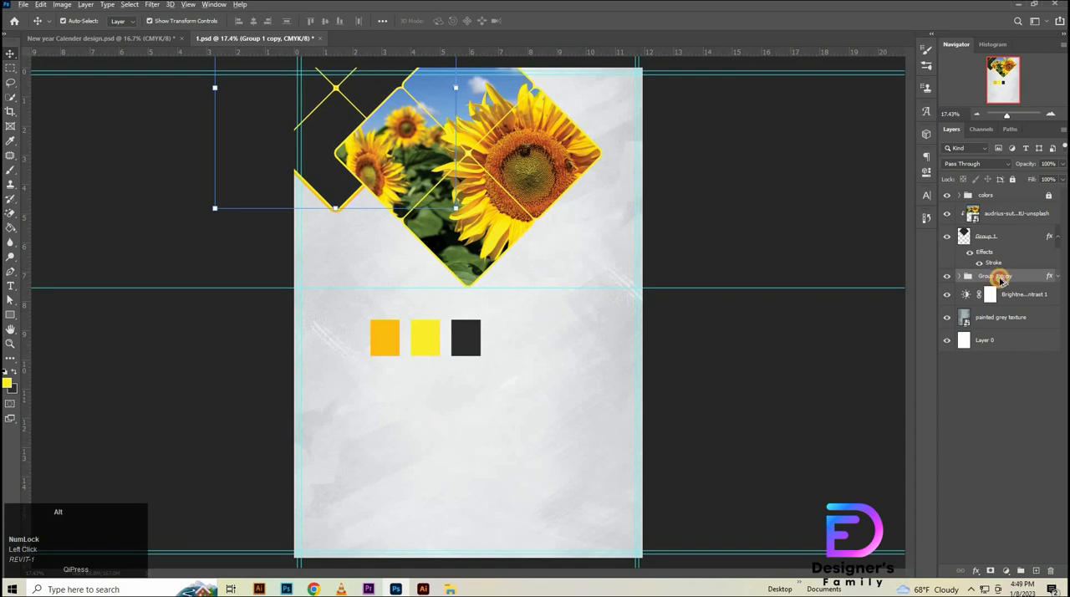
- Duplicate the outlined corner diamond group and keep the copy directly beneath the original in the layer stack
left_click_drag(1001, 278, 1001, 290)
left_click_drag(922, 296, 989, 285)
key("ctrl+t")
left_click_drag(421, 140, 703, 145)
left_click(534, 20)
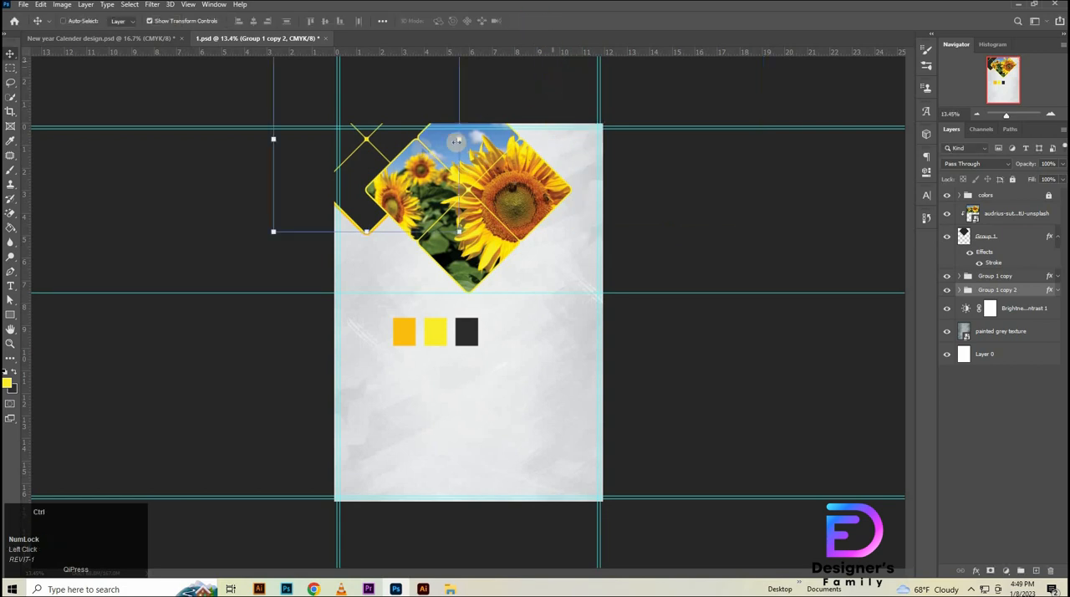
- Move the duplicated diamond group horizontally to the page's upper-right corner, centered near X 3158 px, Y 211 px
key("ctrl+t")
left_click_drag(374, 156, 574, 160)
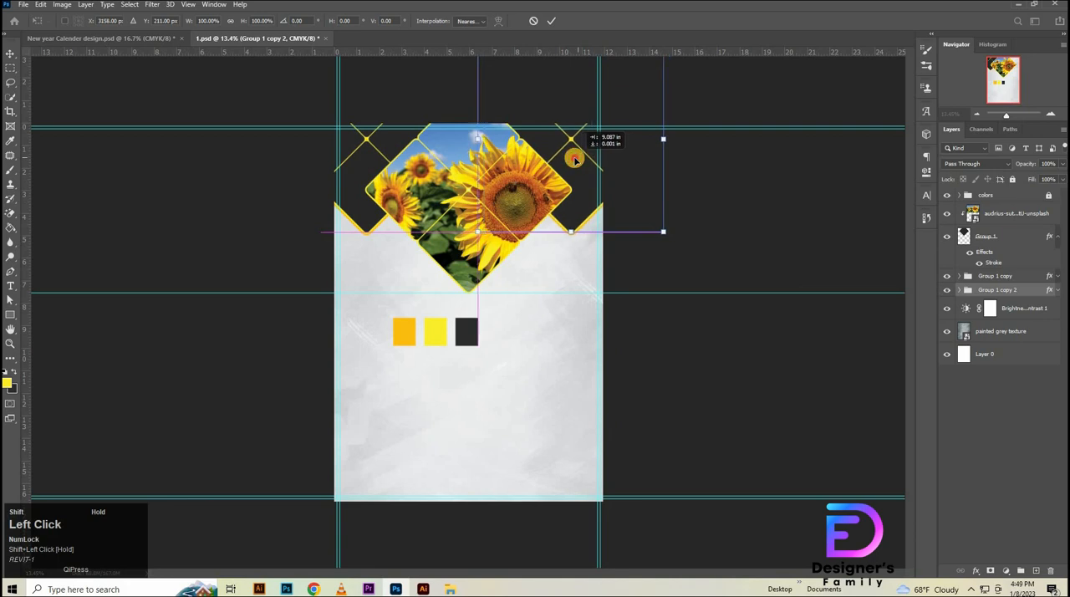
left_click_drag(576, 159, 576, 159)
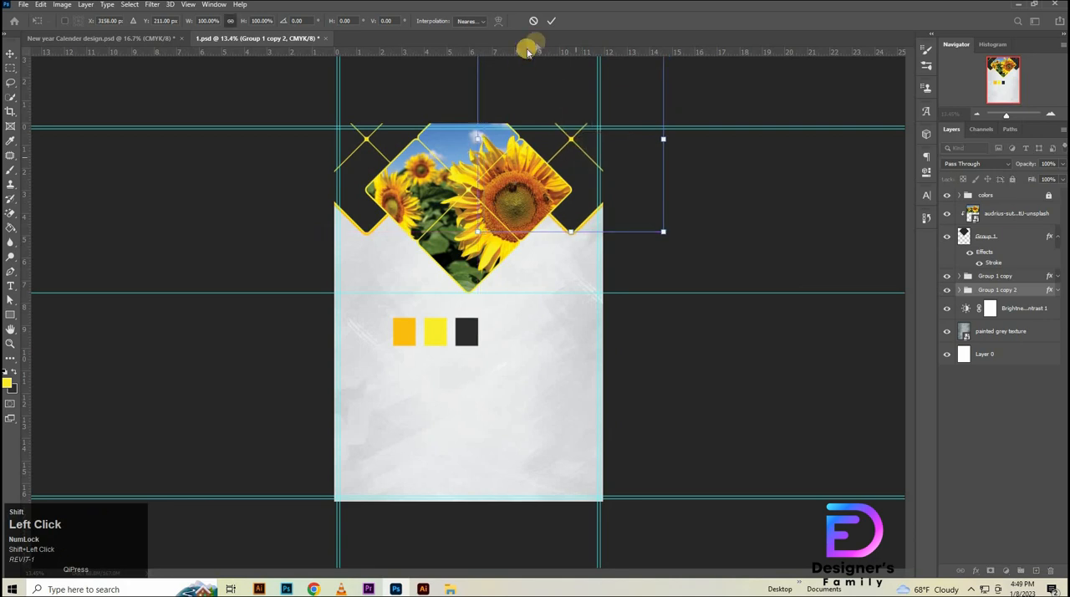
left_click(549, 20)
- Group the sunflower photo, its diamond clipping layer and both corner diamond groups together, and deselect the result
left_click_drag(602, 246, 623, 238)
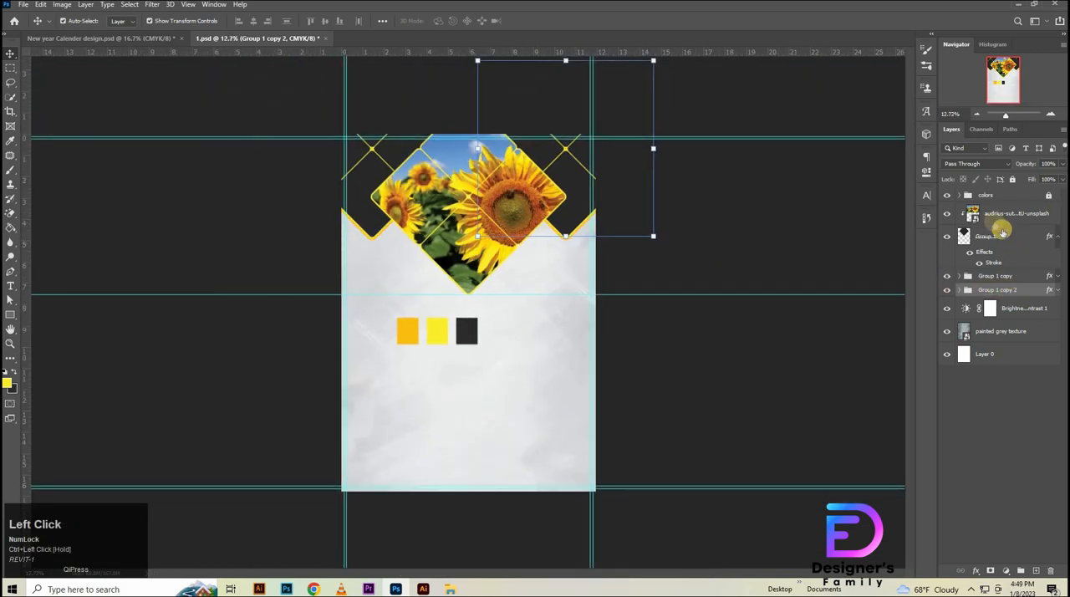
left_click(992, 216, "shift")
key("ctrl+g")
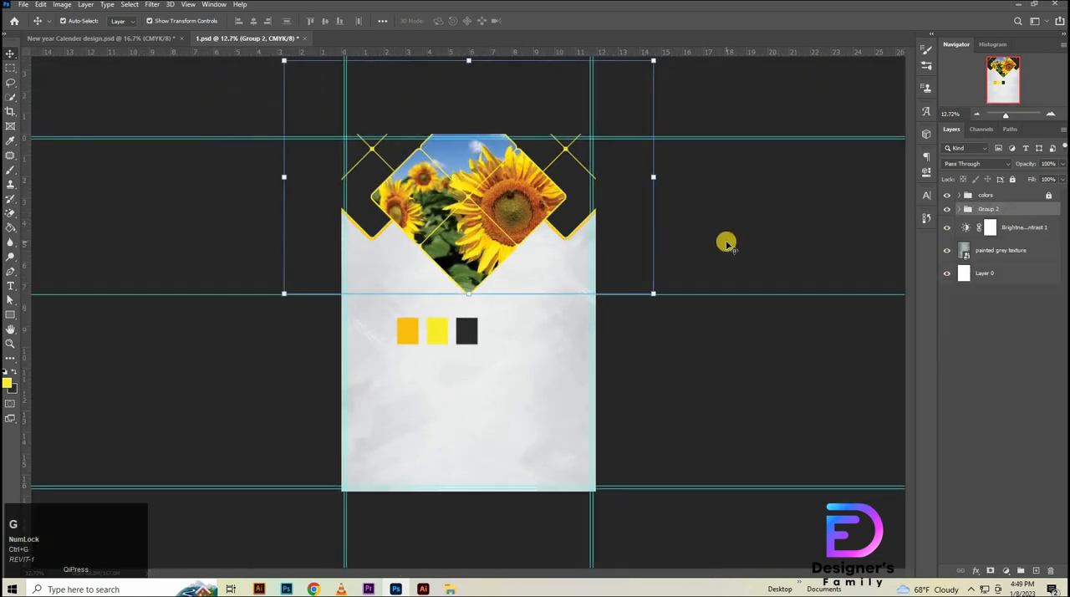
left_click(682, 249)
- Create a yellow Bebas Neue Bold text layer reading "2" in the blank area below the color swatches
left_click_drag(470, 365, 501, 364)
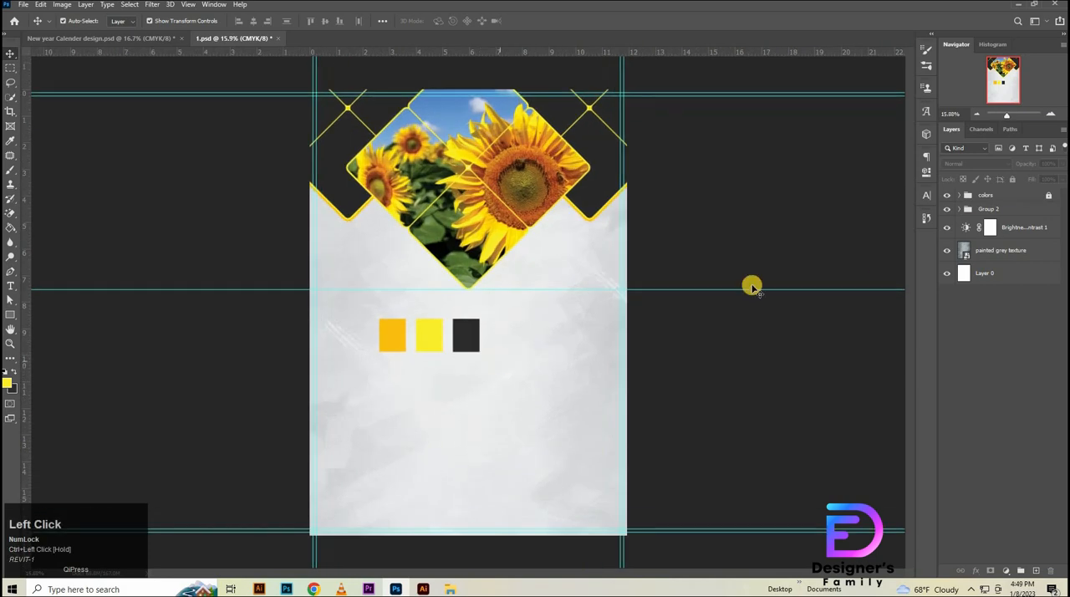
key("t")
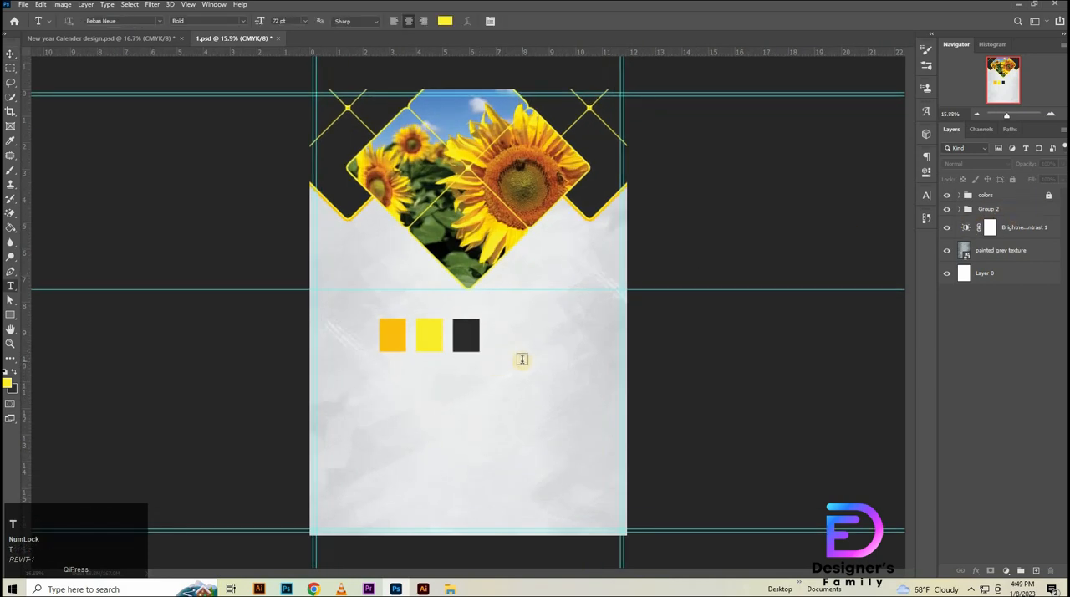
left_click(524, 360)
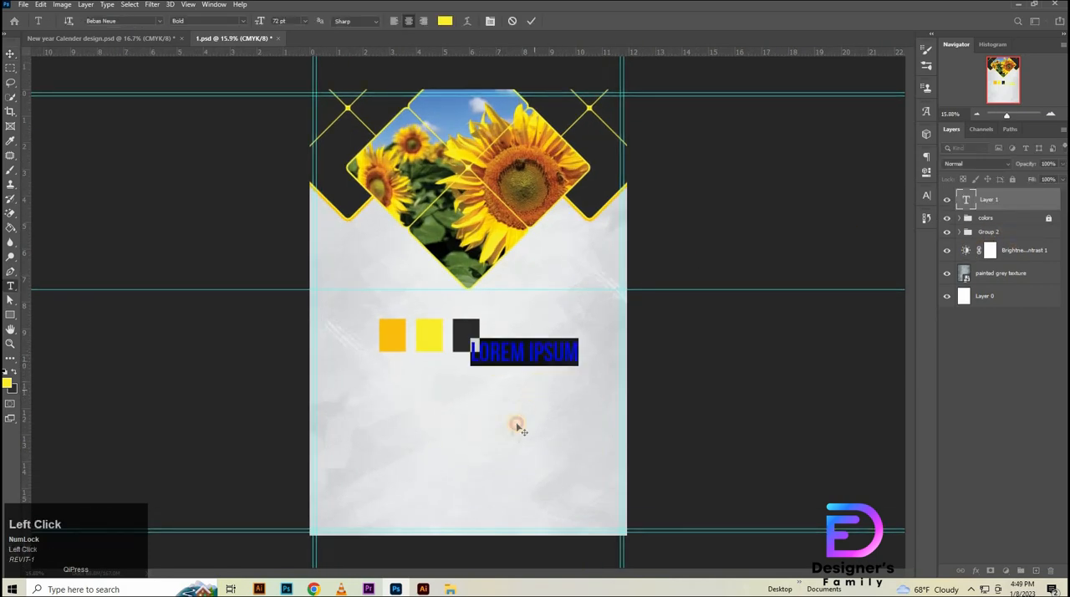
left_click_drag(516, 424, 510, 431)
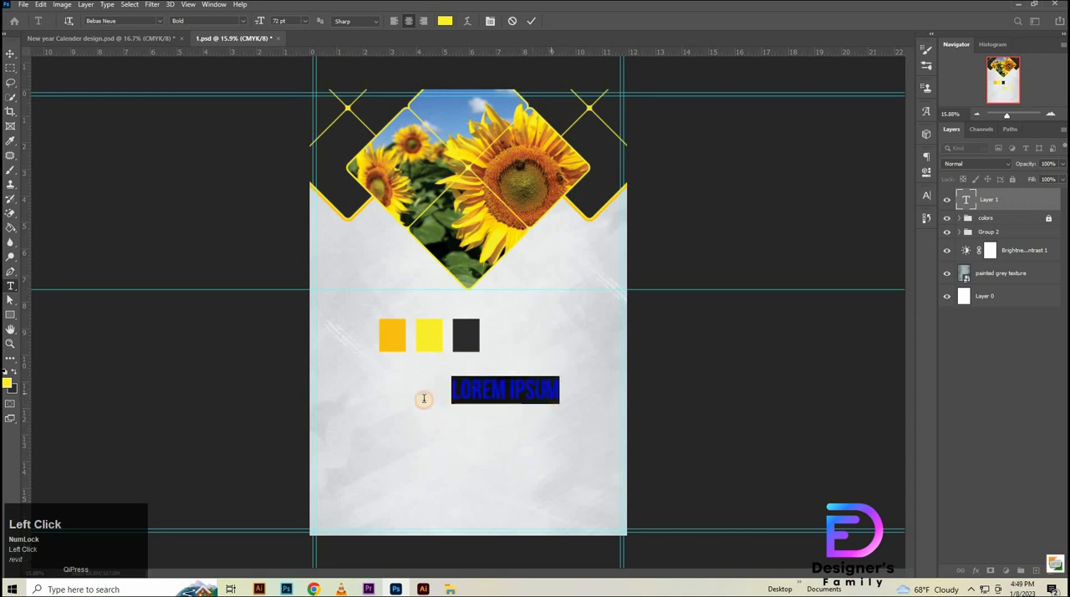
left_click_drag(423, 396, 477, 396)
key("ctrl+a")
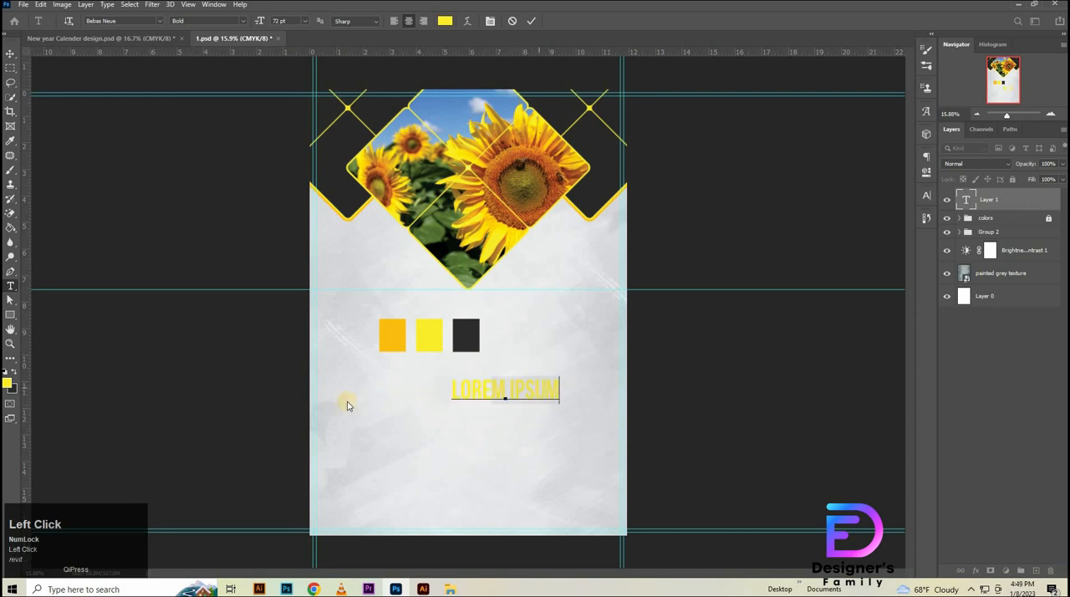
key("BackSpace")
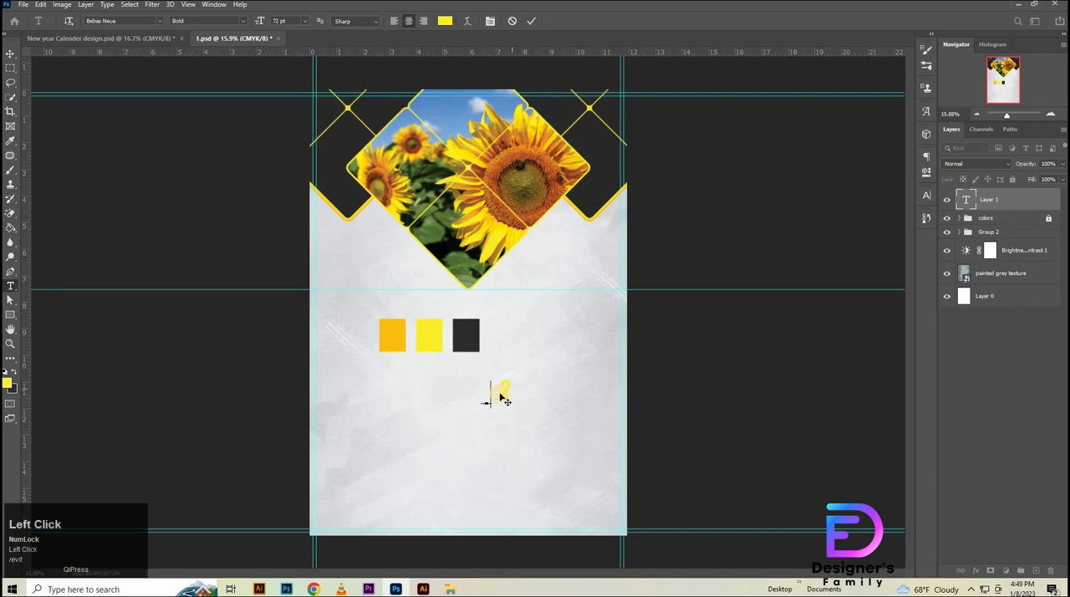
- Set the digit 2's font size to 162 pt and commit the text
key("ctrl+a")
type("1")
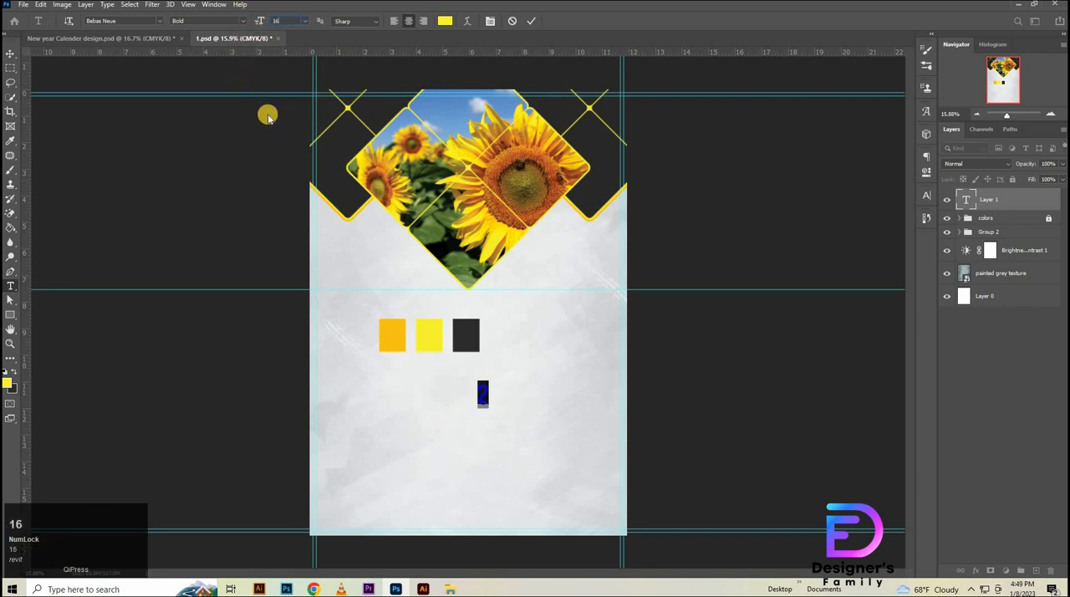
key("Return")
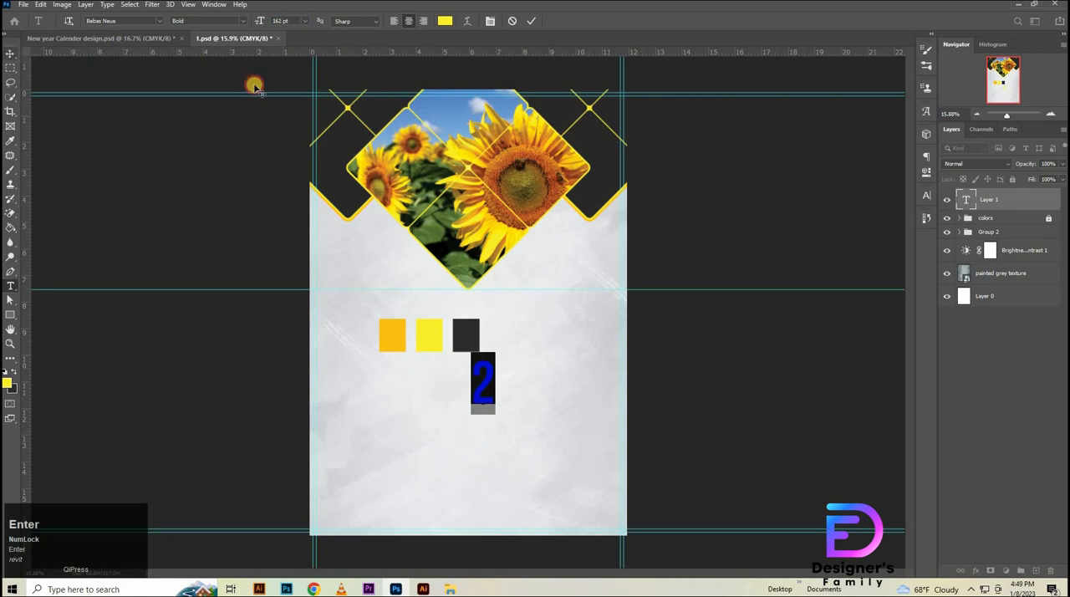
left_click(10, 53)
- Add a 15 px outside stroke in orange #fdbf11 to the digit 2 text layer
double_click(986, 201)
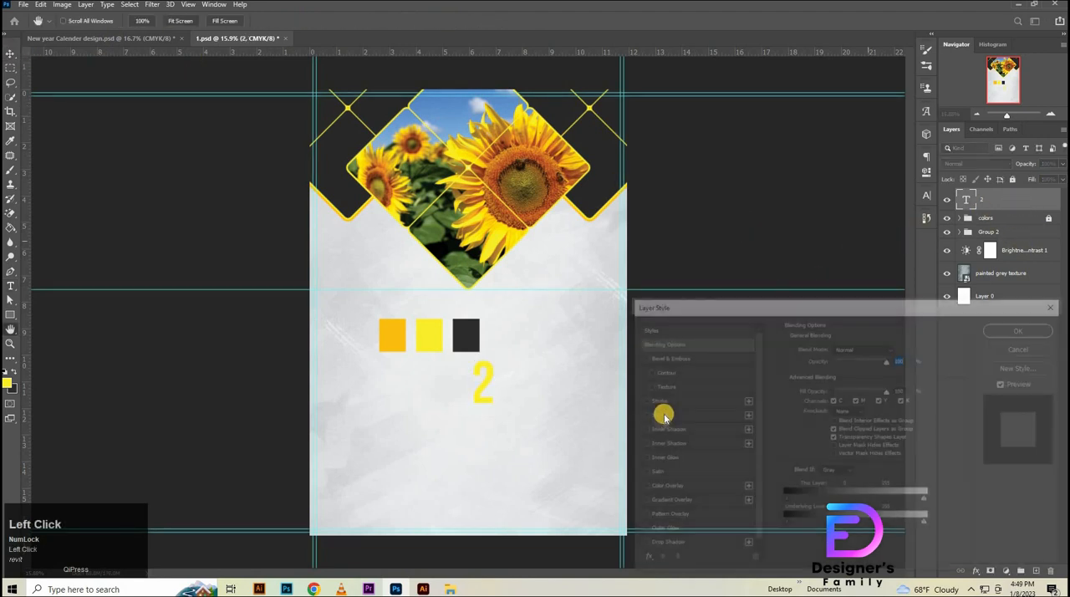
left_click(661, 414)
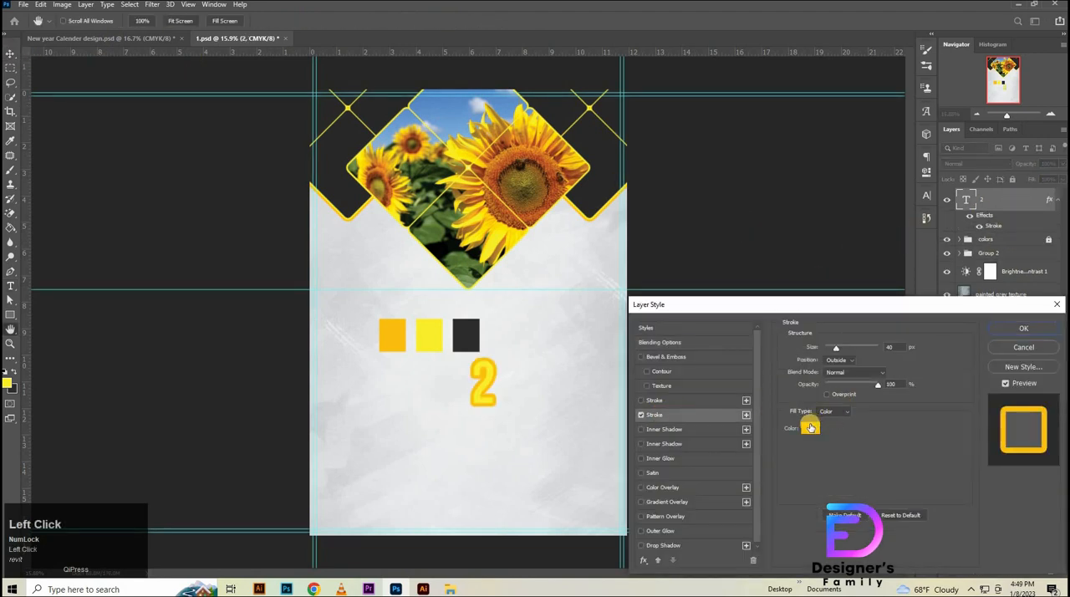
left_click(891, 346)
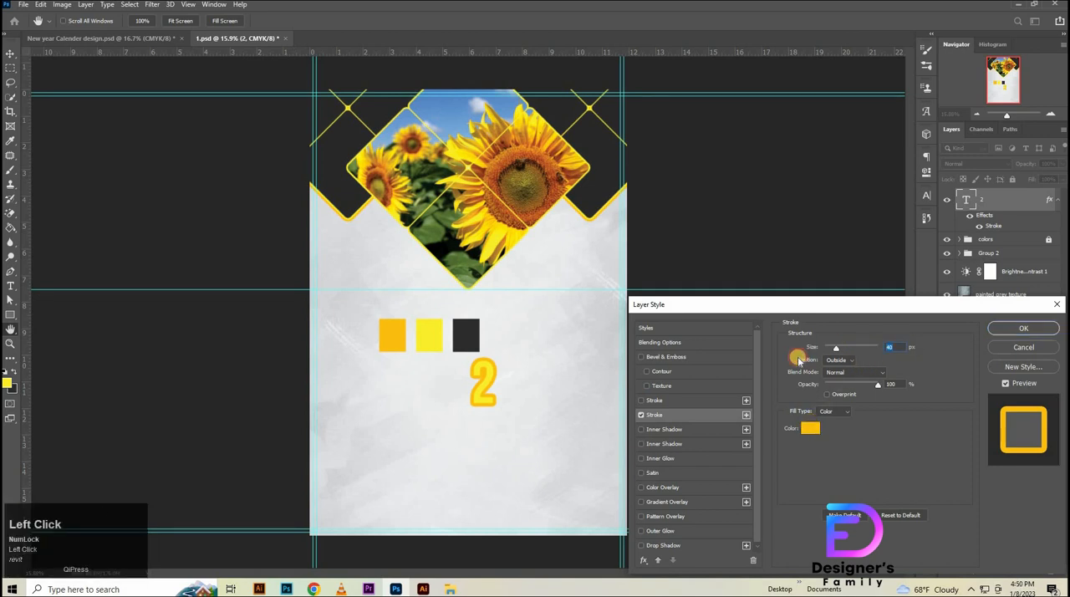
type("15")
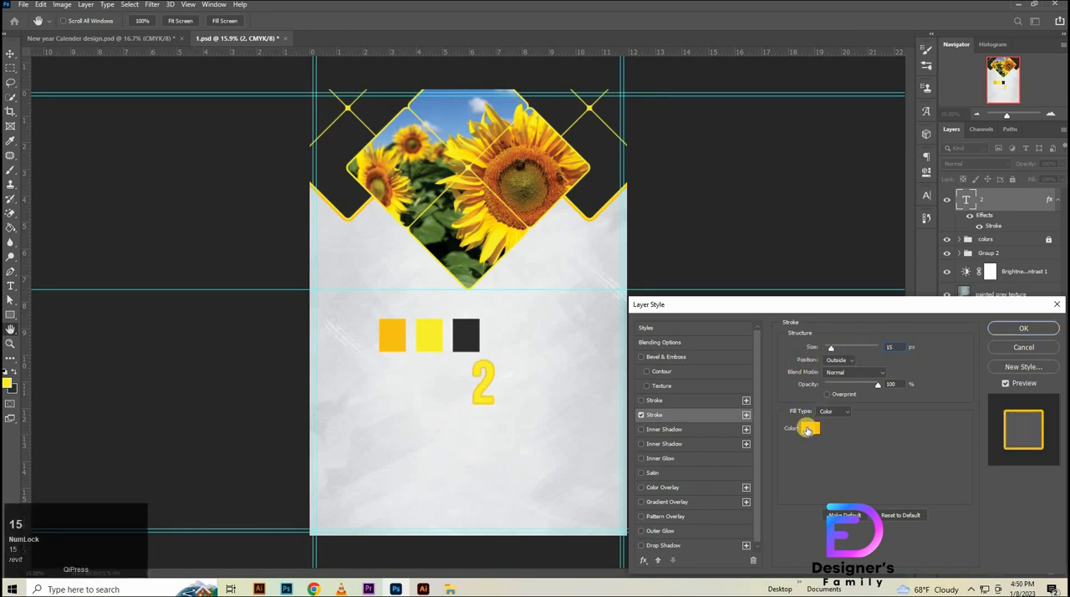
left_click(807, 429)
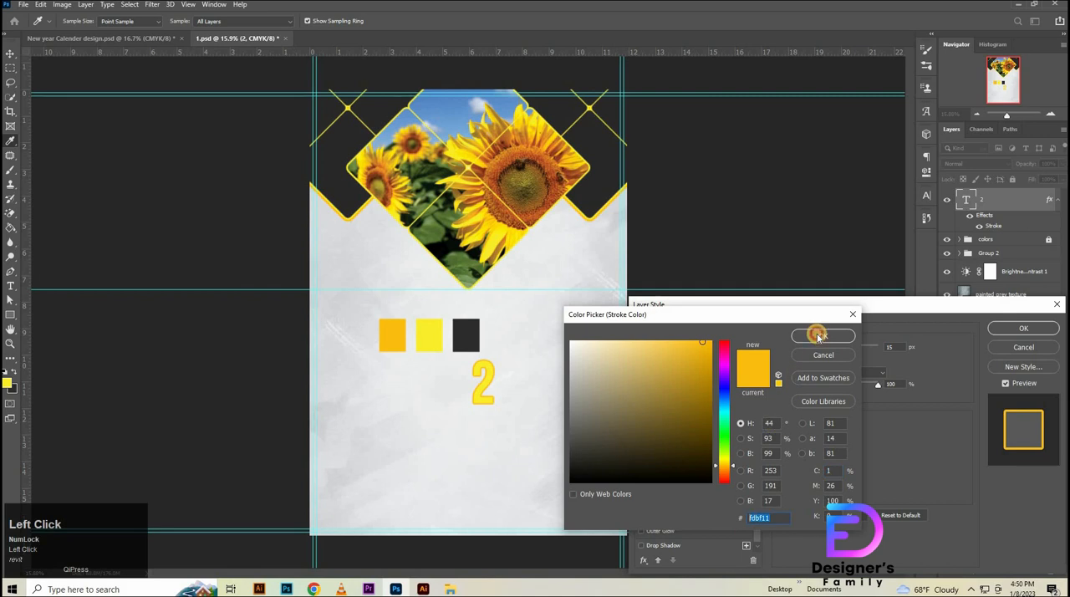
key("Return")
key("Return")
- Lower the digit 2 layer's fill to 0% so only its orange outline shows
left_click_drag(1034, 179, 579, 291)
left_click_drag(486, 286, 490, 318)
left_click_drag(454, 423, 529, 152)
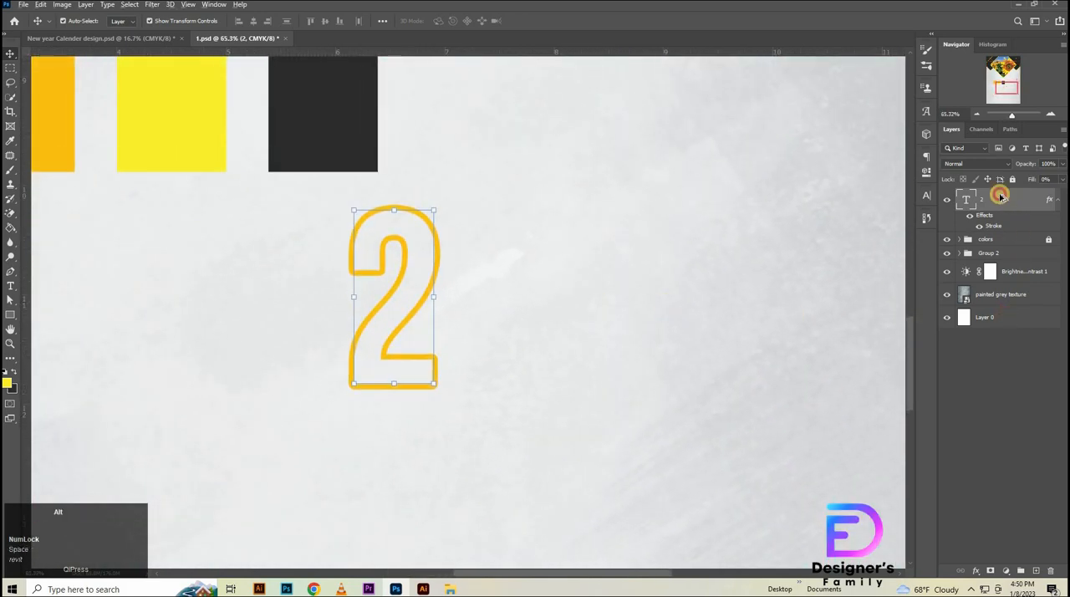
- Duplicate the outlined 2 and move the copy horizontally to its right, leaving room for another digit between them
left_click_drag(1001, 196, 1002, 207, "alt")
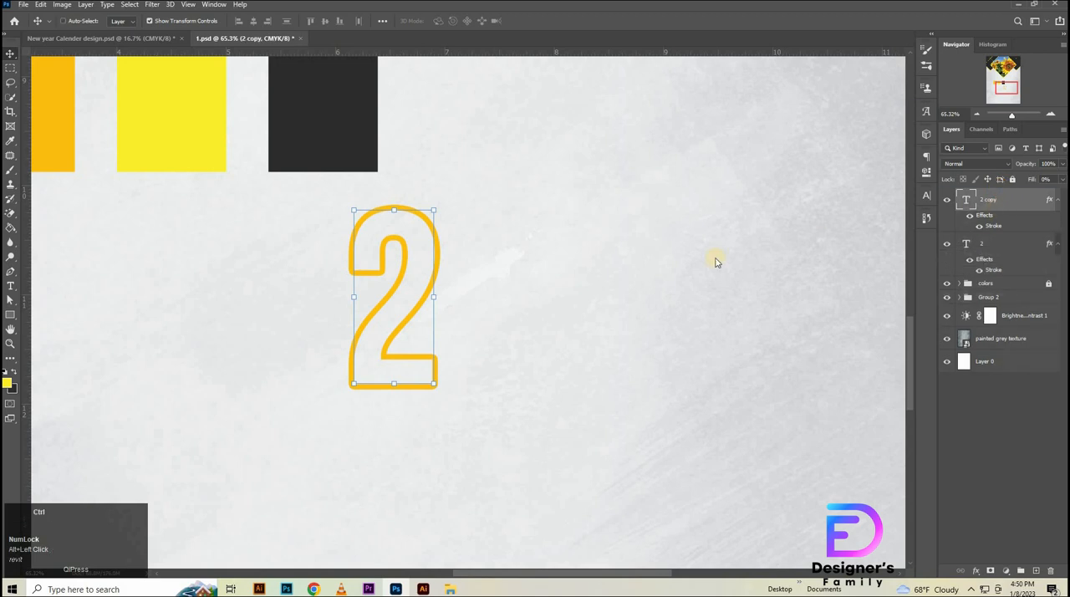
key("ctrl+t")
left_click_drag(416, 315, 655, 316, "shift")
left_click(1051, 457)
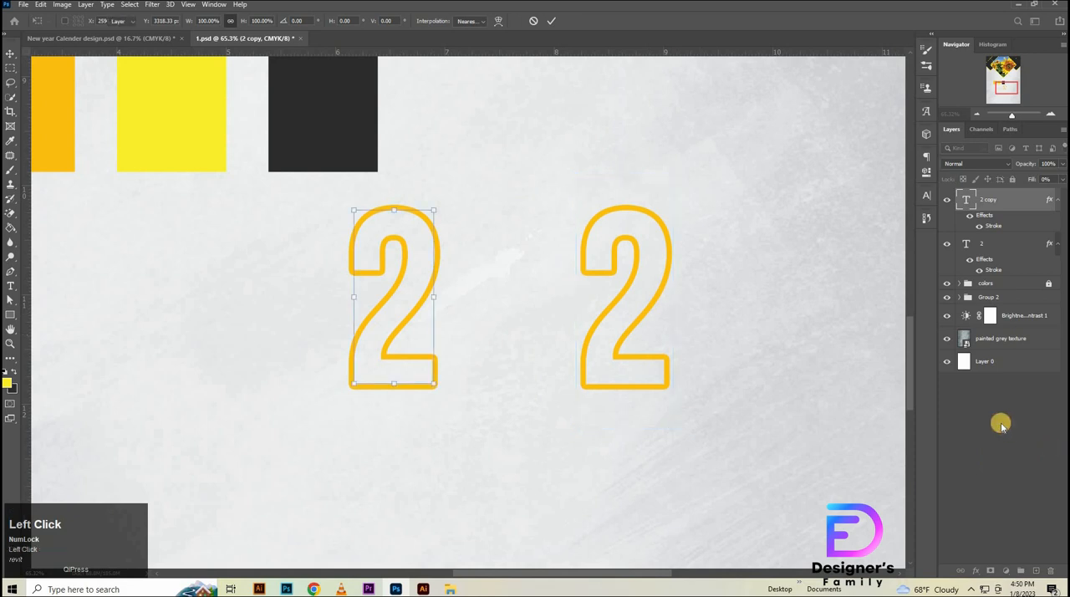
left_click(1003, 209)
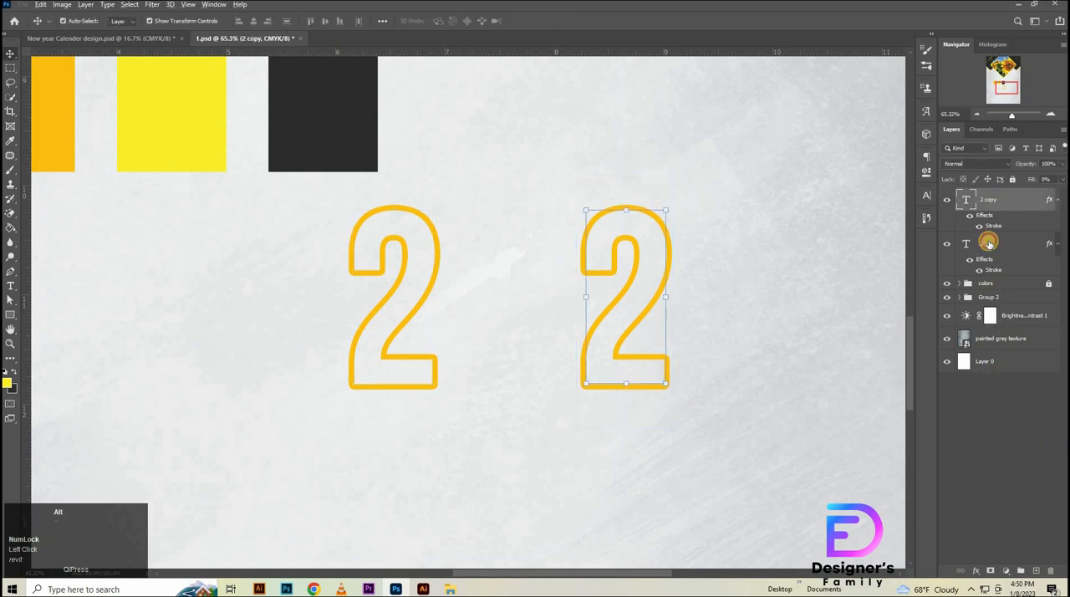
- Duplicate the original outlined 2 again and nudge this copy right until it stands directly beside the original
left_click_drag(990, 243, 994, 247, "alt")
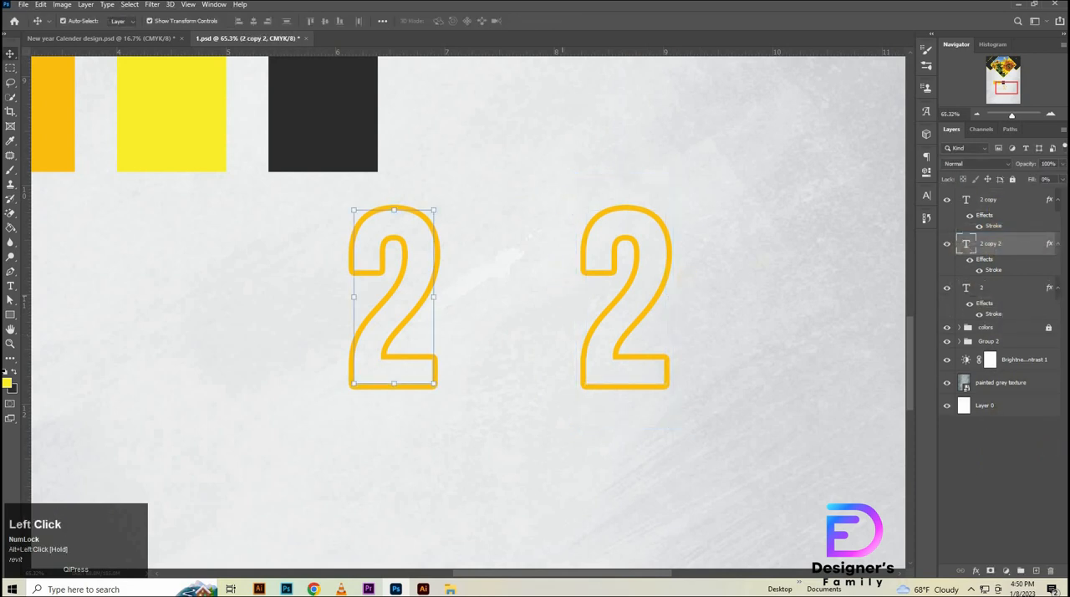
key("shift+Right")
key("shift+Right")
key("shift+Right")
key("shift+Right")
key("shift+Right")
key("shift+Right")
key("shift+Right")
key("shift+Right")
key("shift+Right")
key("shift+Right")
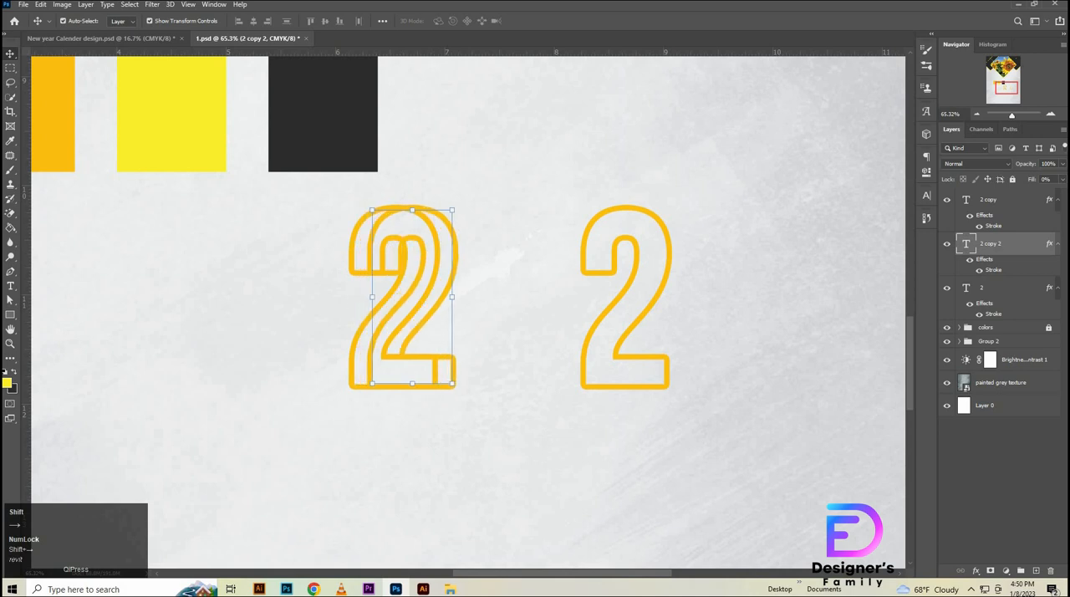
key("shift+Right")
key("shift+Right")
key("shift+Right")
key("shift+Right")
key("shift+Right")
key("shift+Right")
key("shift+Right")
key("shift+Right")
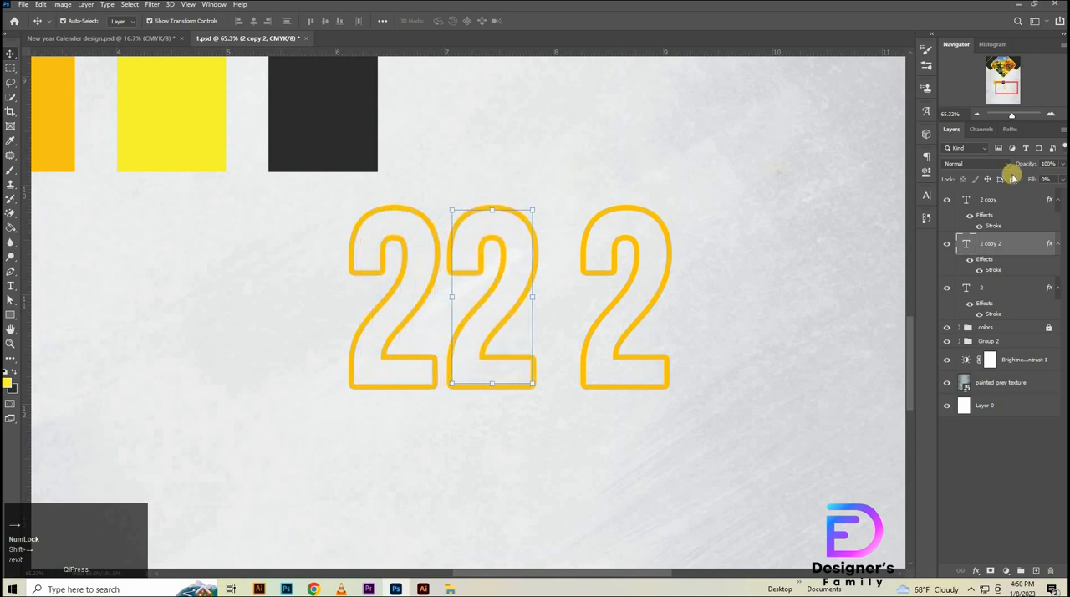
- Restore the middle 2 copy's fill to 100% and replace its character with the letter O as the year's zero
left_click_drag(1024, 179, 1028, 180)
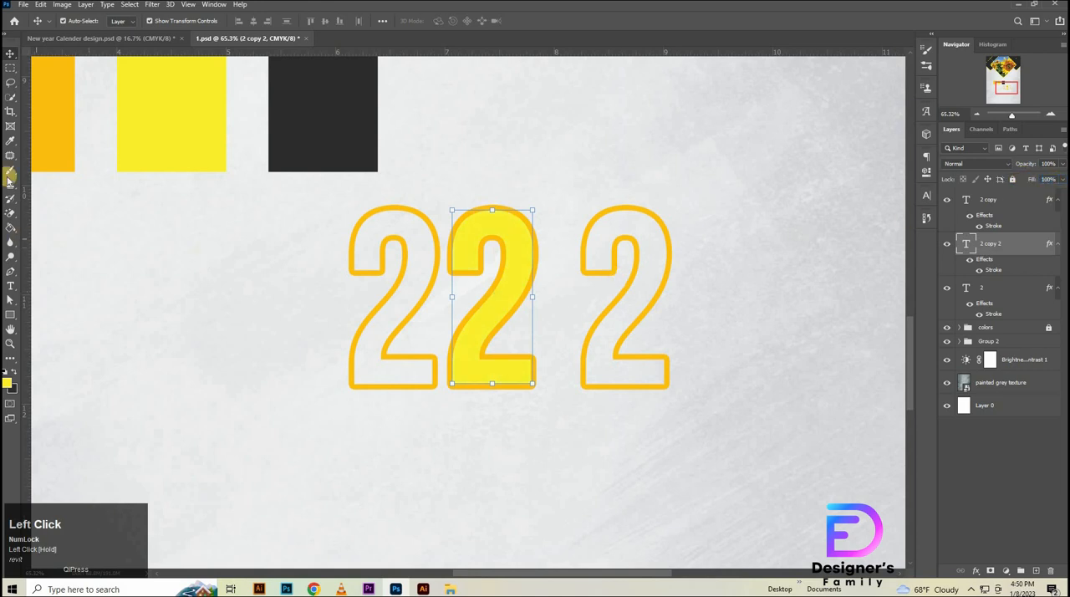
left_click(10, 288)
left_click(515, 339)
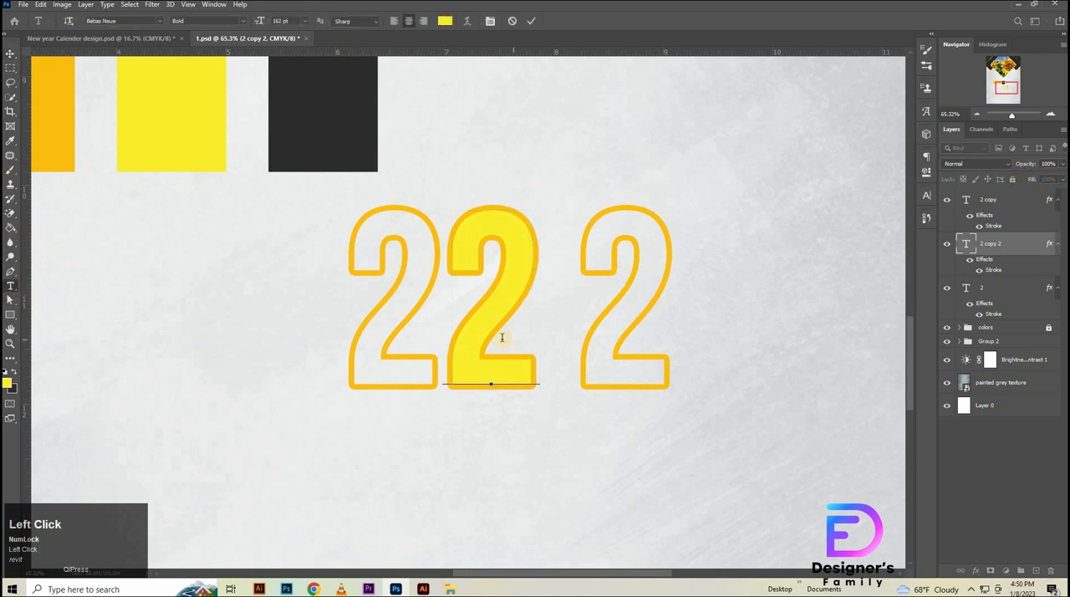
key("BackSpace")
type("0")
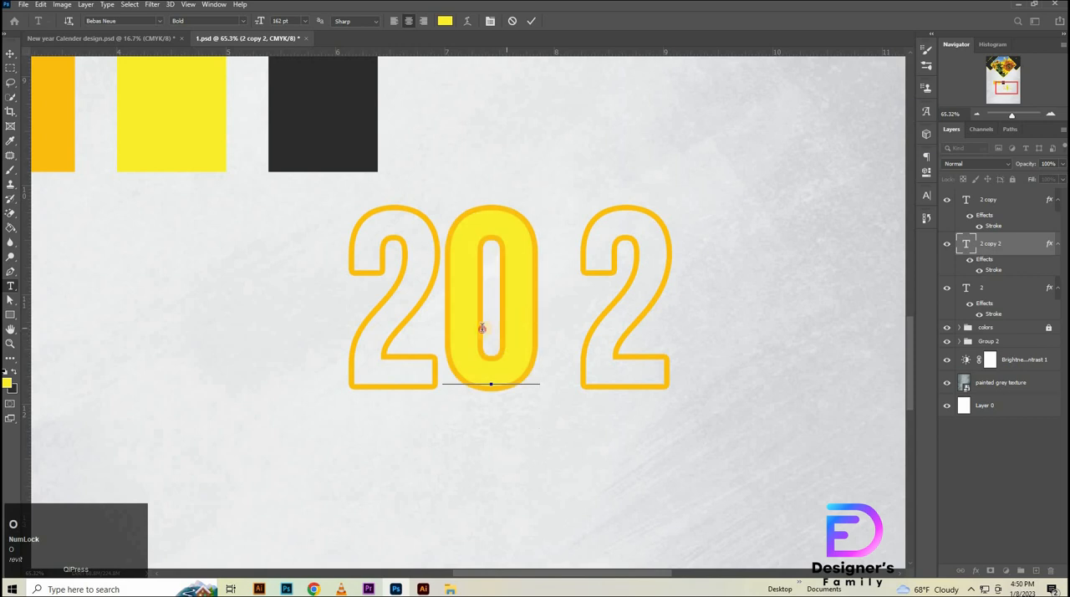
- Recolor the zero's text from yellow to black while keeping its orange stroke
left_click_drag(484, 326, 801, 219)
left_click(934, 204)
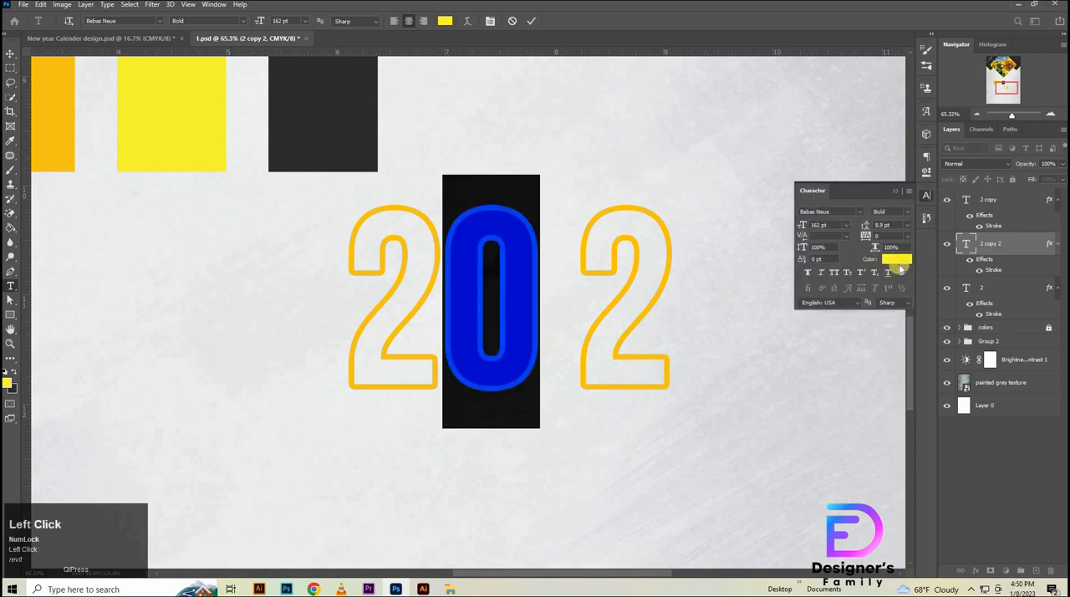
left_click(896, 260)
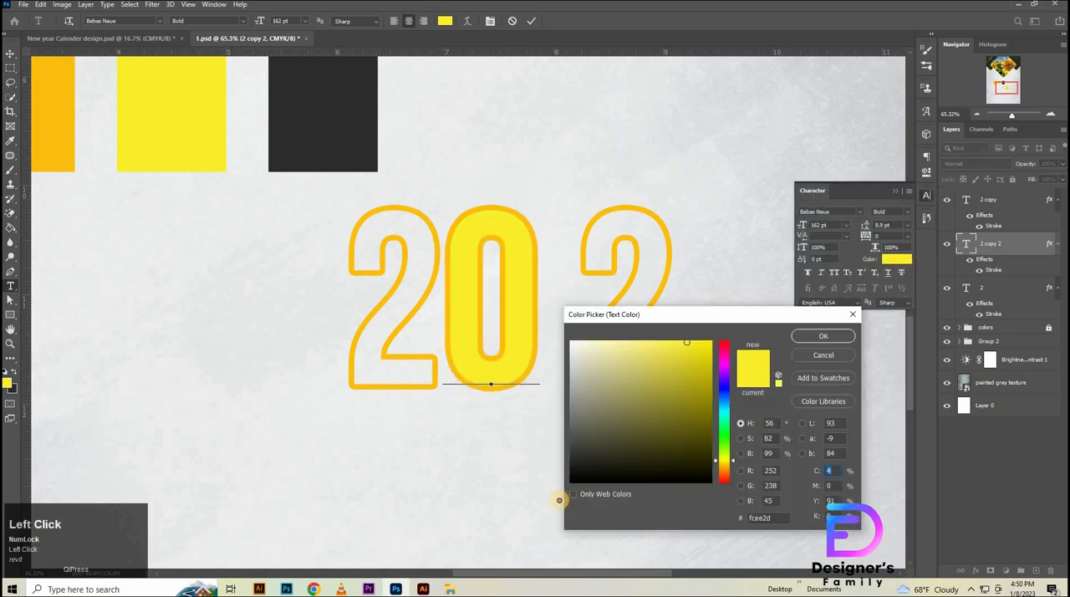
left_click_drag(559, 500, 561, 499)
left_click(825, 336)
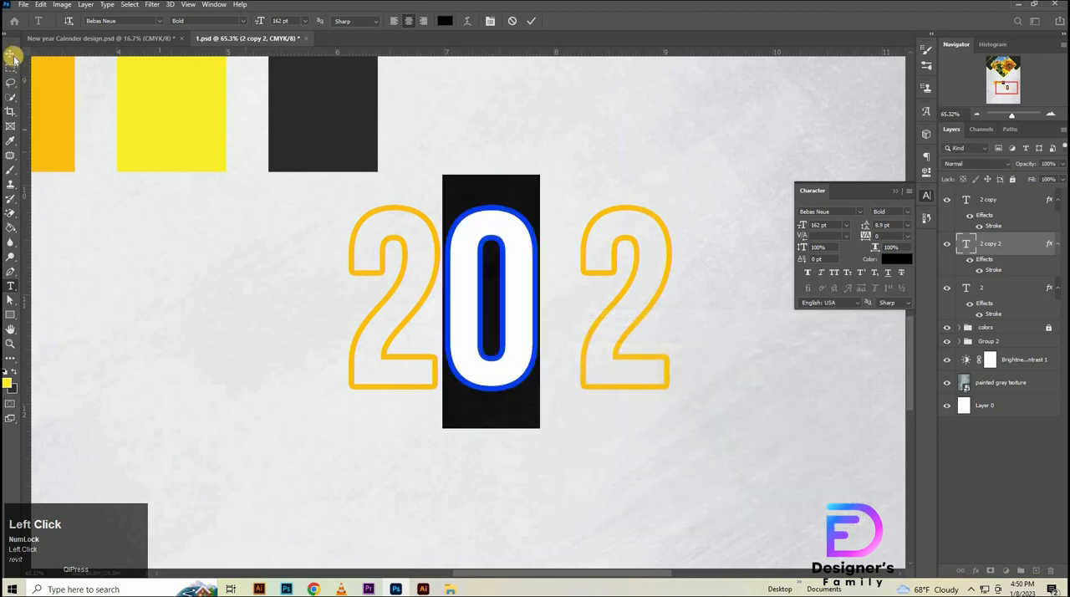
- Add a black drop shadow to the zero with 30% opacity, 25° angle, 25 px distance, 10% spread and 30 px size
left_click(1003, 246)
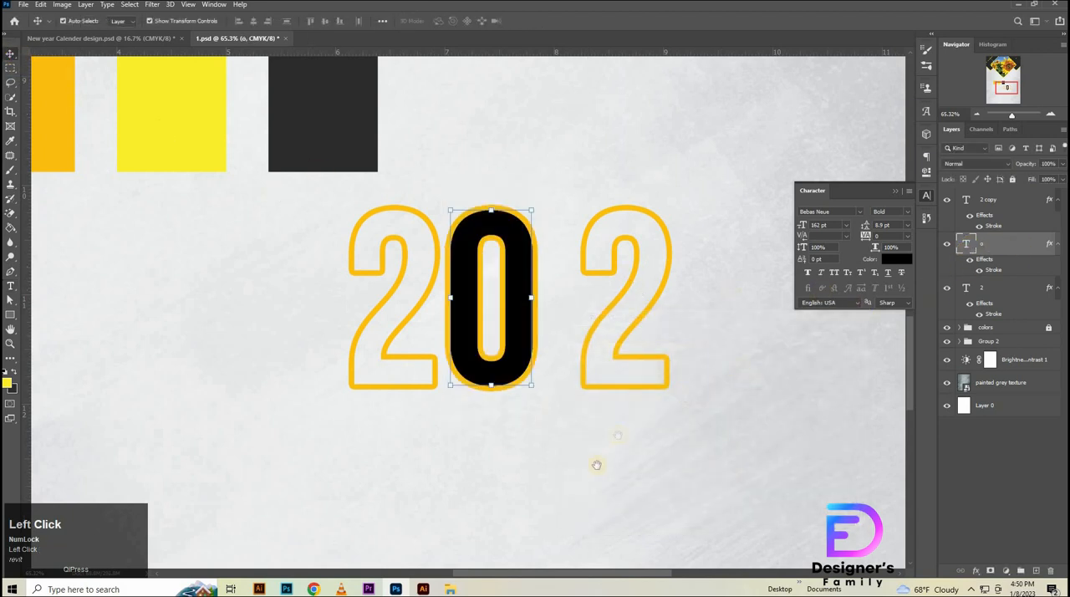
left_click(662, 544)
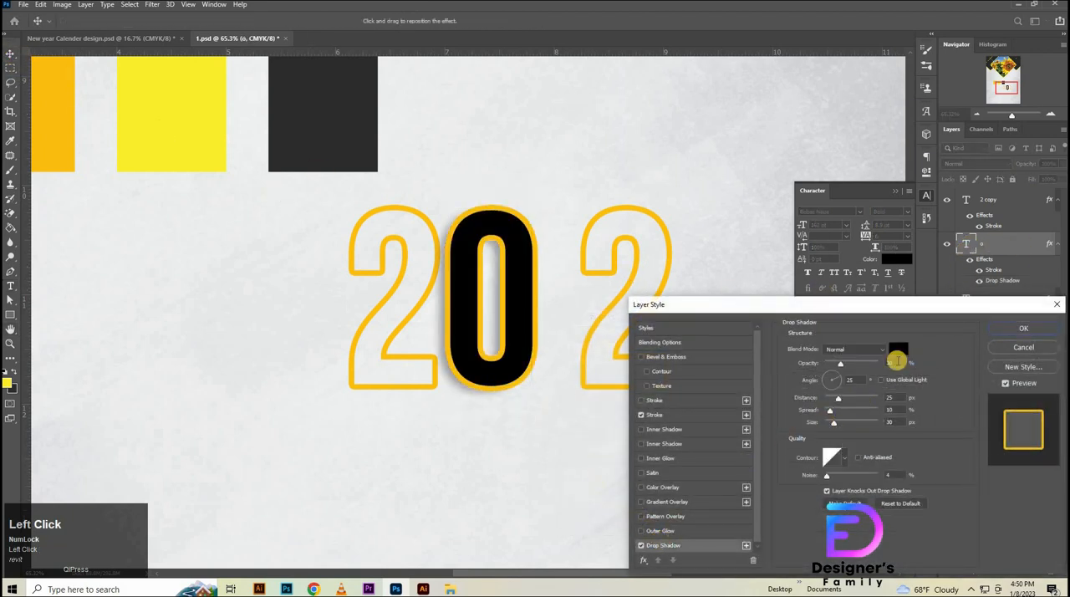
left_click_drag(898, 361, 880, 369)
left_click_drag(895, 423, 857, 428)
left_click_drag(859, 378, 816, 385)
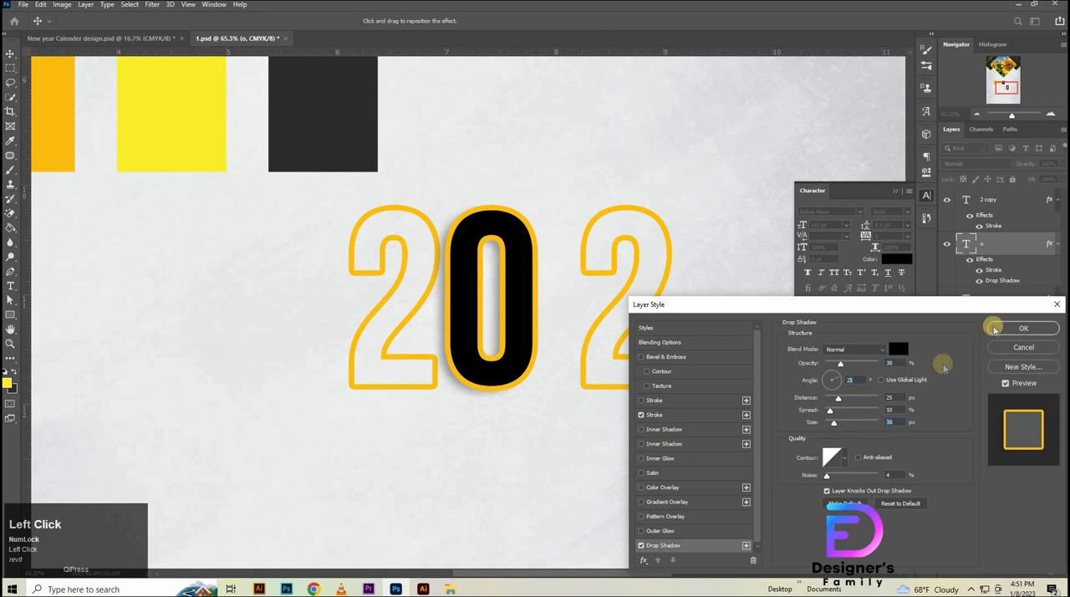
left_click(995, 329)
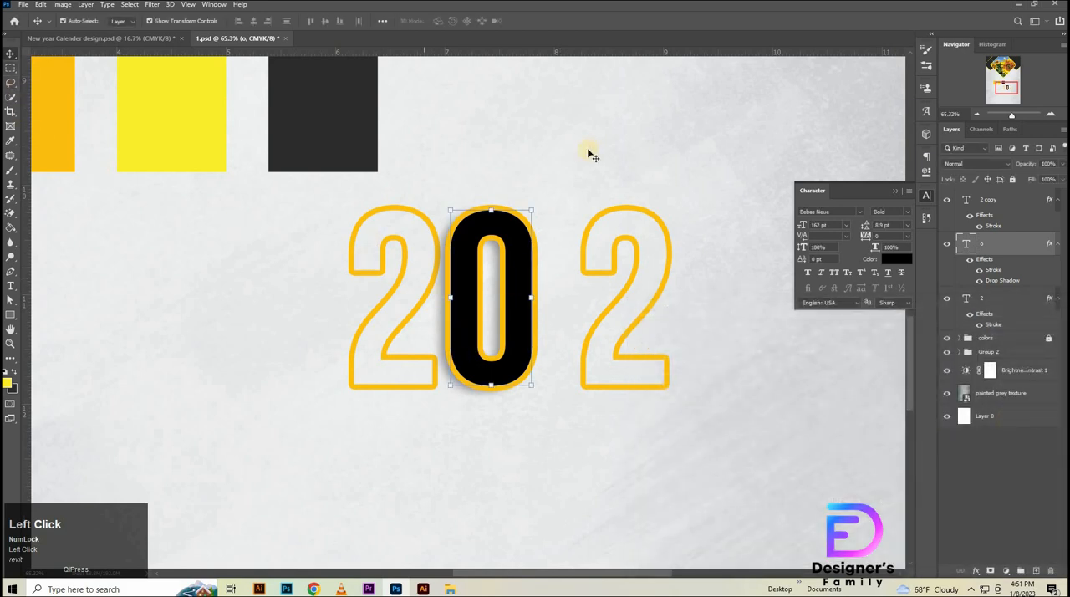
- Nudge the zero left until it slightly overlaps the first outlined 2
key("shift+Left")
key("shift+Left")
key("shift+Left")
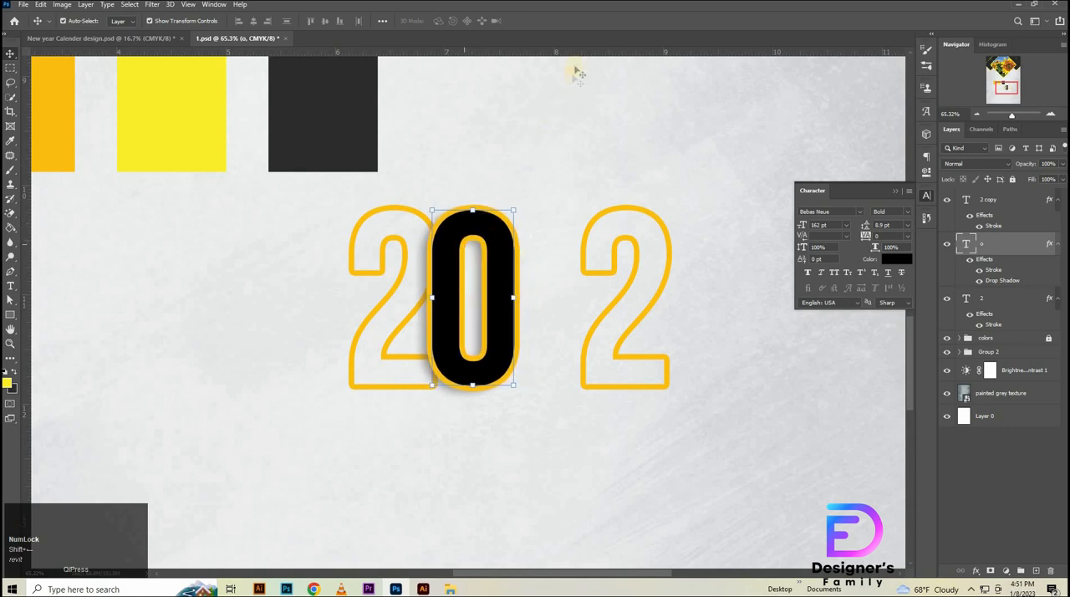
- Place a horizontal guide along the base of the digits and check the three digits' alignment against it
left_click_drag(581, 52, 604, 390)
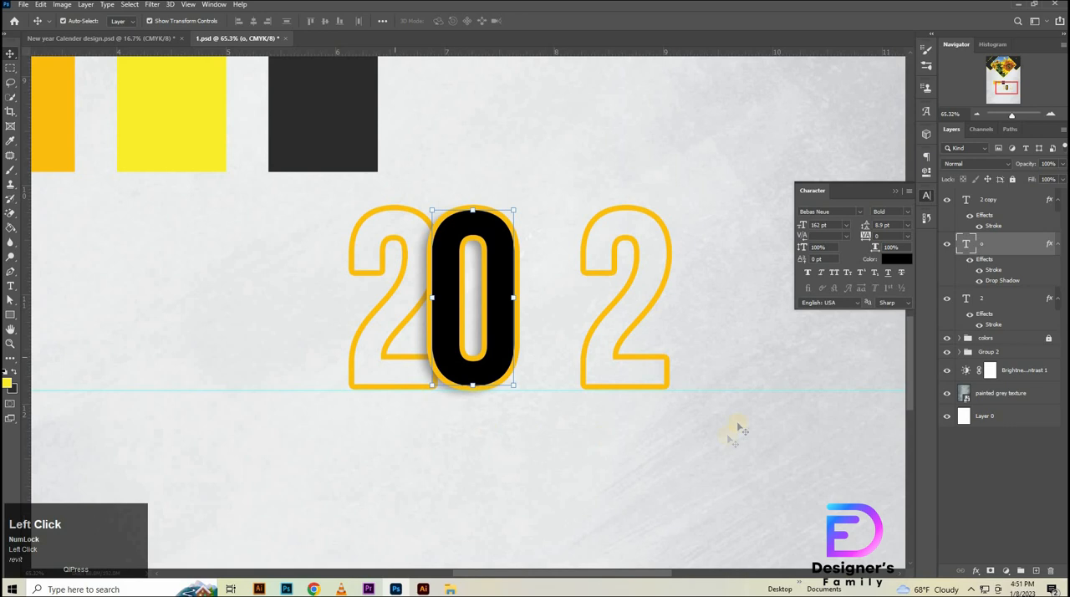
left_click(999, 204)
left_click(980, 298, "shift")
key("shift+Down")
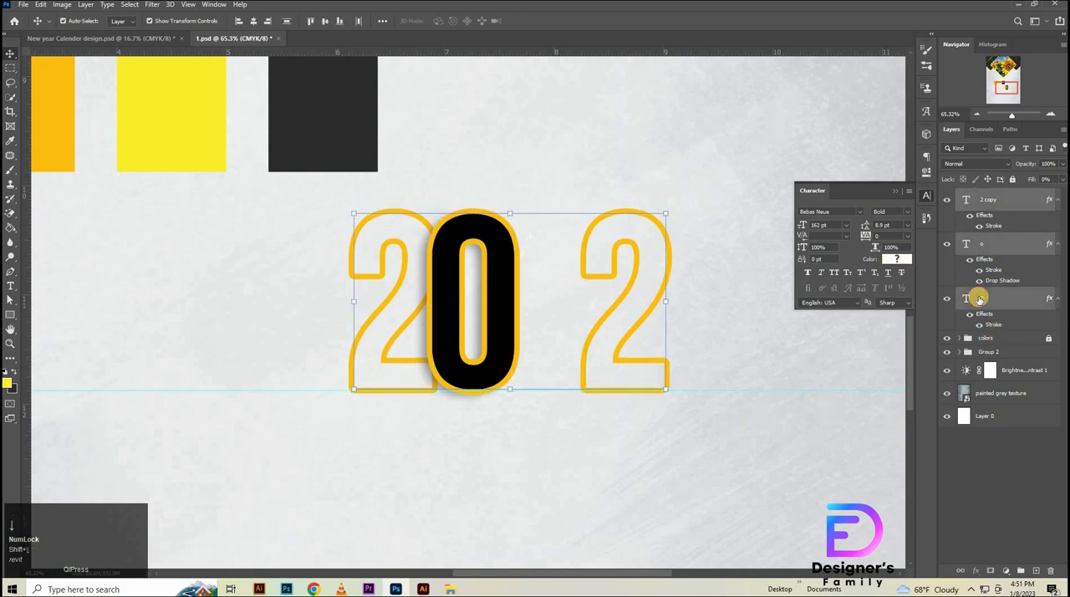
key("shift+Up")
left_click(999, 493)
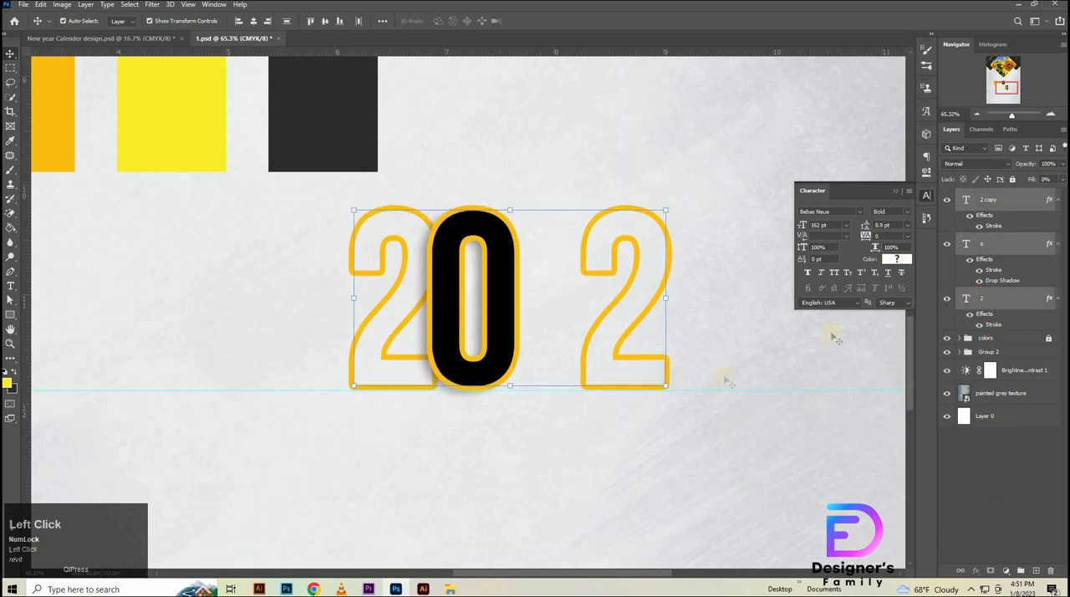
- Shift the second outlined 2 horizontally left until it overlaps the right edge of the black zero
left_click(1019, 217)
key("shift+Left")
key("shift+Left")
key("shift+Left")
key("shift+Left")
key("shift+Left")
key("shift+Left")
key("shift+Left")
key("shift+Left")
key("shift+Left")
key("shift+Left")
key("shift+Left")
key("shift+Left")
key("shift+Left")
key("shift+Left")
key("shift+Left")
key("shift+Left")
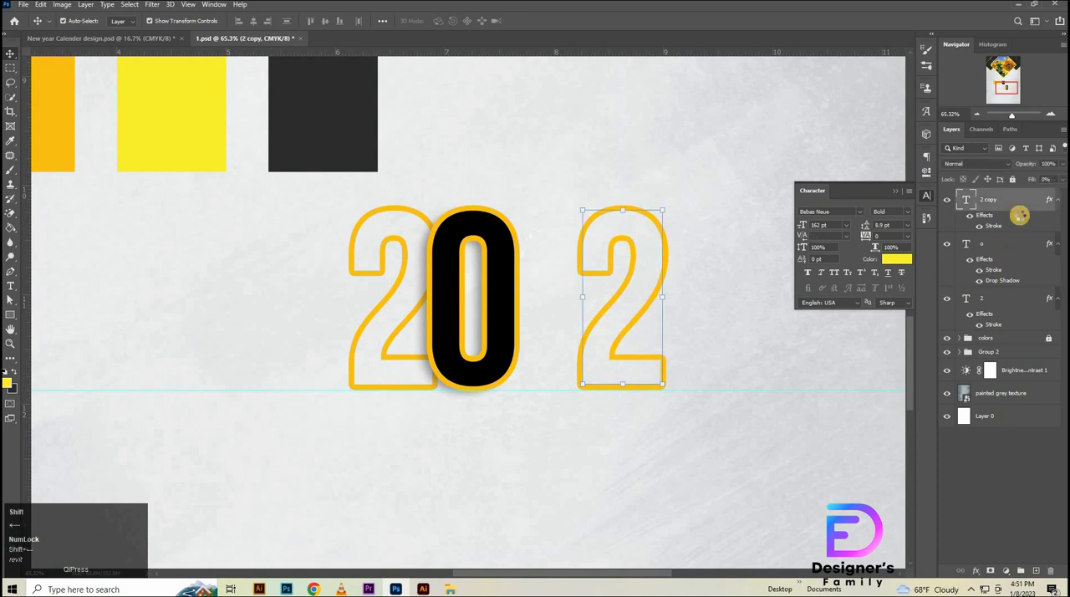
key("shift+Left")
key("shift+Left")
key("shift+Left")
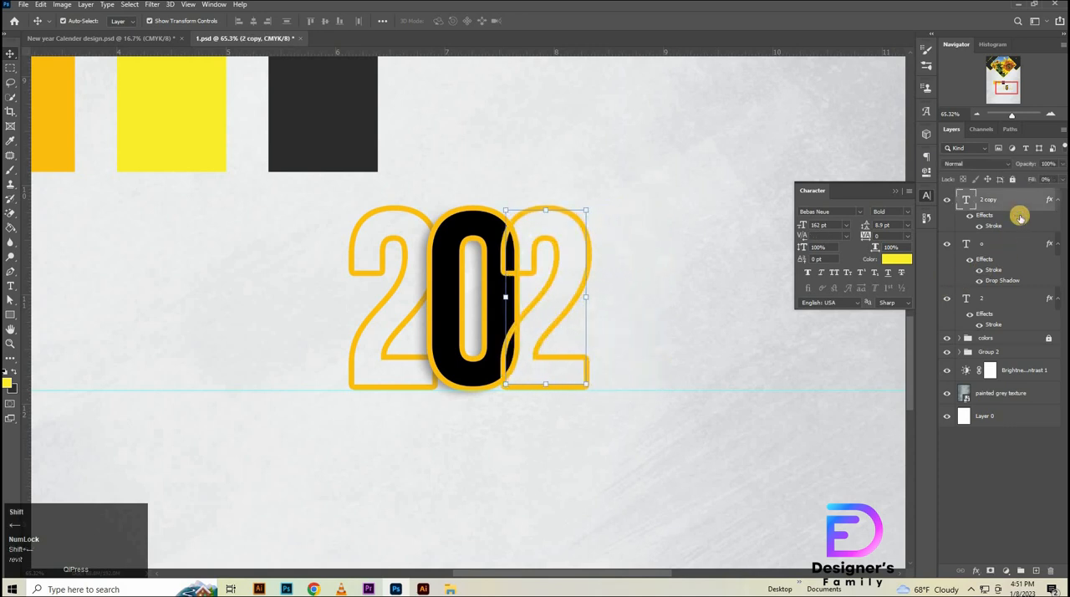
key("shift+Left")
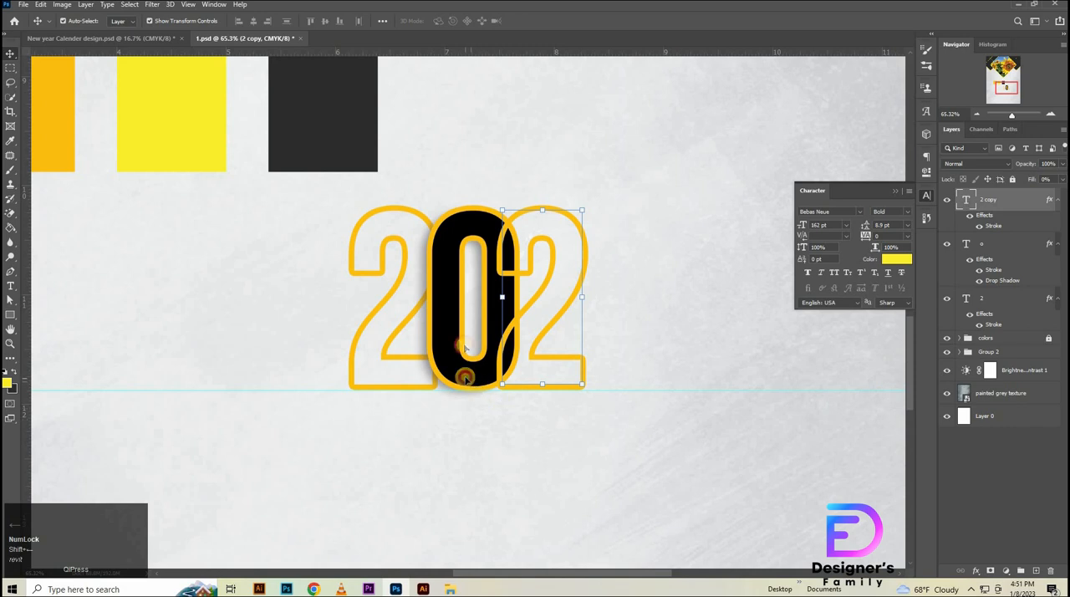
- Fine-tune the overlaps by nudging the zero and the second outlined 2 slightly left
left_click(466, 376)
key("shift+Left")
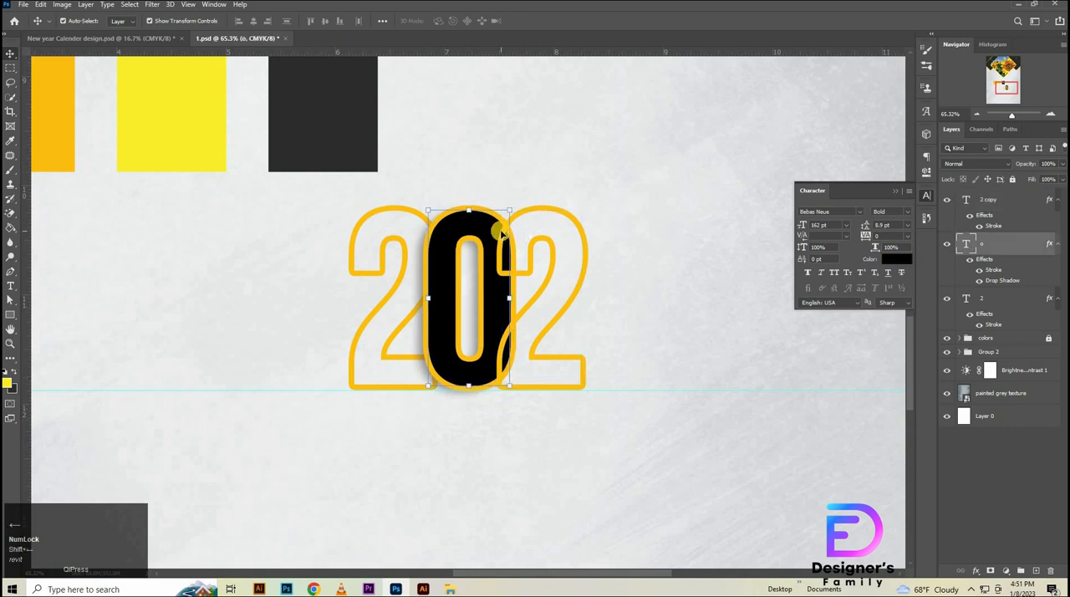
left_click(1010, 219)
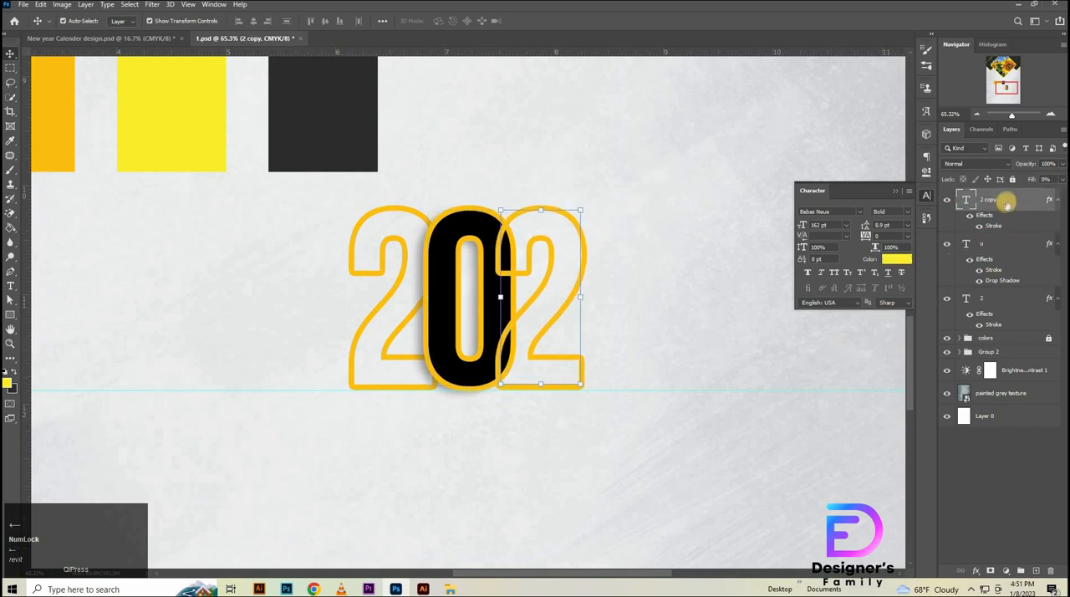
- Duplicate the black zero above all digit layers and move the copy to the right of the second 2
left_click_drag(982, 244, 988, 196)
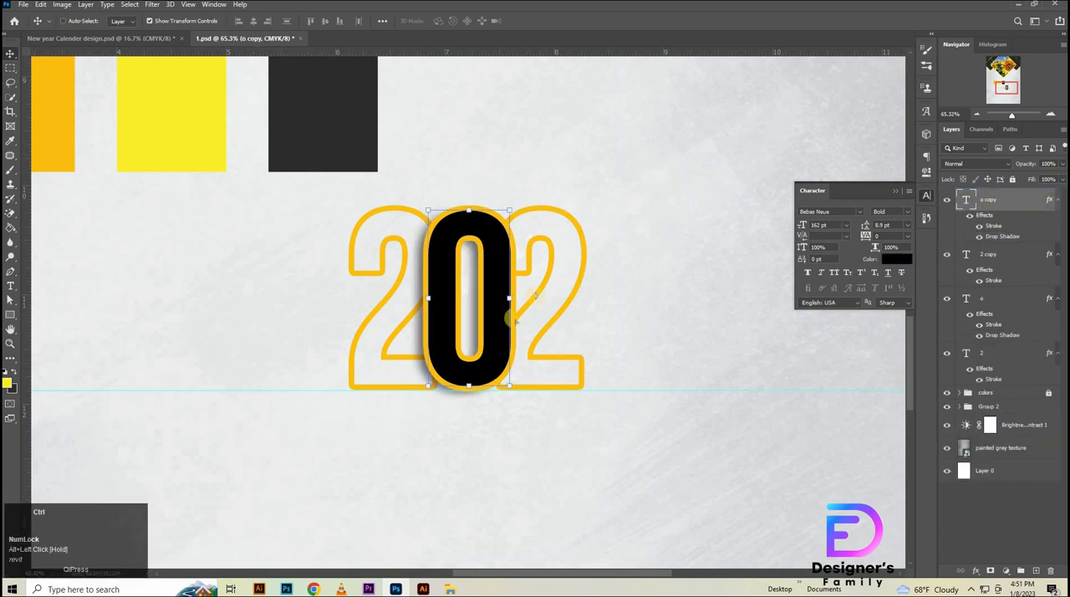
key("ctrl+t")
left_click_drag(554, 357, 640, 339)
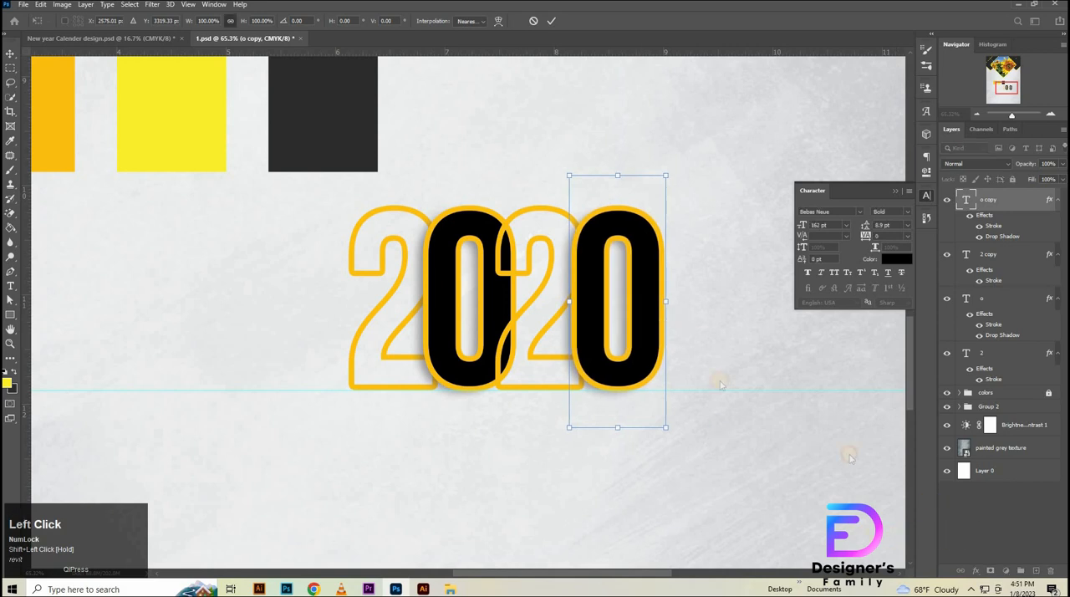
- Change the copied zero to a 3 and nudge it slightly left against the second 2
key("t")
left_click(657, 302)
key("BackSpace")
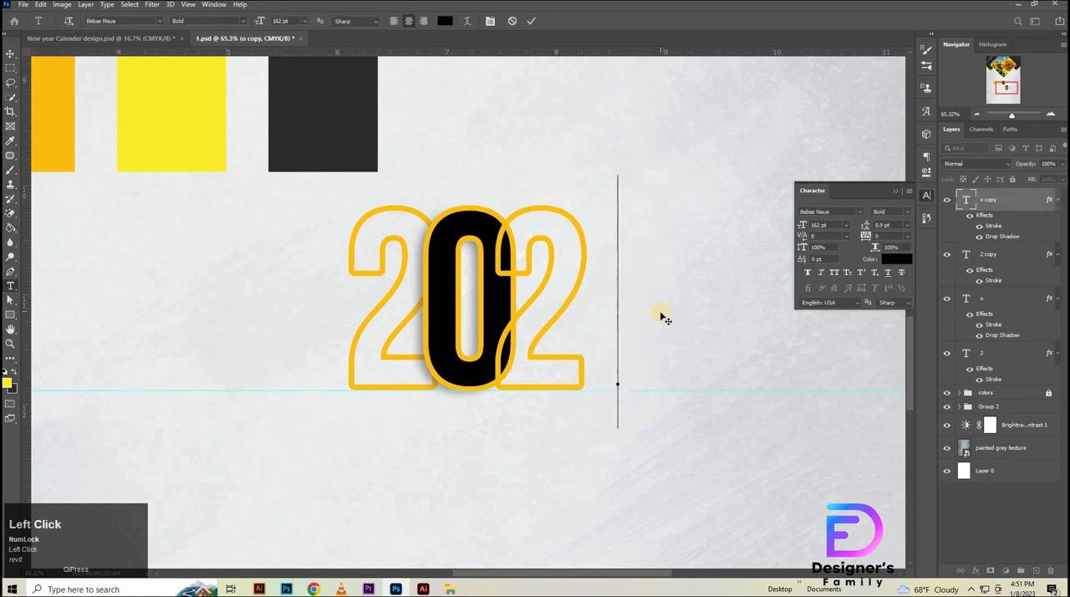
type("3")
left_click(11, 51)
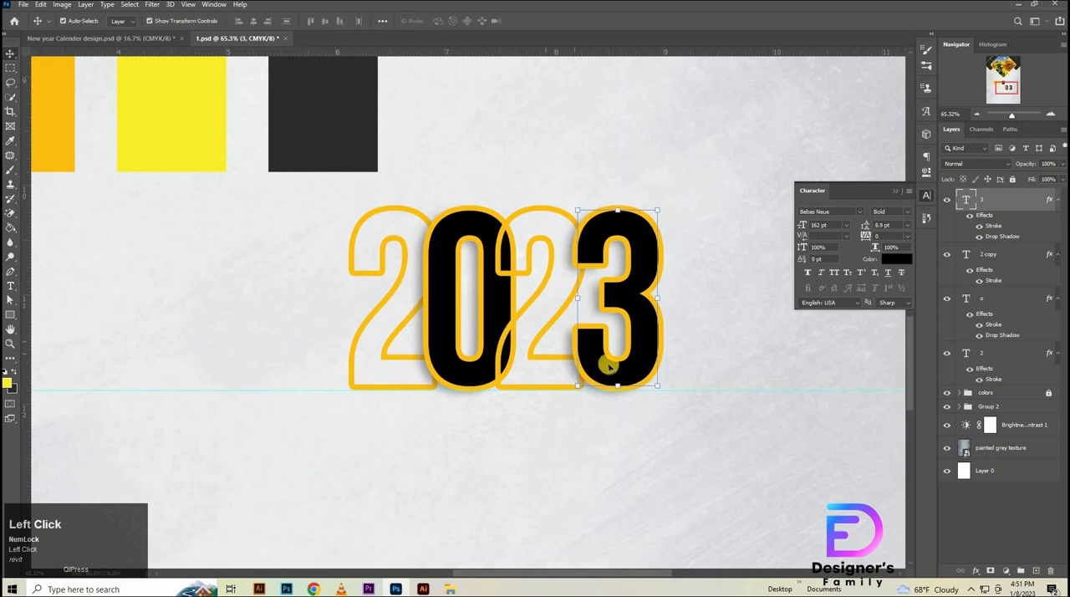
key("Left")
key("Left")
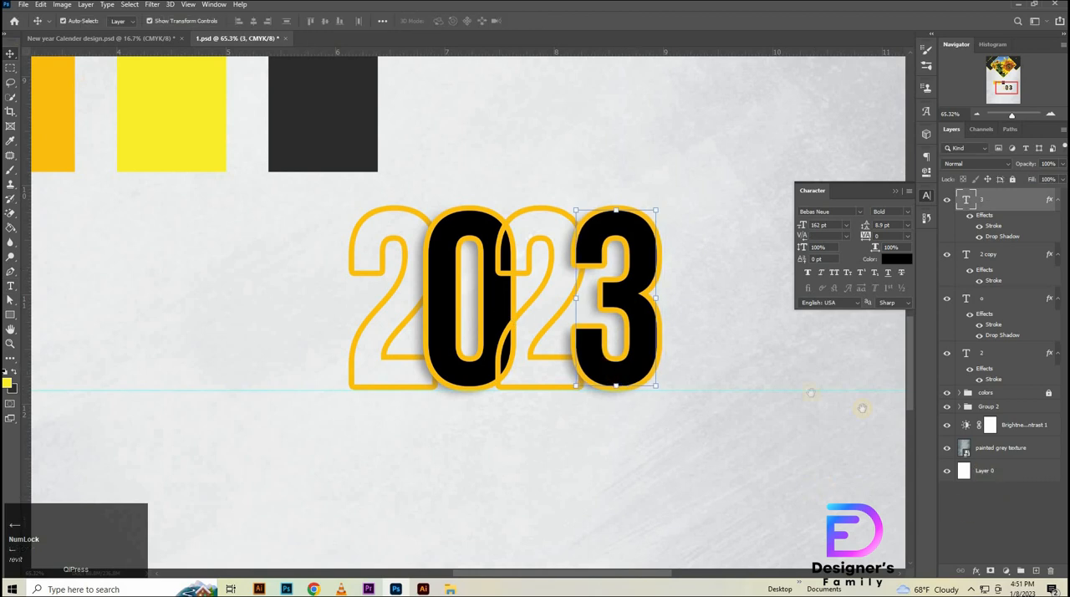
- Select all four digit layers of the year 2023 and group them
left_click_drag(539, 299, 501, 310)
left_click_drag(580, 404, 560, 355)
left_click_drag(671, 318, 643, 325)
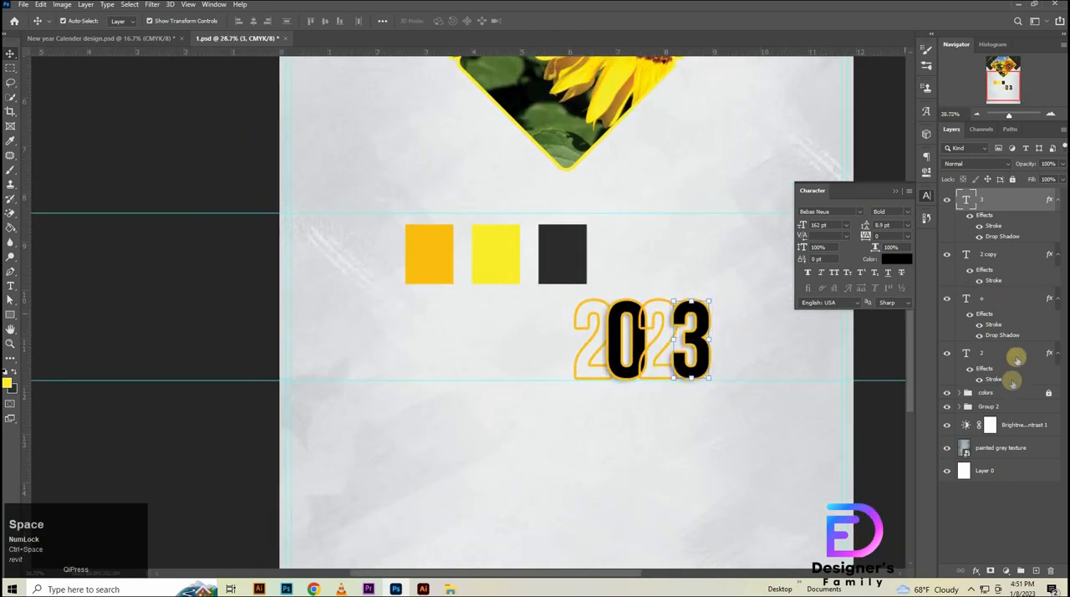
left_click(997, 362, "shift")
key("ctrl+g")
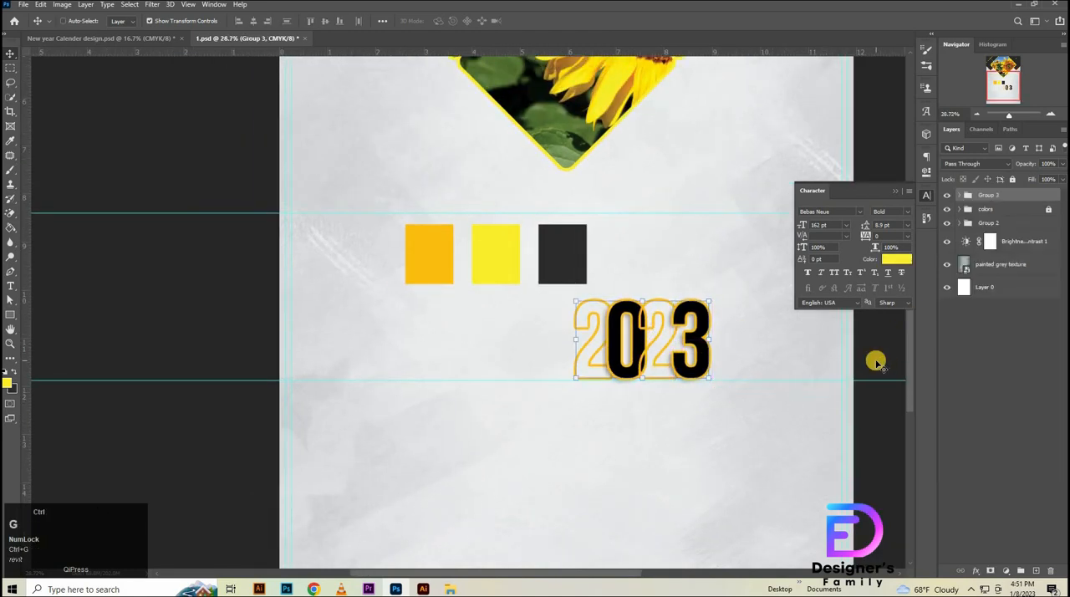
- Move the 2023 group left of the sunflower diamond's lower tip, just above the upper horizontal guide, at about X 759 px, Y 2250 px
key("ctrl+t")
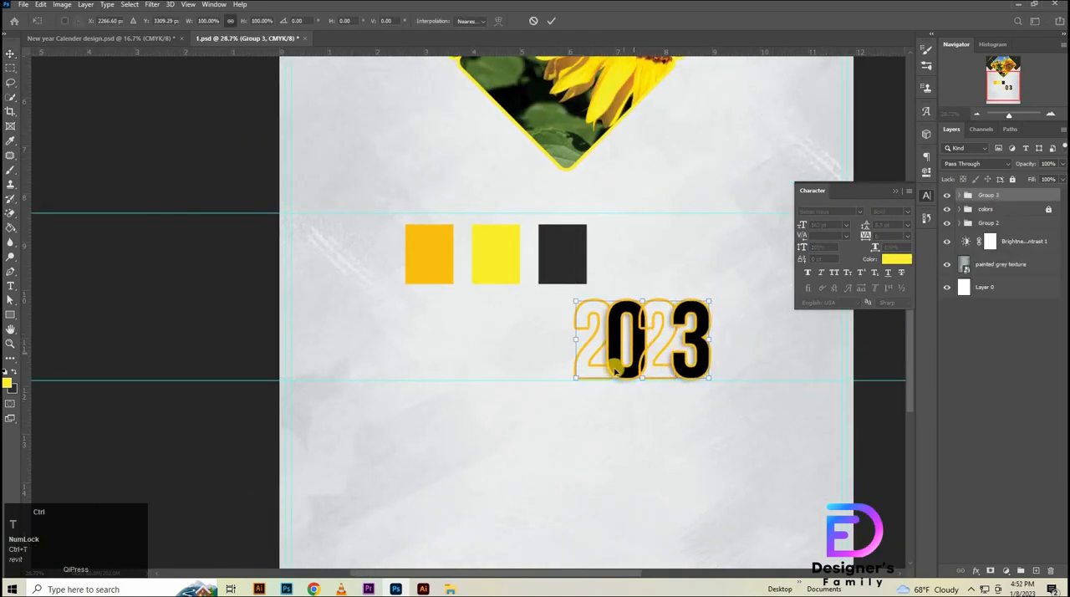
left_click_drag(580, 354, 337, 185)
left_click_drag(497, 197, 473, 208)
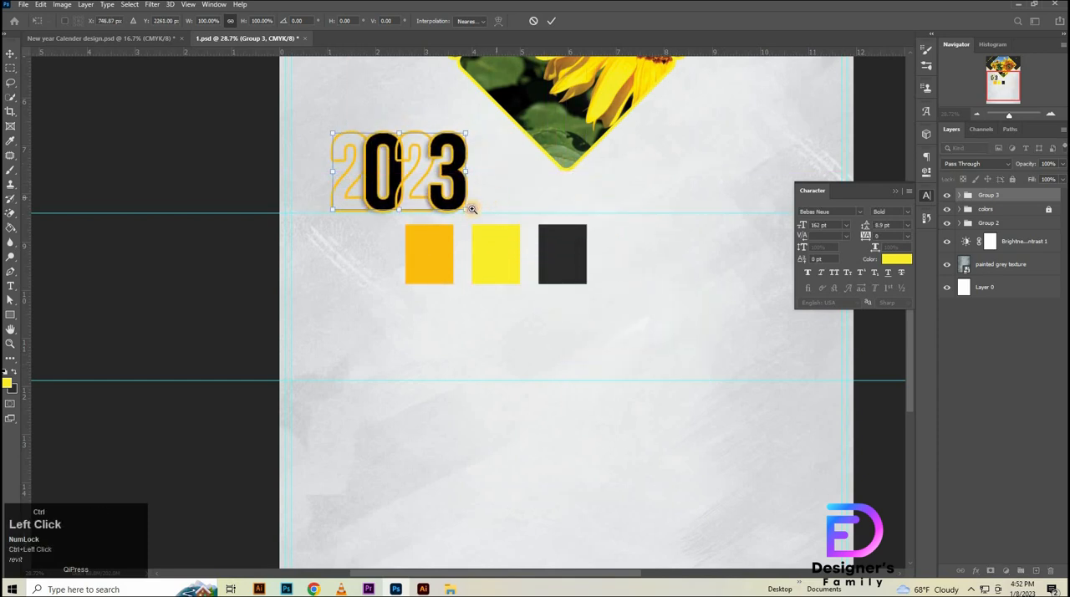
left_click_drag(520, 248, 479, 354)
key("shift+Up")
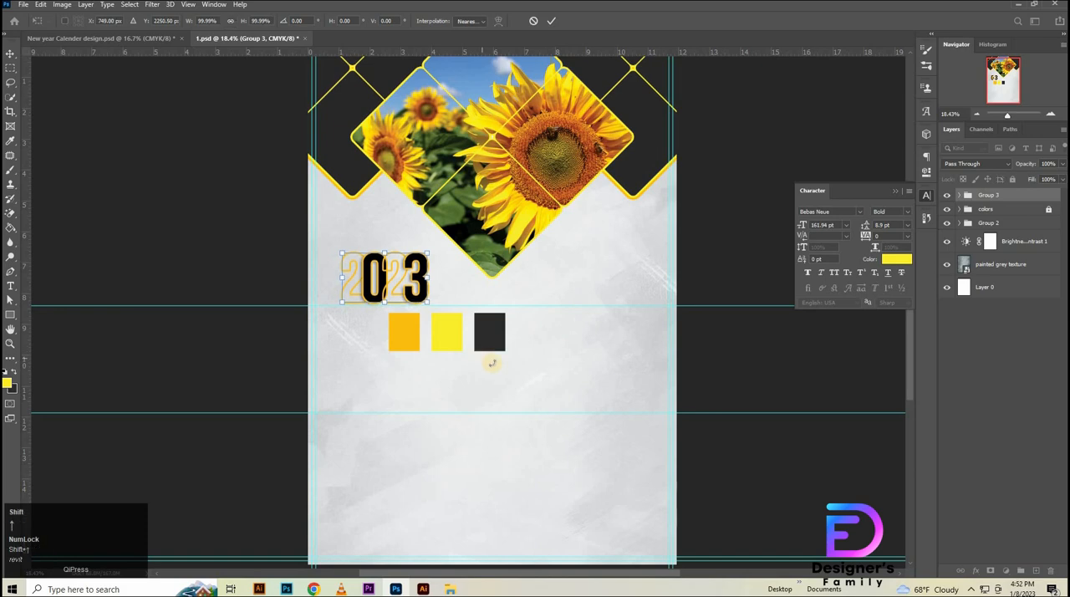
key("shift+Right")
key("shift+Down")
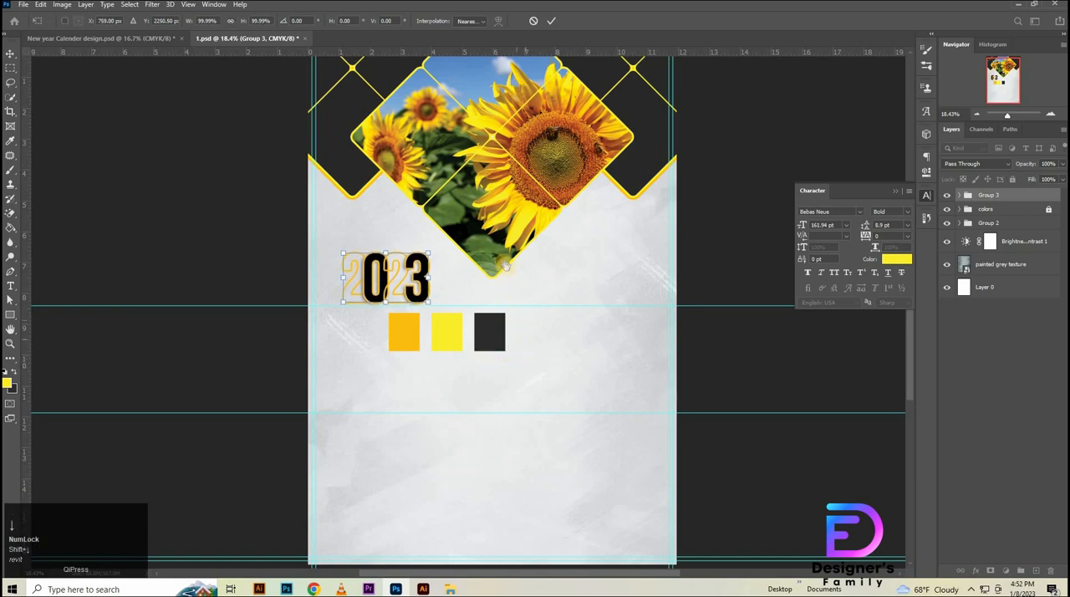
left_click(507, 253, "ctrl")
left_click_drag(514, 272, 475, 345)
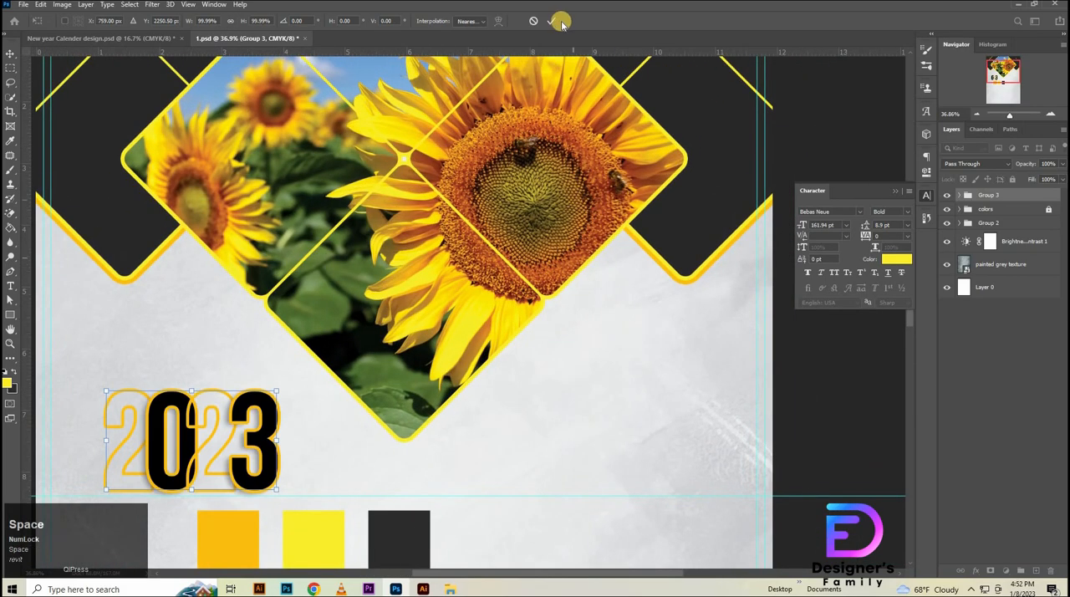
left_click_drag(463, 441, 606, 334)
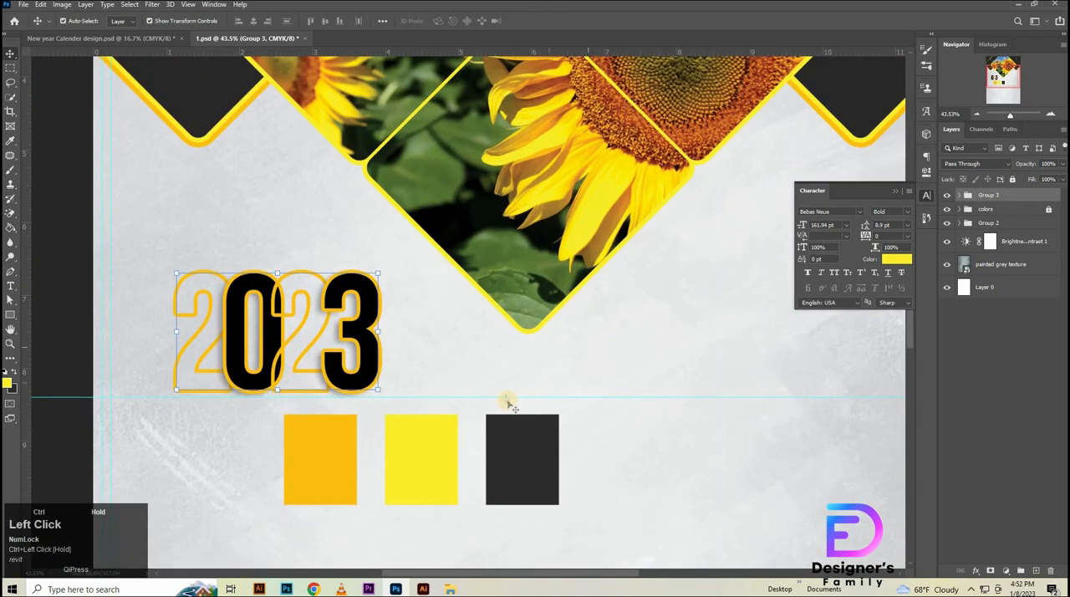
- Raise the upper horizontal guide slightly so it sits along the base of the 2023 group
left_click_drag(506, 392, 513, 396)
left_click(498, 396)
left_click_drag(470, 361, 498, 356)
left_click(997, 197)
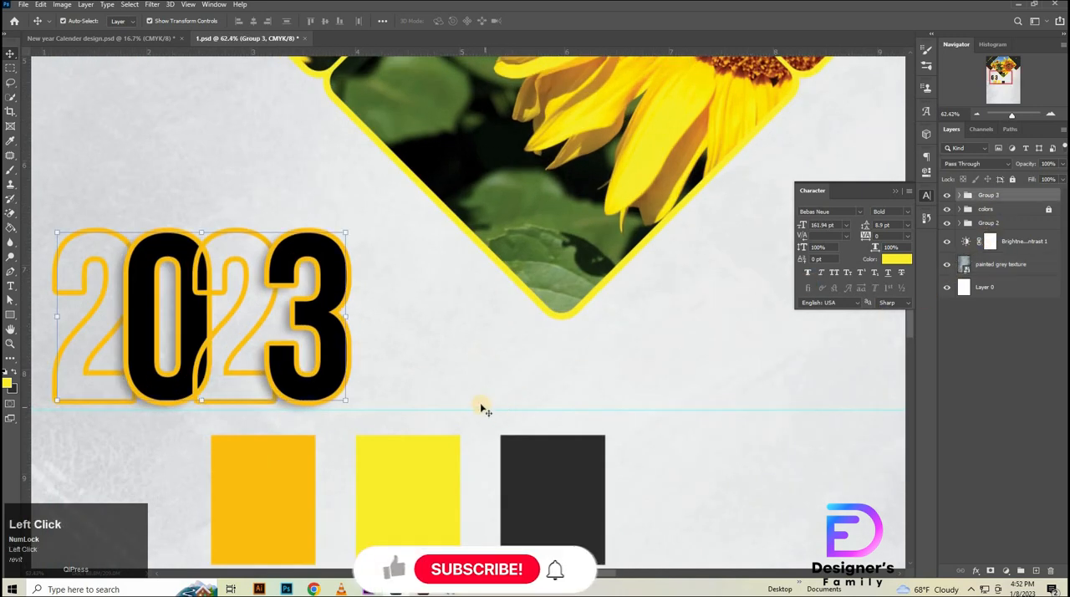
left_click_drag(479, 406, 479, 400)
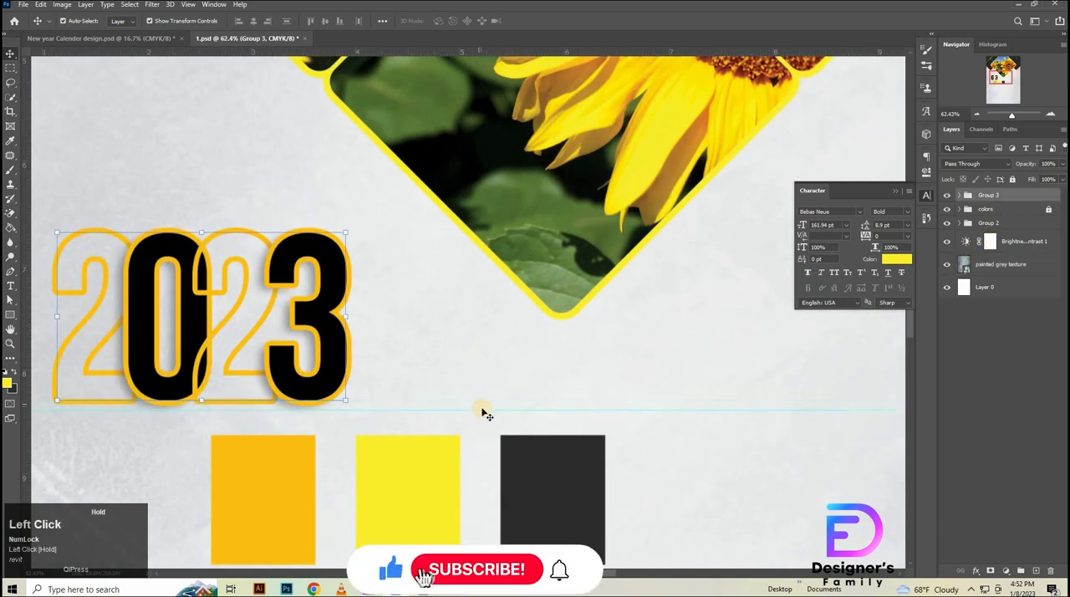
mouse_move(605, 333)
left_mouse_down()
mouse_move(558, 353)
mouse_move(461, 331)
mouse_move(516, 308)
left_mouse_up()
left_click(516, 309, "ctrl")
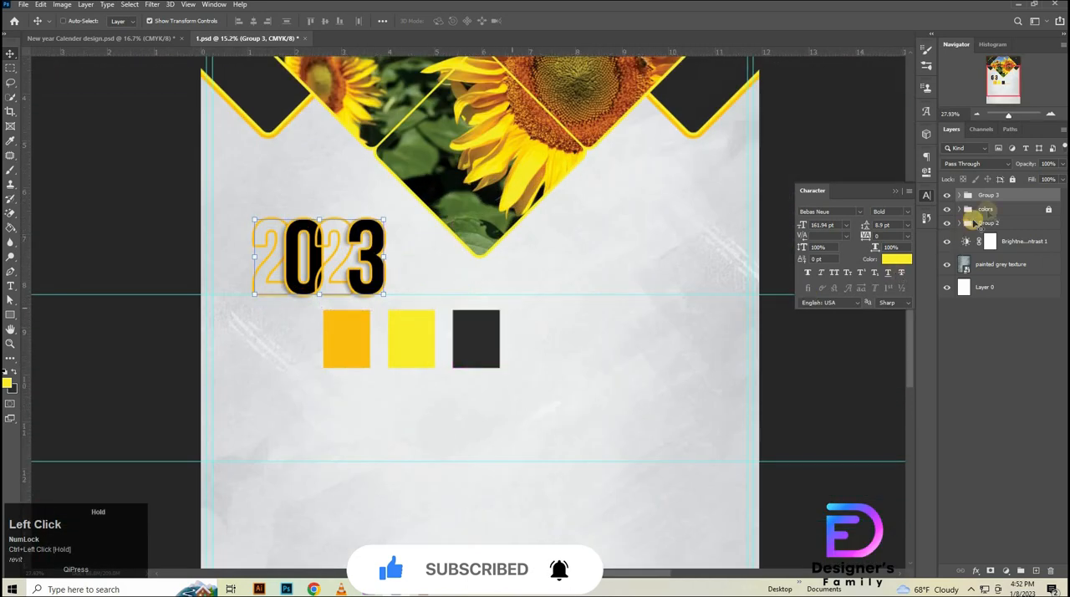
- Nudge the 2023 group up slightly so it clears the upper horizontal guide, and deselect it
left_click(988, 195)
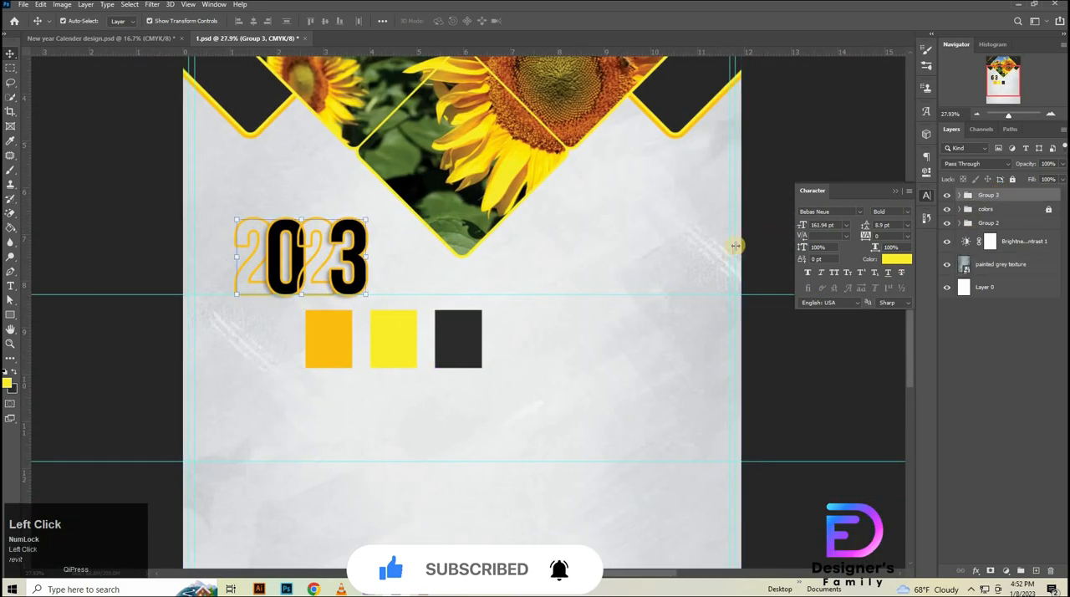
key("Up")
key("Up")
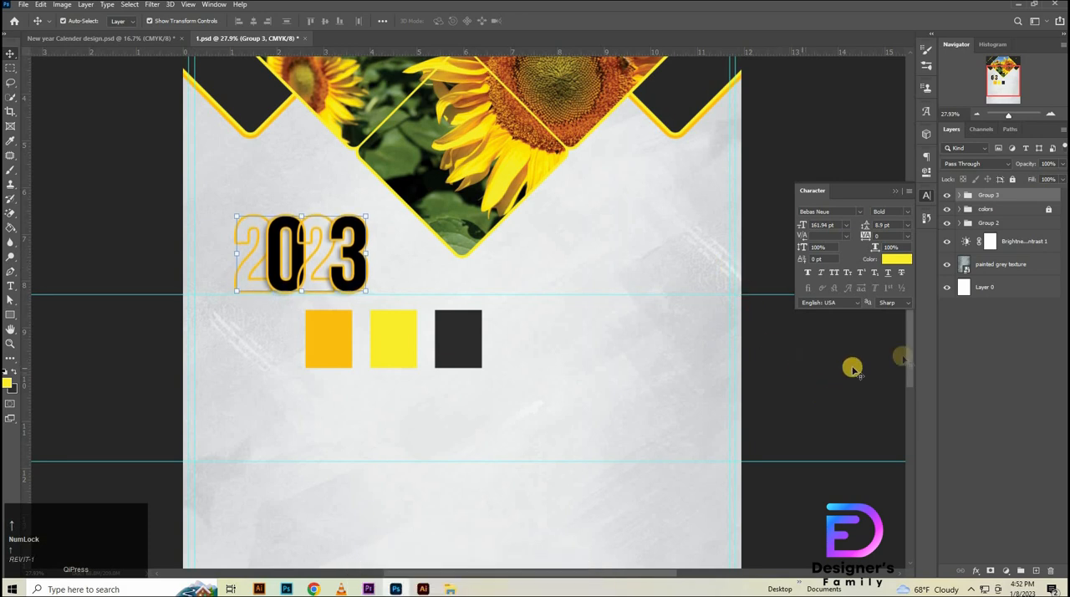
left_click(1041, 368)
- Add the text 01 on the grey area right of the sunflower diamond's lower tip, coloured with the orange swatch
key("t")
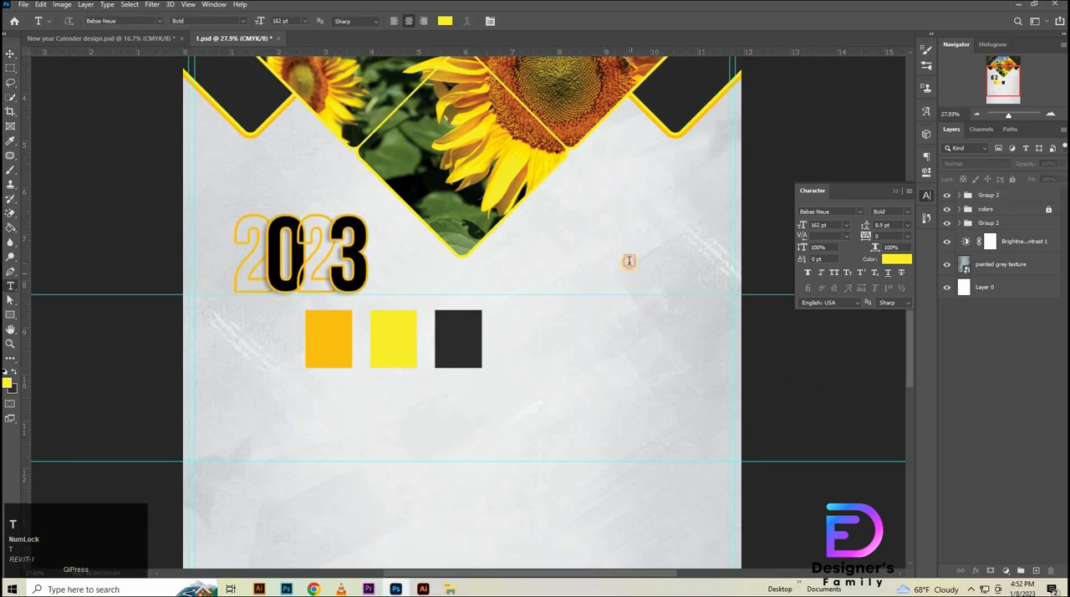
left_click(628, 261)
type("0")
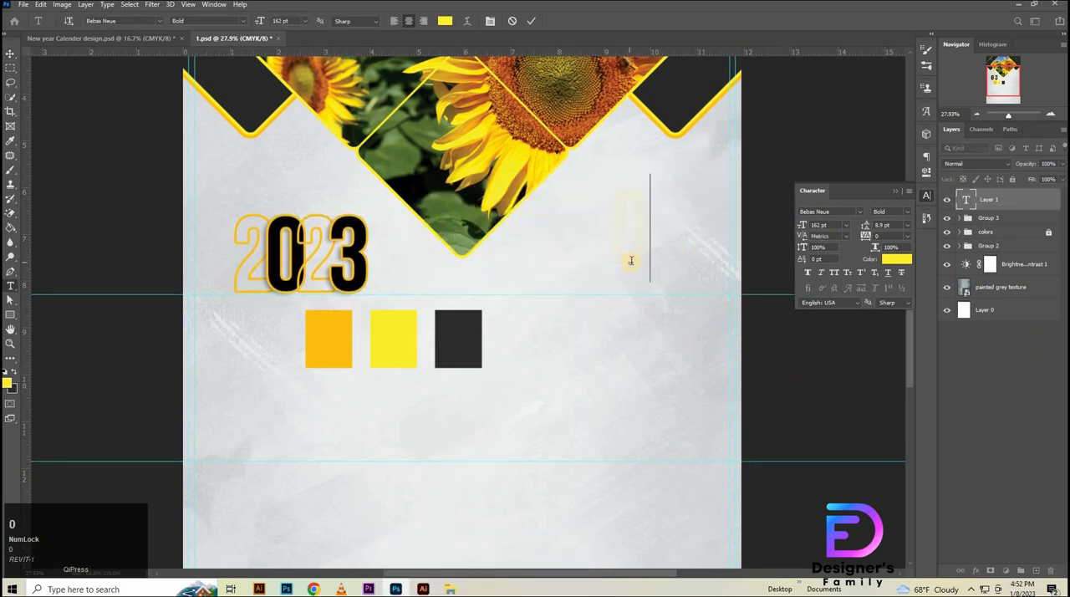
key("ctrl+a")
left_click(896, 258)
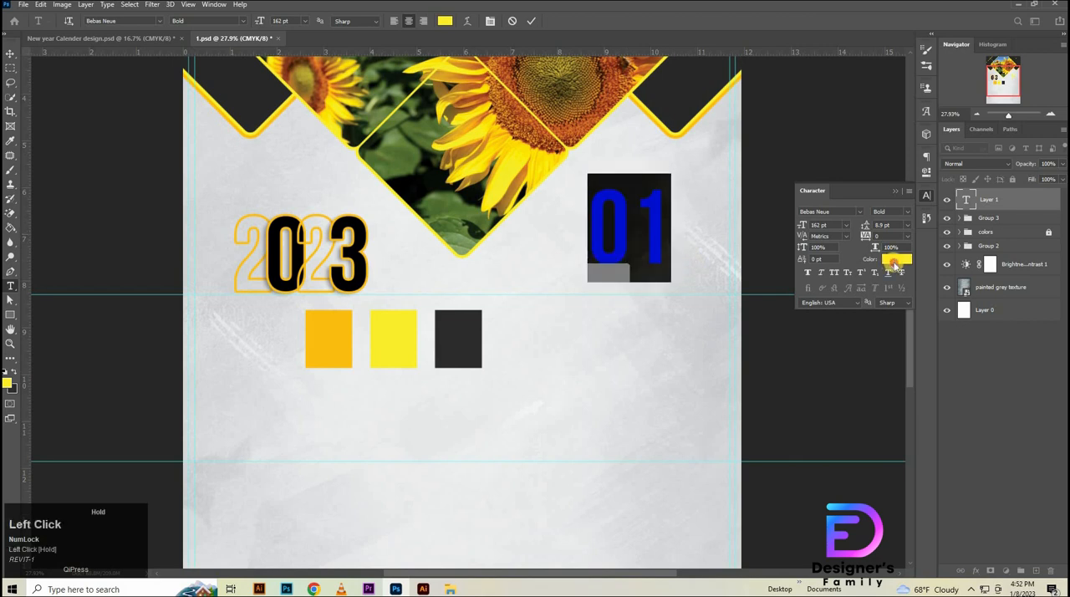
left_click(342, 341)
left_click(825, 333)
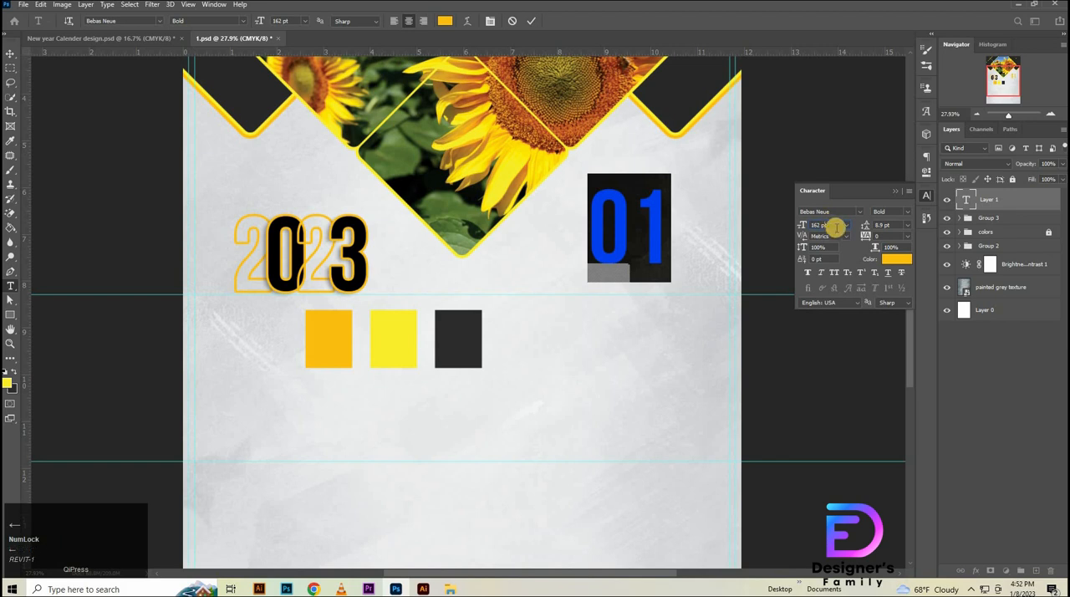
- Set the 01 text's size to 62 pt and commit the text
type("62")
key("Return")
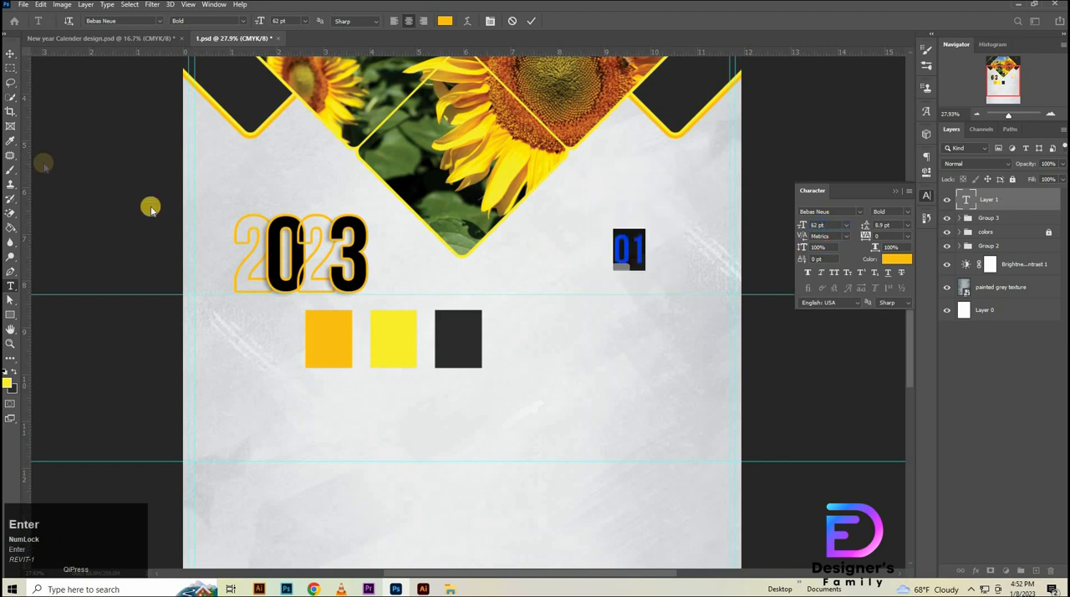
left_click(697, 245)
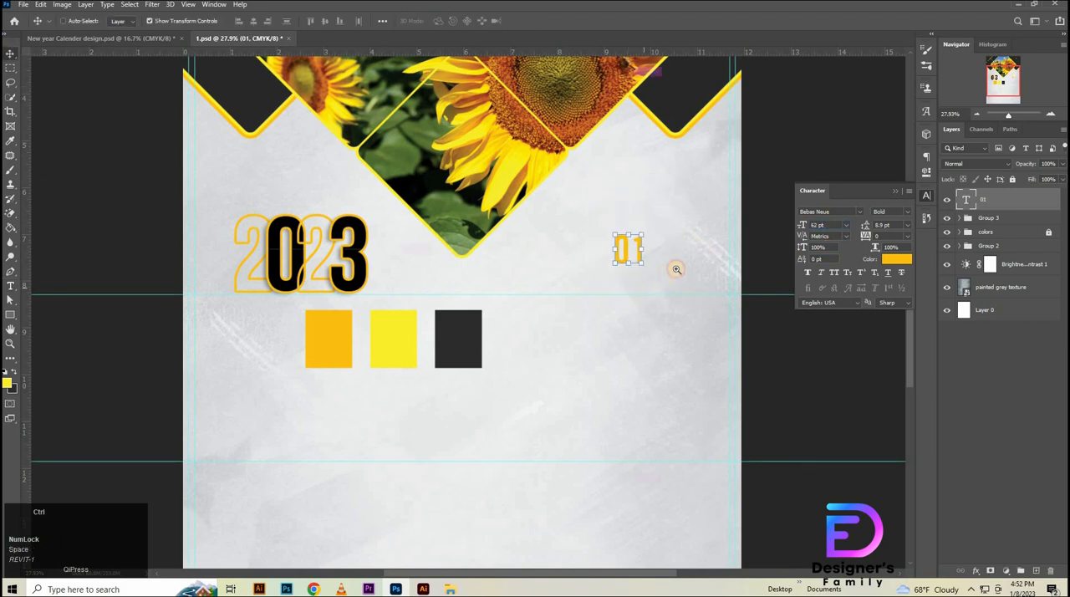
- Duplicate the 01 text straight below the original and change the copy's wording to JANUARY
left_click(625, 288, "ctrl")
left_click_drag(621, 184, 622, 308)
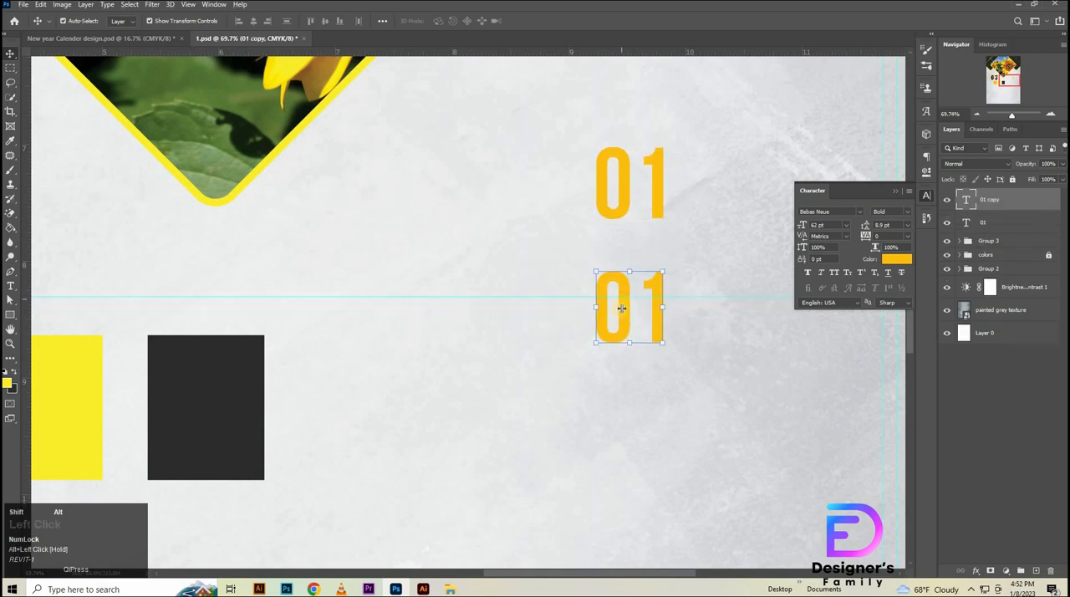
key("ctrl+z")
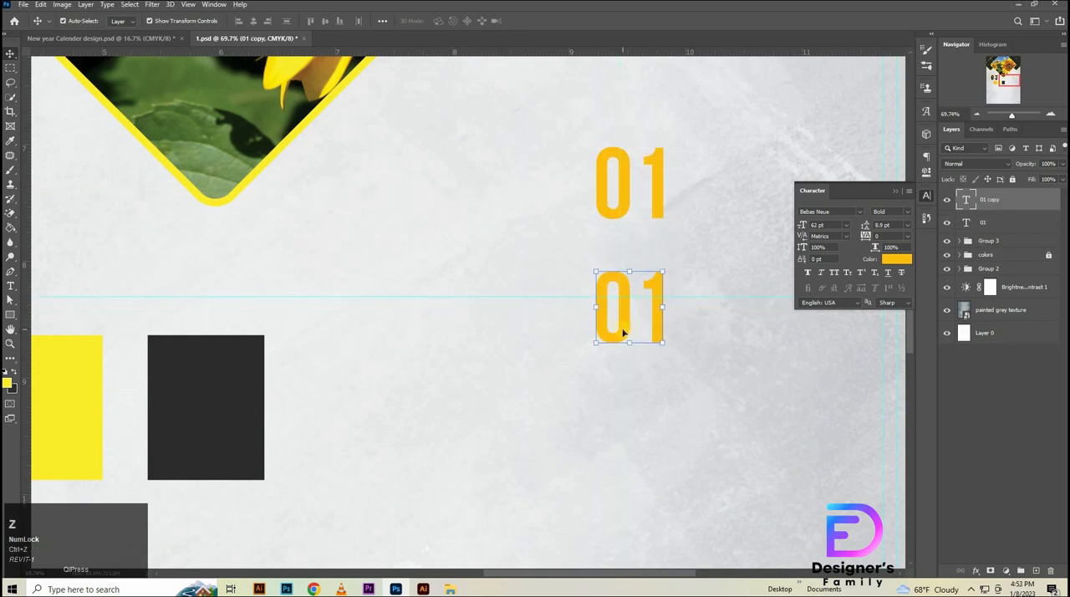
key("t")
left_click_drag(656, 319, 558, 338)
key("BackSpace")
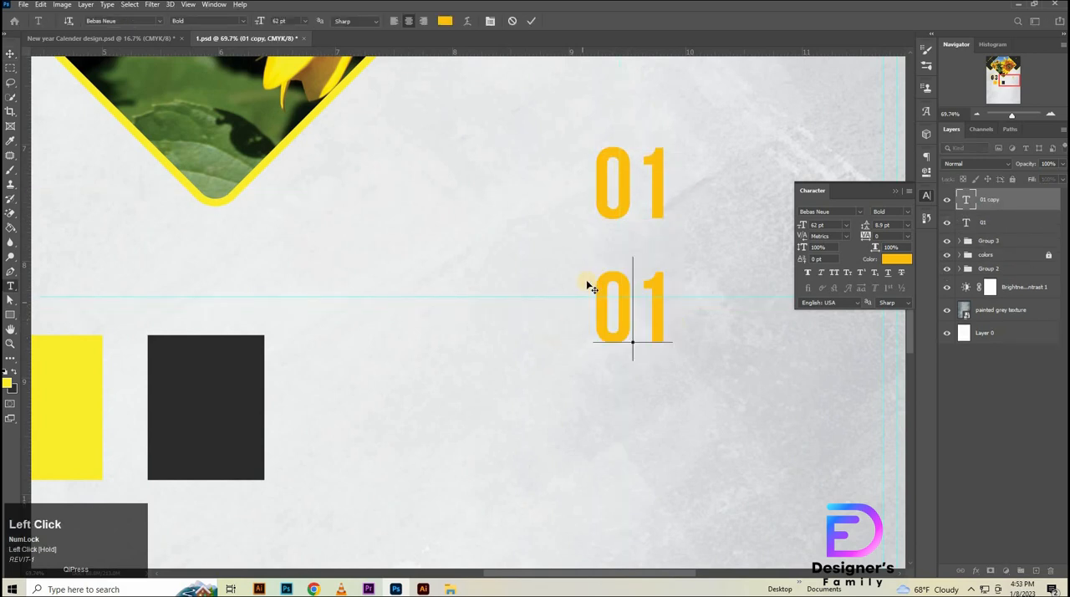
type("JANUARY")
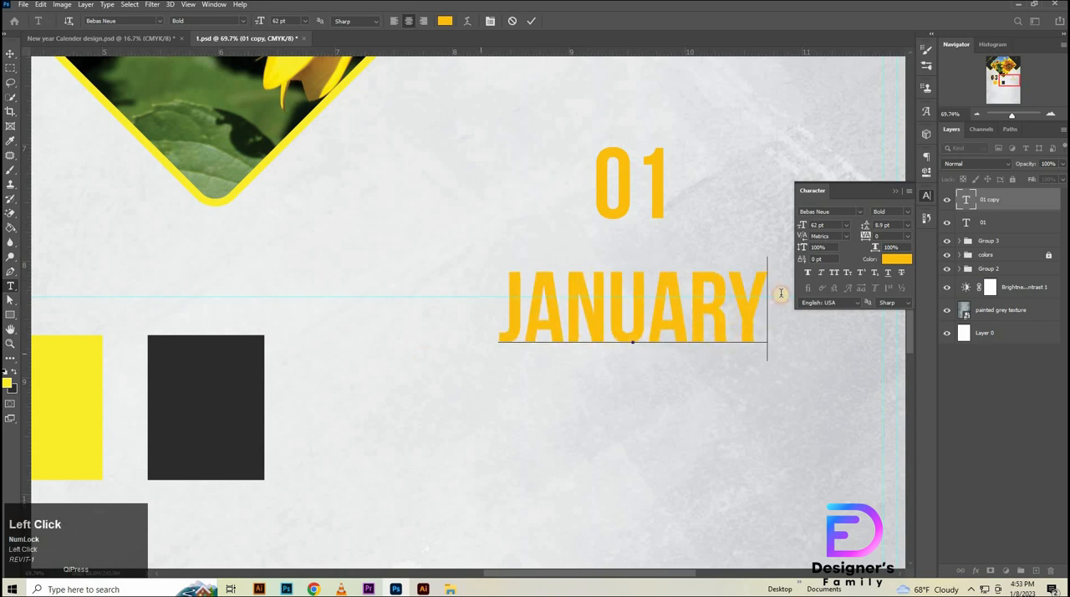
- Colour the JANUARY text black, without an underline
left_click(892, 261)
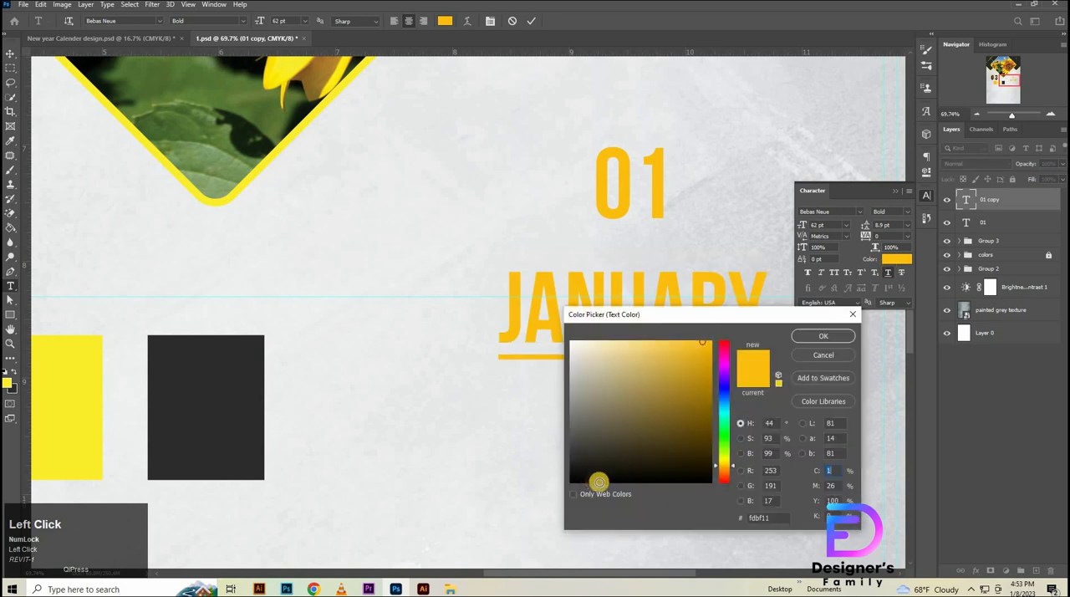
left_click(572, 481)
left_click(819, 337)
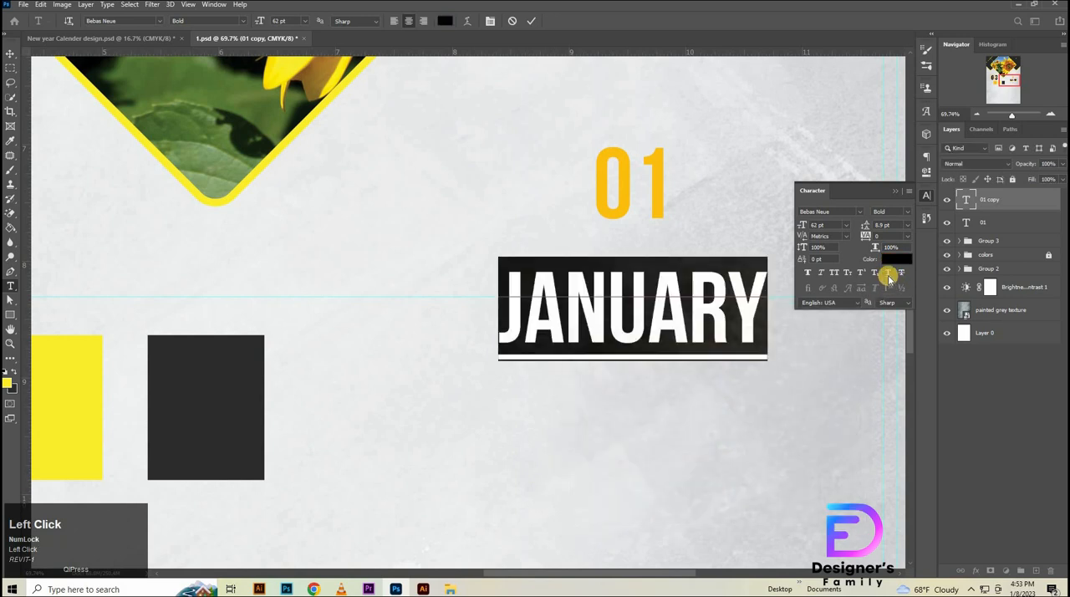
left_click(9, 52)
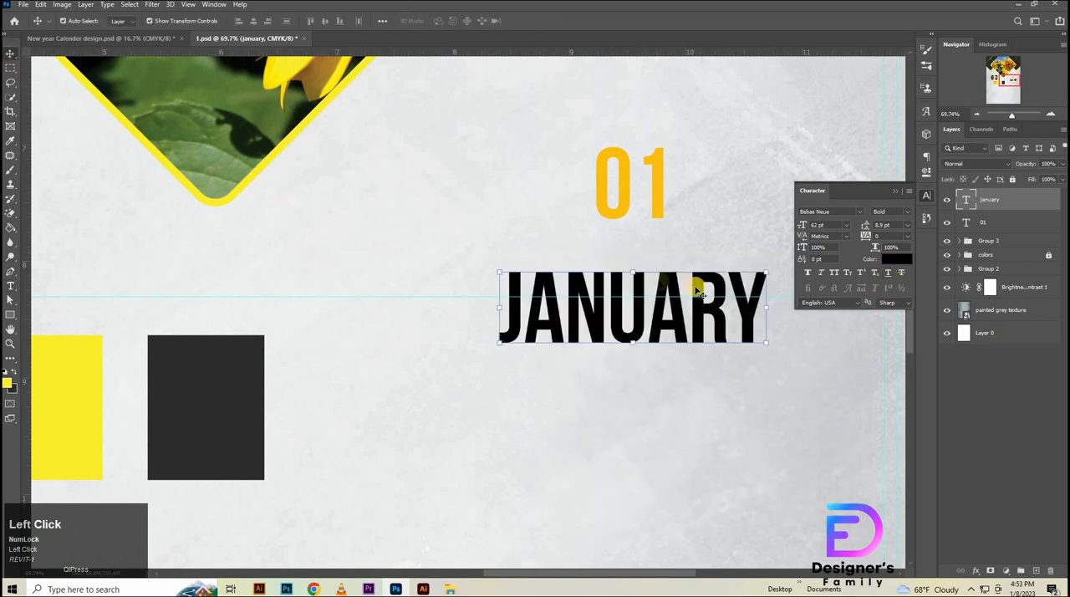
- Align the right edges of 01 and JANUARY and move both up and right so JANUARY sits just above the upper guide
left_click(990, 221, "shift")
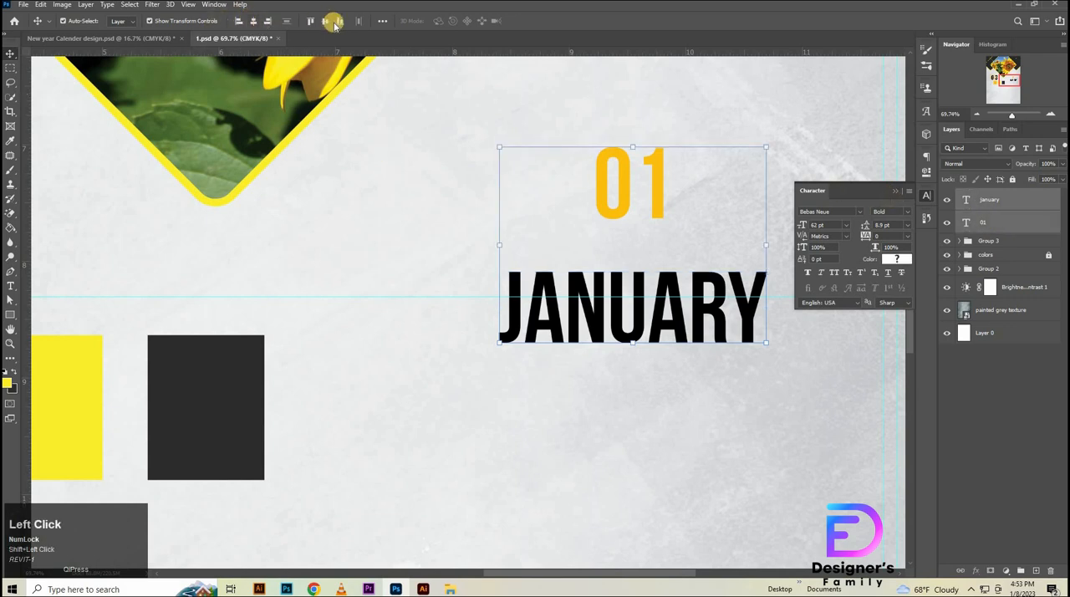
left_click(267, 21)
key("ctrl+space")
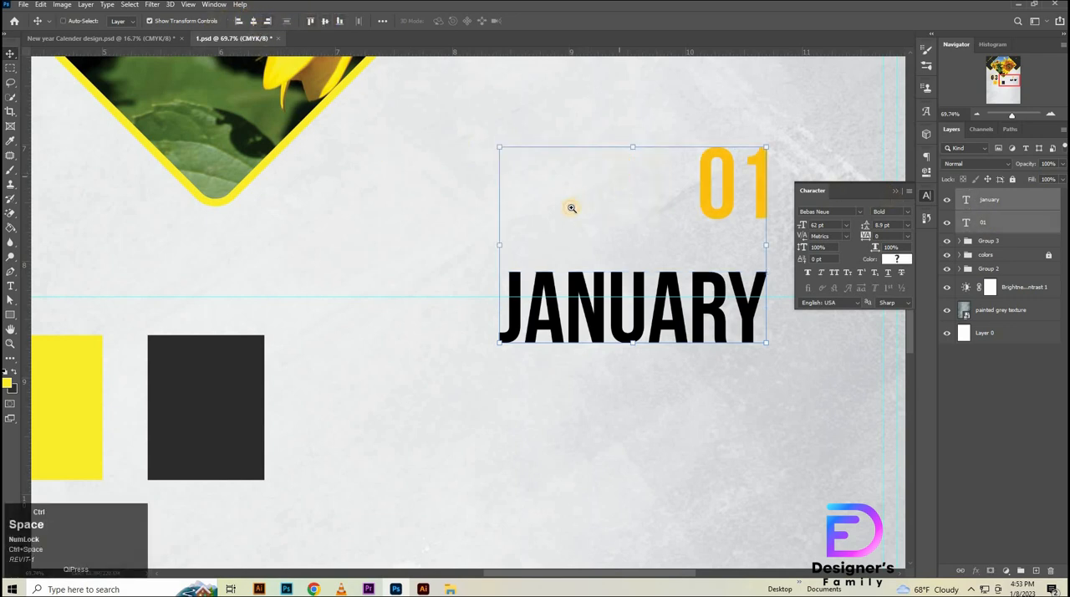
left_click_drag(571, 207, 594, 406)
key("space")
left_click_drag(639, 237, 573, 361)
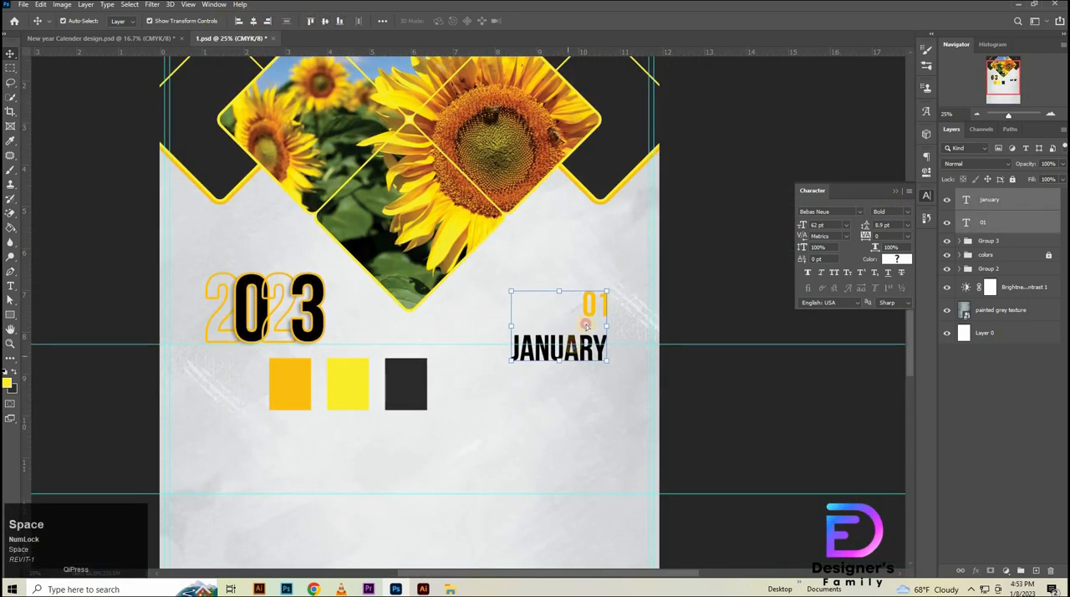
left_click_drag(585, 324, 601, 306)
- Increase the JANUARY text's font size to about 69 pt
key("ctrl+space")
left_click_drag(680, 334, 864, 465)
left_click(852, 480)
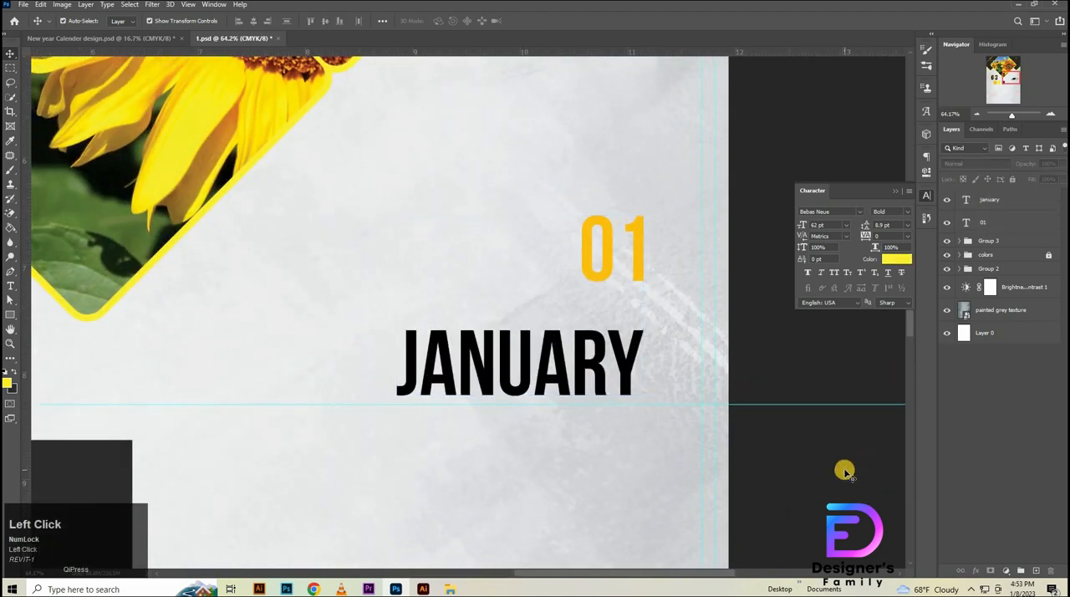
left_click(792, 466)
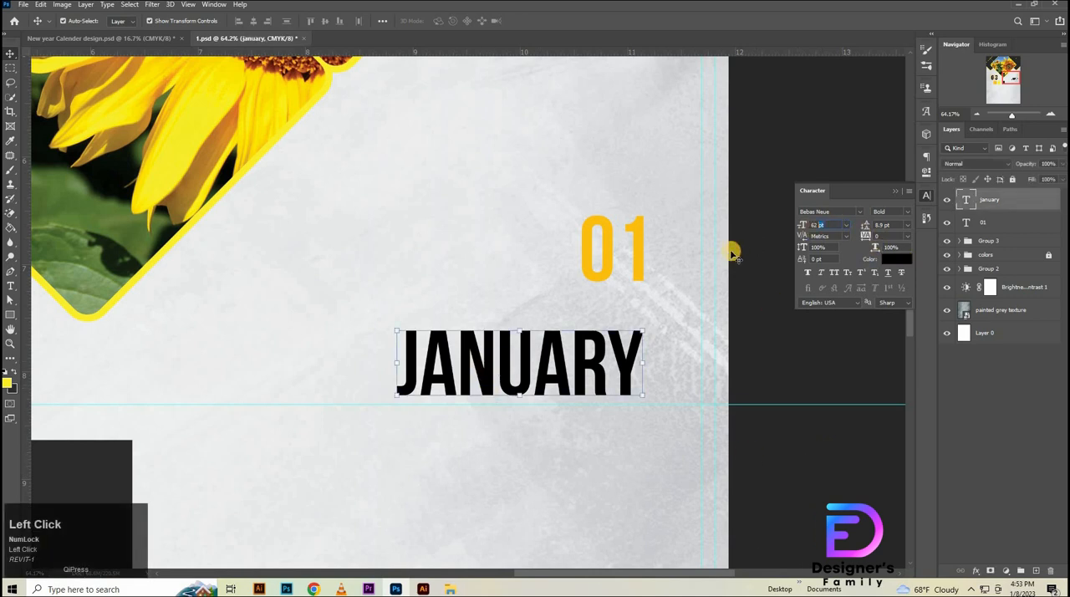
key("Up")
key("Up")
key("Up")
key("Up")
key("Up")
key("Up")
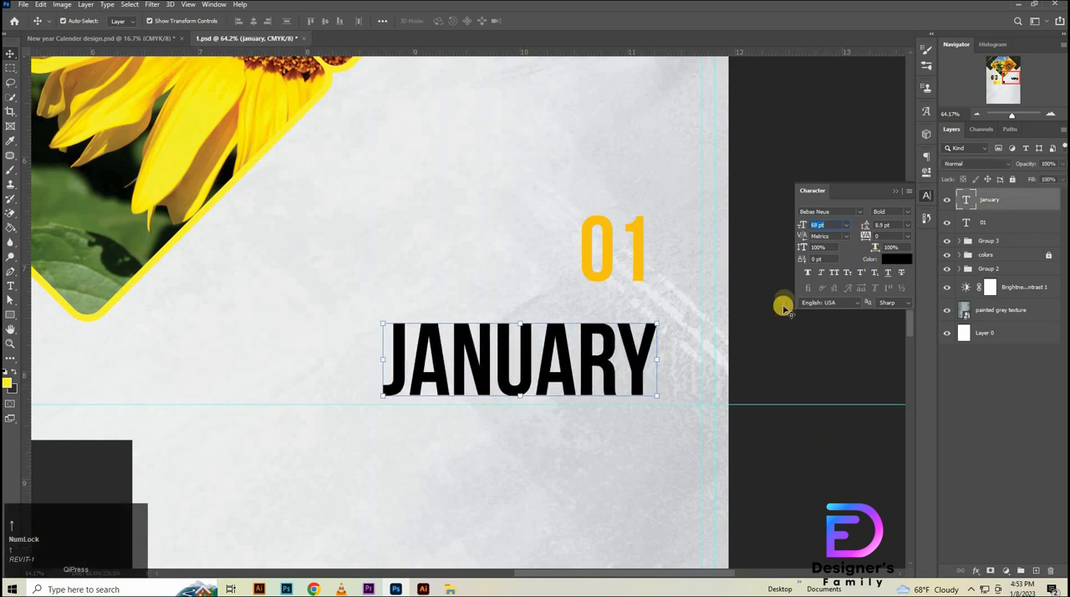
- Align the right edges of 01 and the enlarged JANUARY again, and nudge both left and slightly down toward the upper guide
left_click(988, 221, "shift")
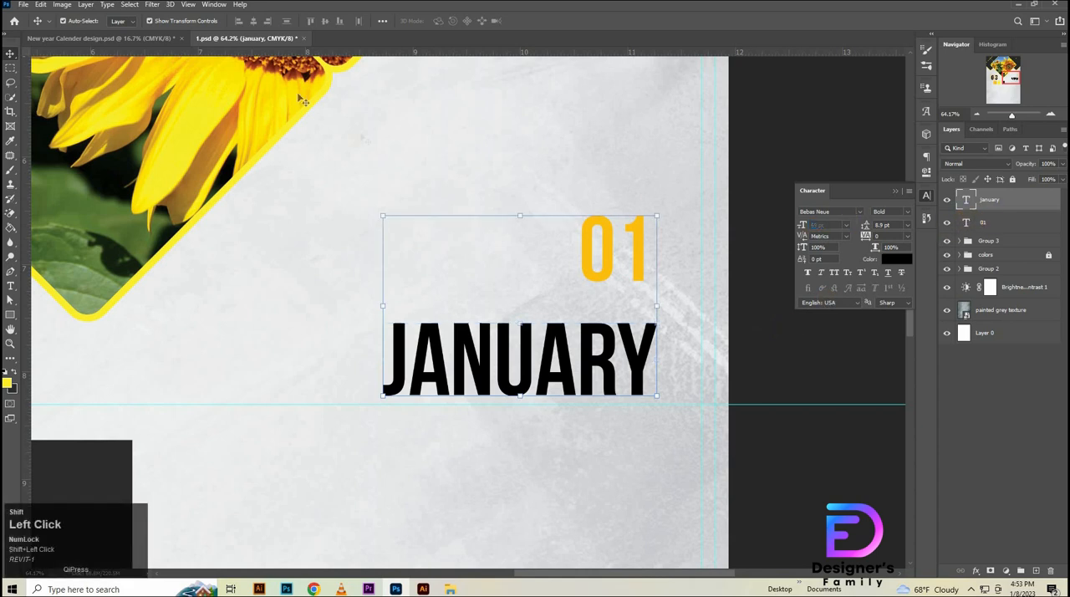
left_click(266, 21)
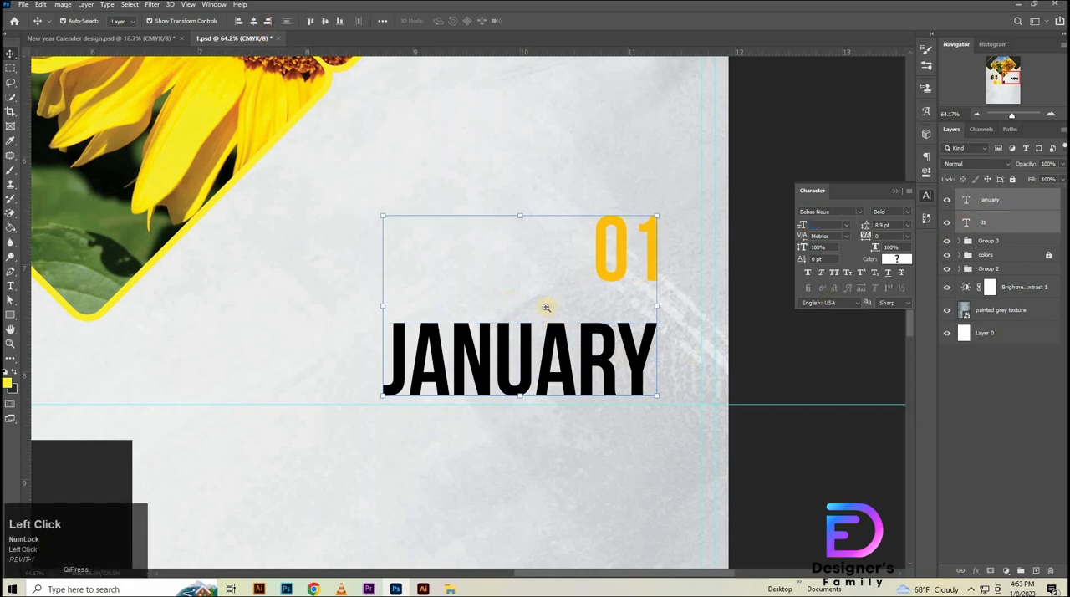
left_click_drag(546, 307, 518, 327)
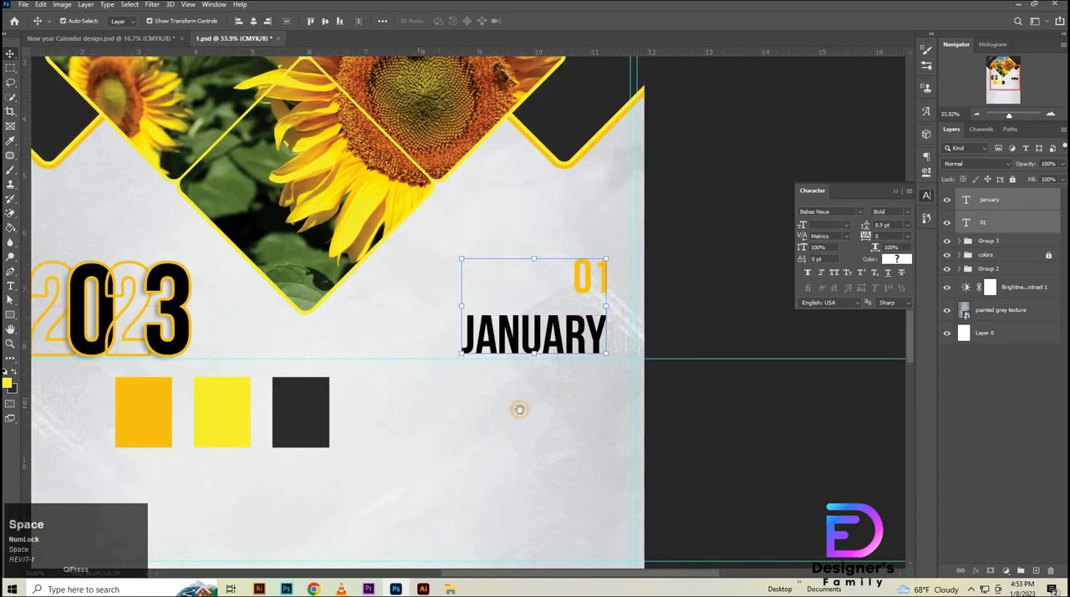
left_click_drag(518, 409, 530, 419)
key("shift+Left")
key("shift+Left")
key("shift+Left")
key("shift+Left")
key("shift+Left")
key("shift+Left")
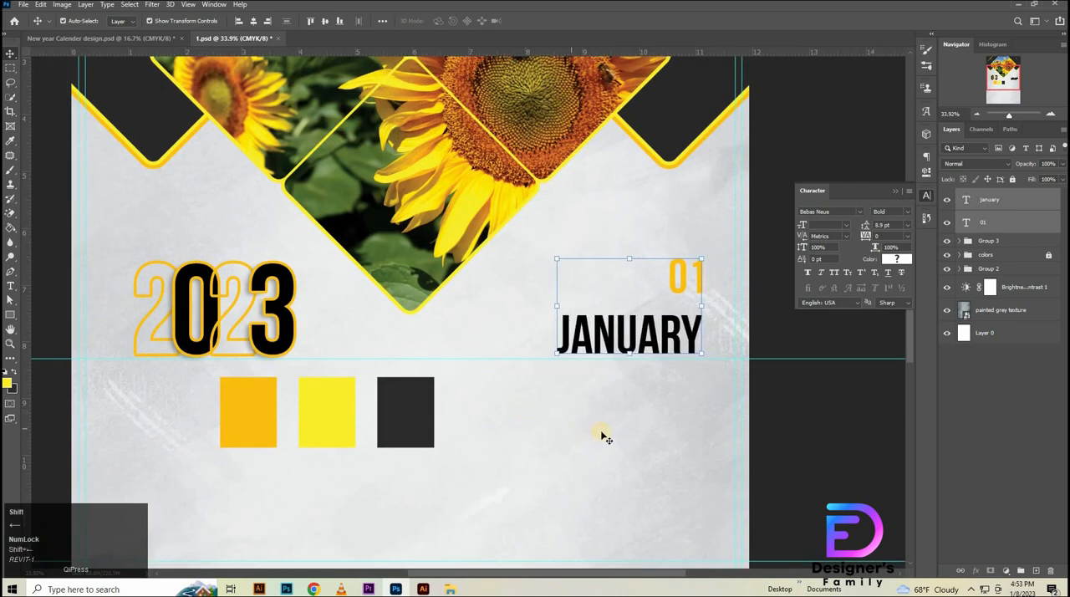
key("shift+Left")
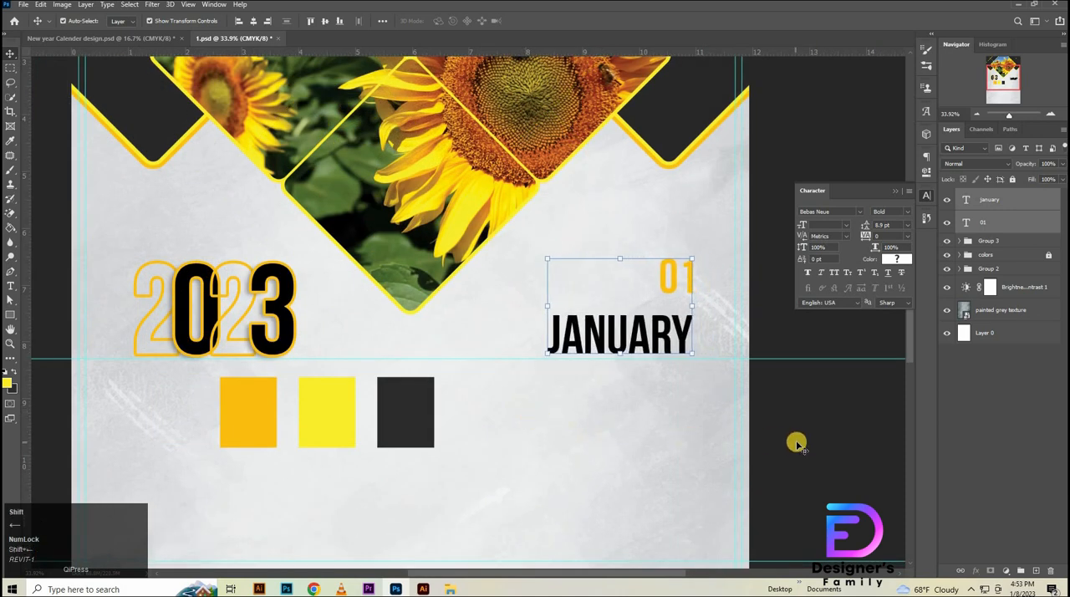
key("shift+Down")
- Move the 01 text down so it sits just above the right end of JANUARY with a small gap
left_click(670, 284)
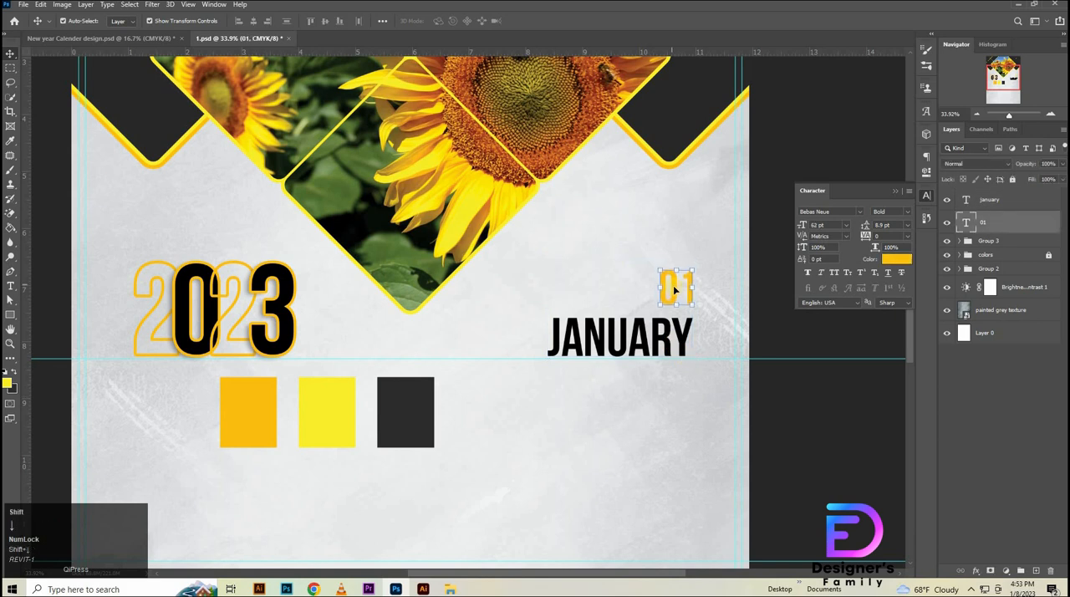
left_click(717, 360)
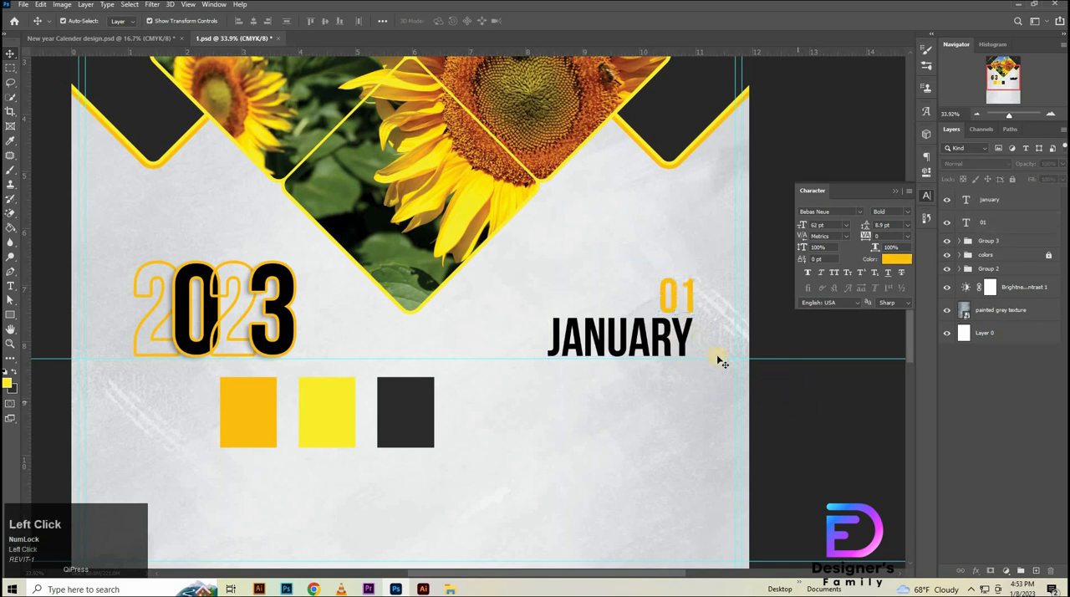
left_click(690, 302)
key("shift+Up")
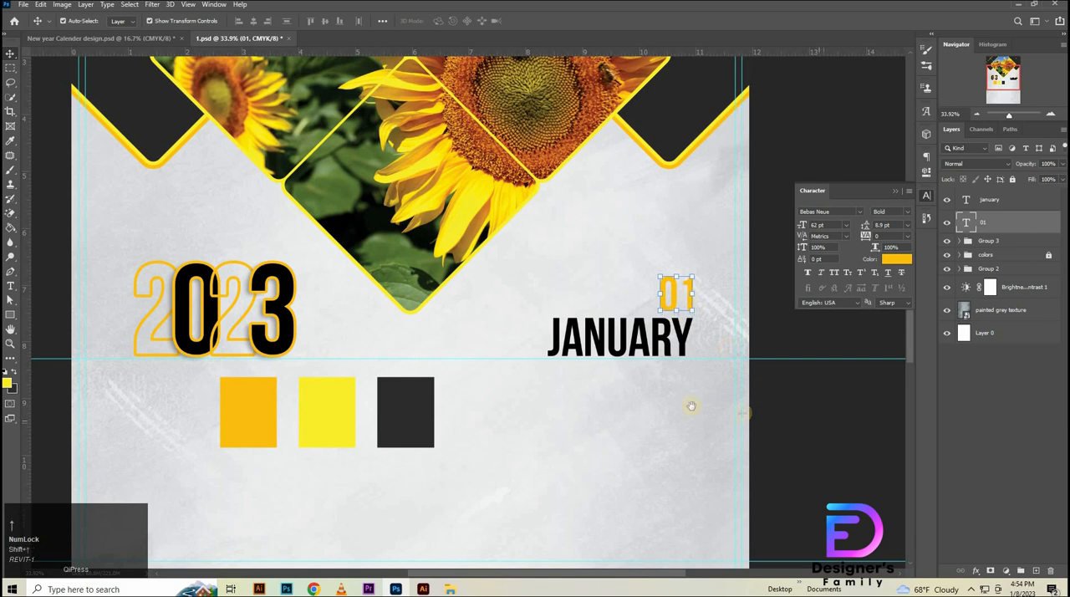
- Select the 2023 group with the 01 and JANUARY text layers and nudge them up together away from the upper guide
left_click_drag(606, 384, 556, 391)
left_click_drag(647, 446, 652, 286)
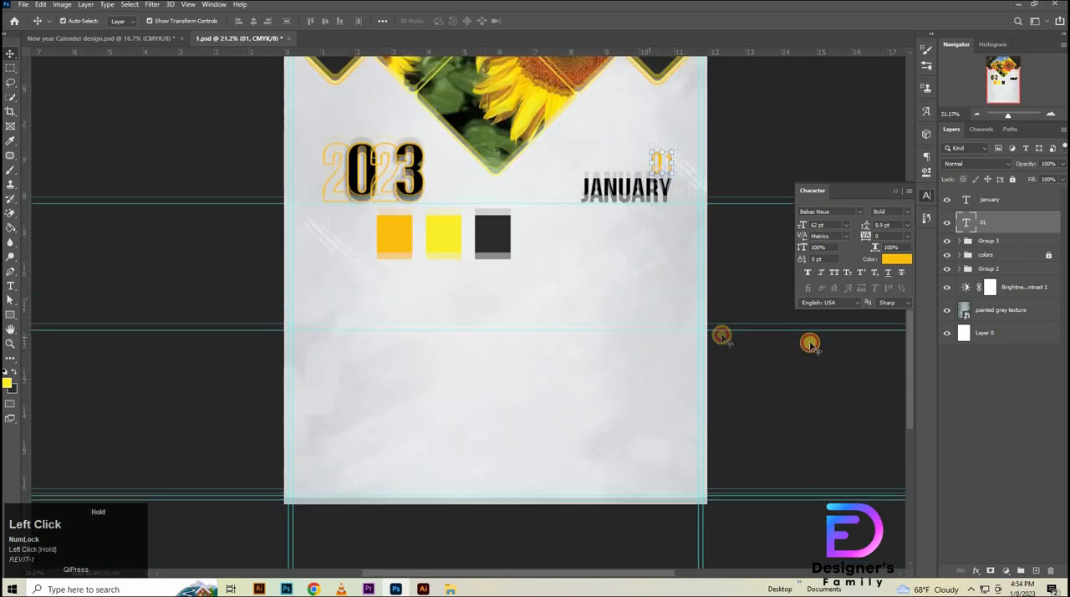
left_click(995, 241)
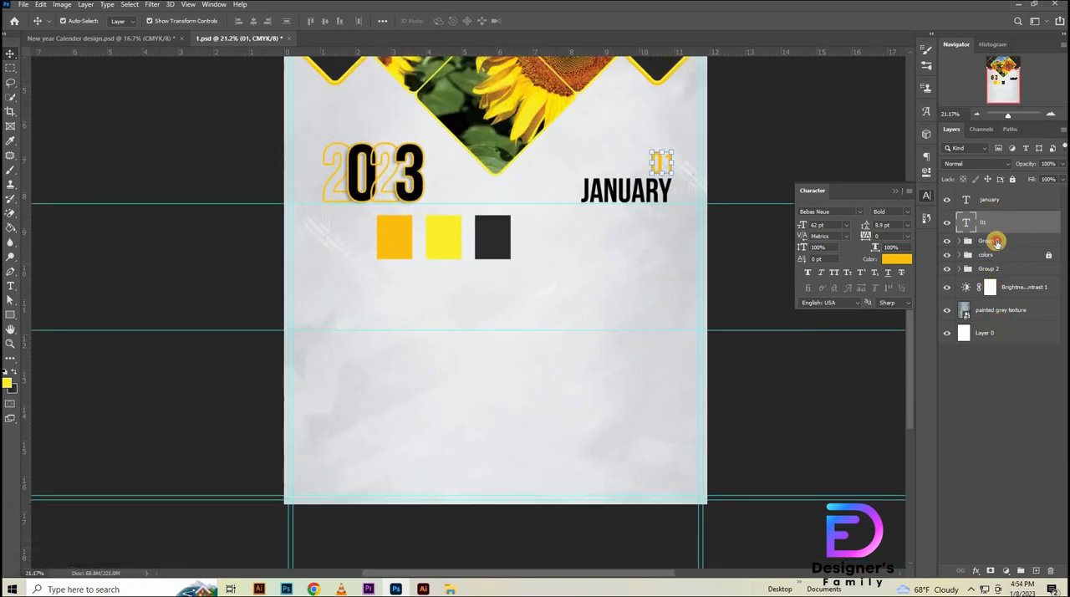
left_click(995, 200, "shift")
key("shift+Up")
key("shift+Up")
key("shift+Up")
key("shift+Up")
key("shift+Up")
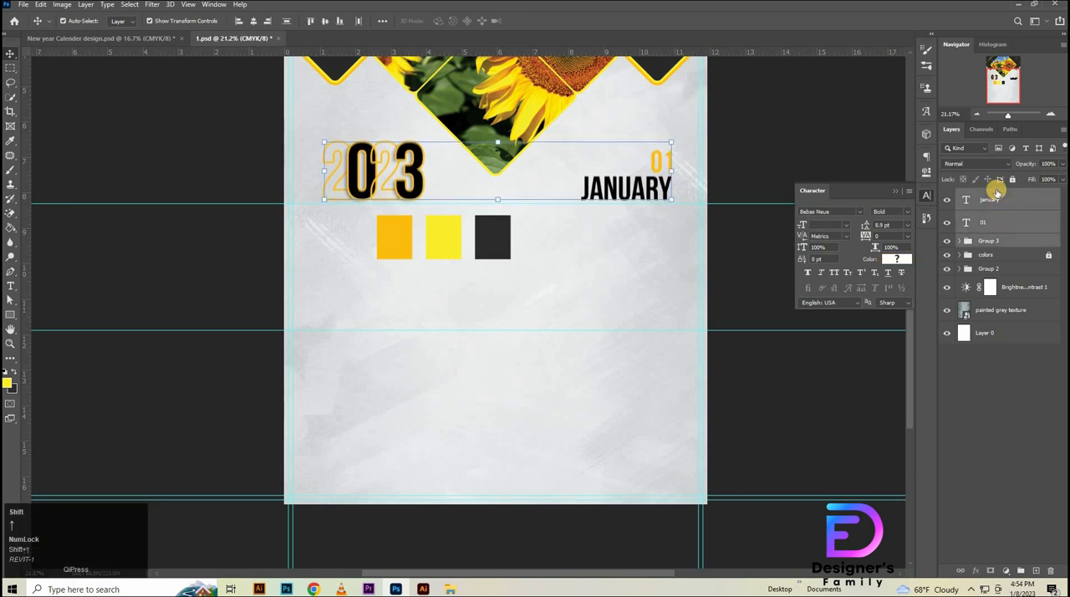
- Hide the colour swatches group and fit the whole calendar page in view
left_click(967, 255)
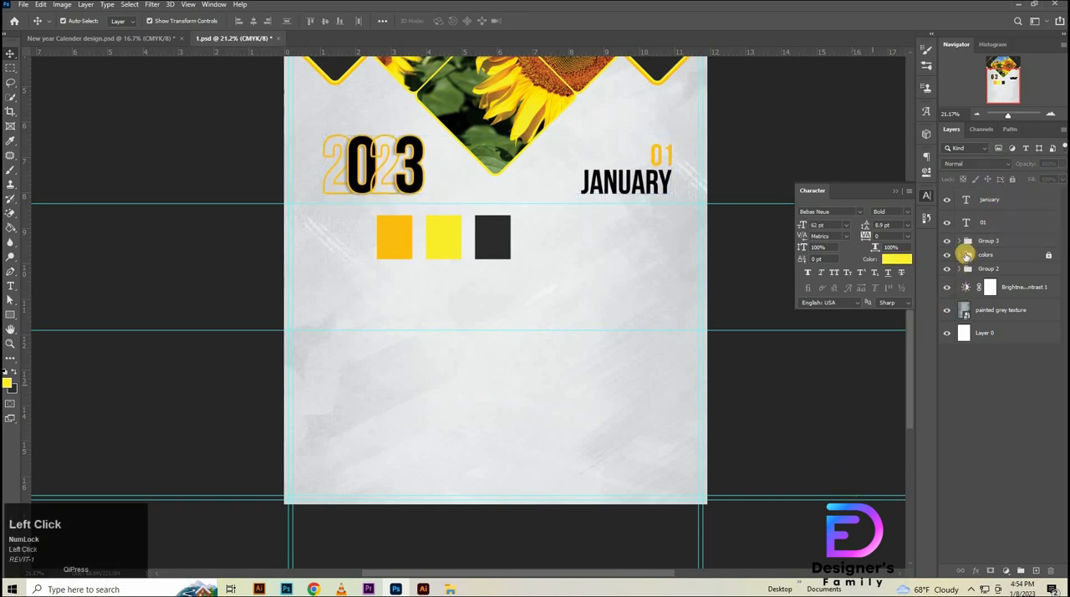
left_click(947, 256)
key("ctrl+0")
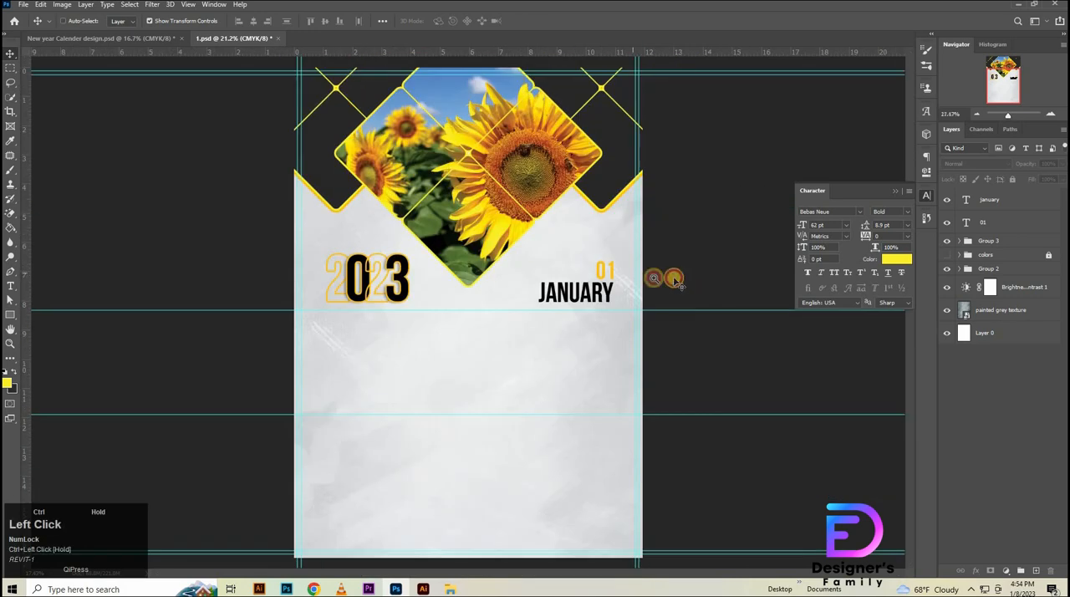
left_click(630, 277, "ctrl")
key("ctrl+0")
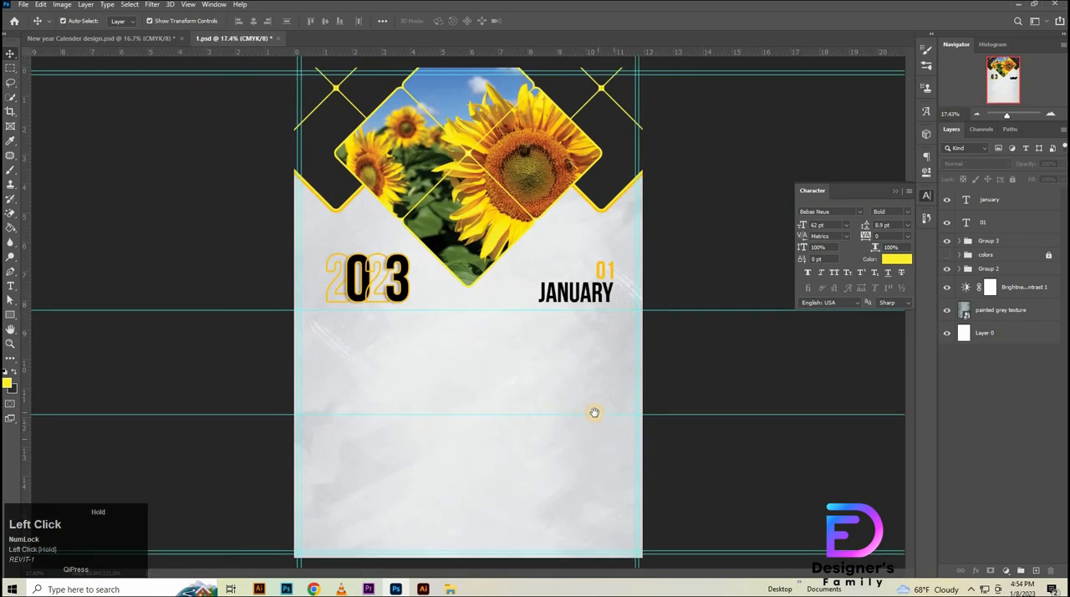
- Copy the info, Group 4, Group 7 and NOTES layers from New year Calender design.psd and paste them into 1.psd
left_click_drag(543, 326, 549, 321)
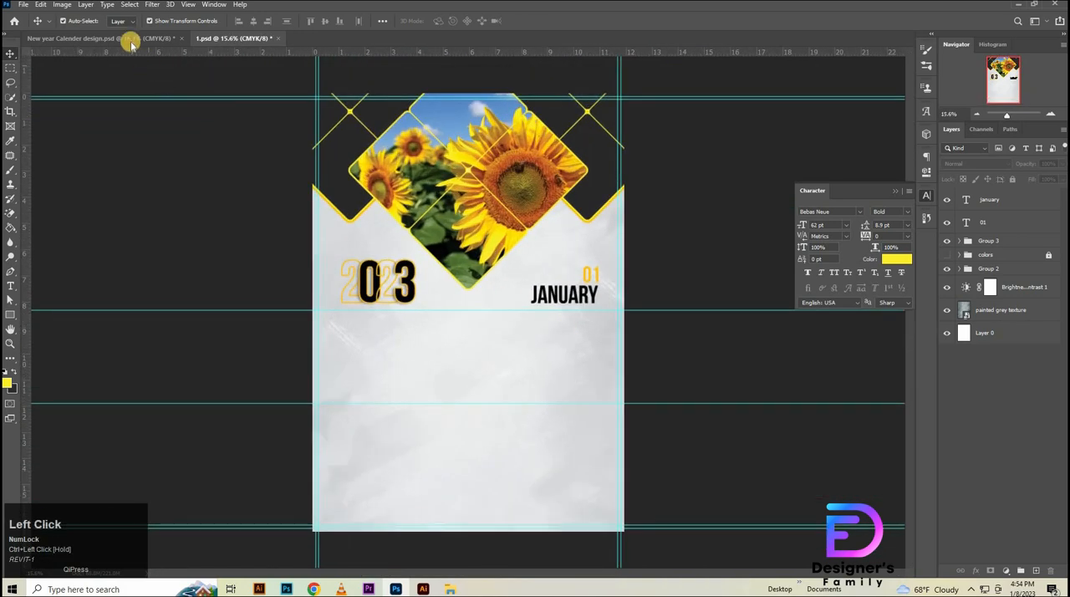
left_click(996, 198)
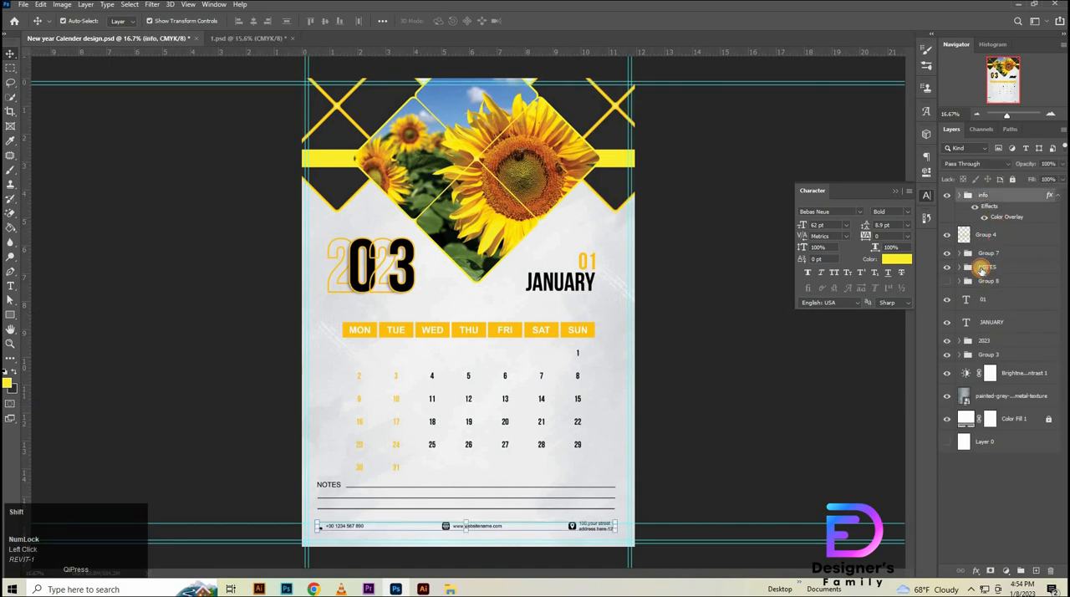
left_click(982, 267, "shift")
key("ctrl+c")
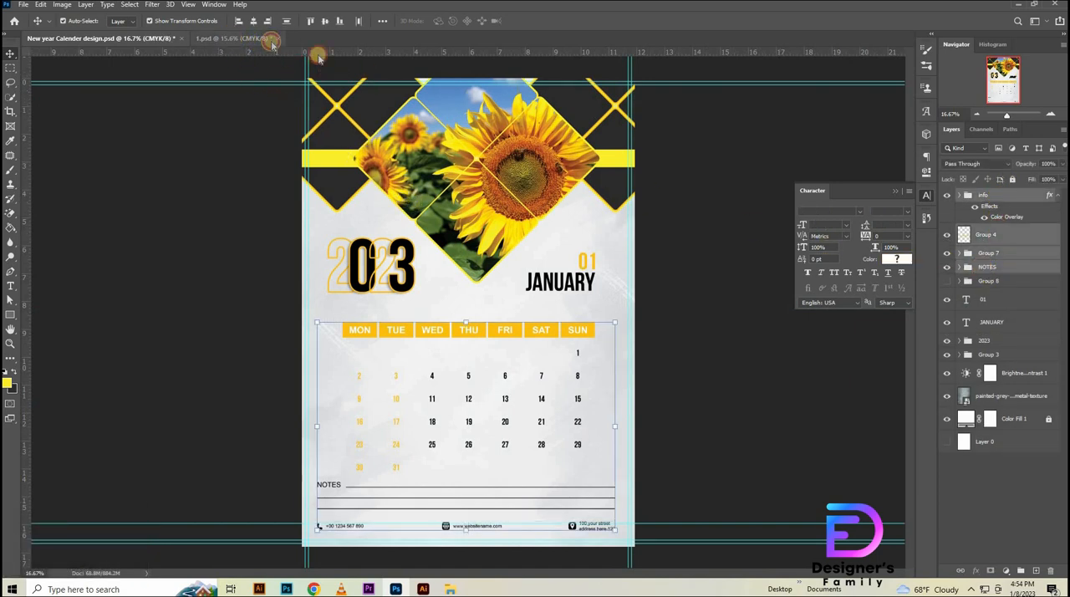
left_click(234, 38)
key("ctrl+v")
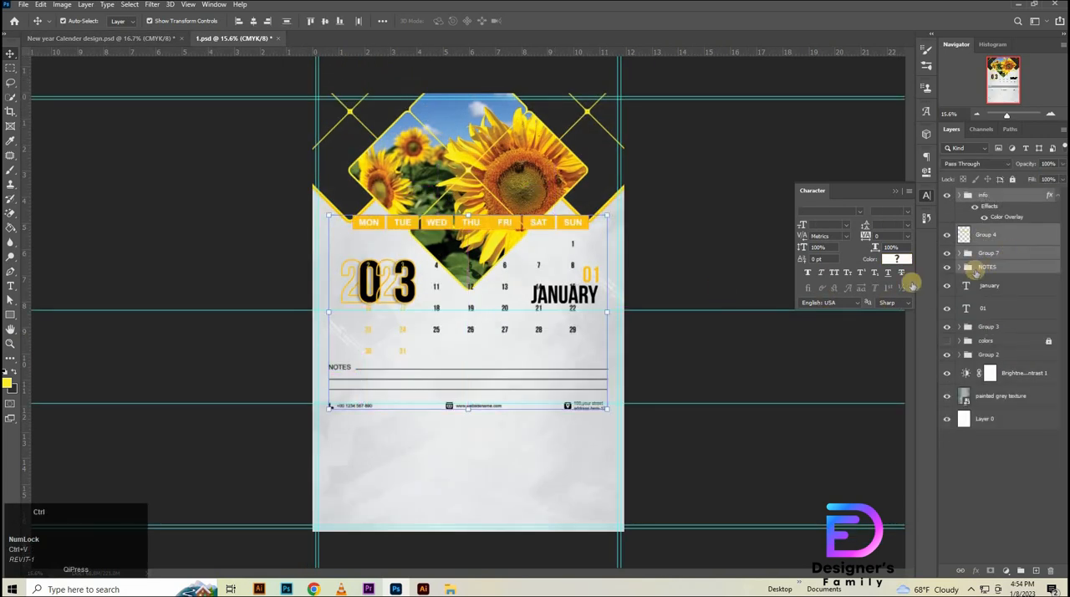
- Scale the pasted calendar block to about 102.85% and position it below the 2023 and JANUARY headings, inside the page margins
key("ctrl+t")
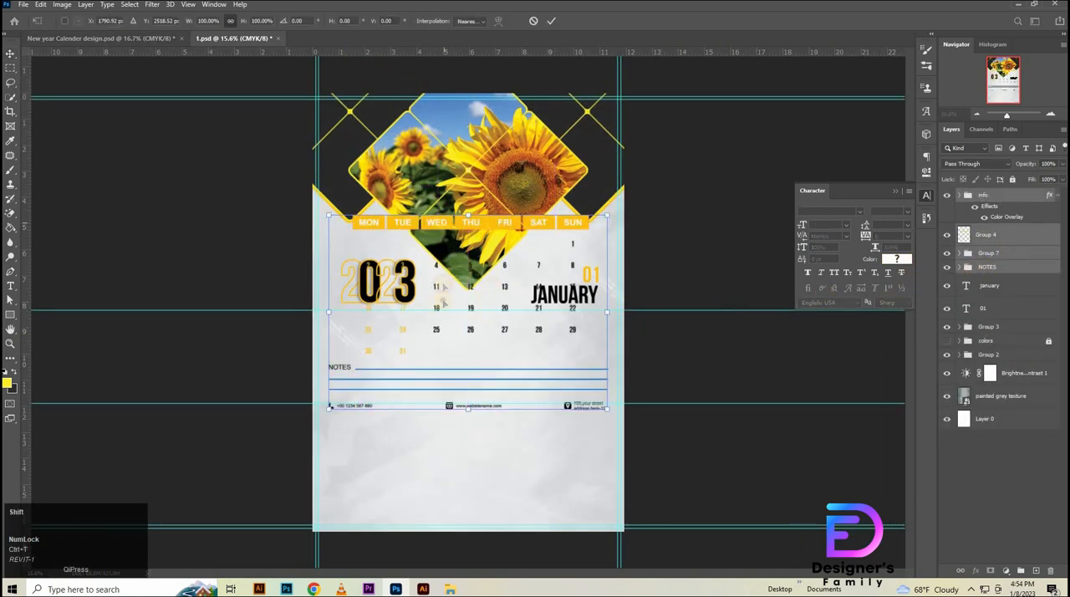
left_click_drag(441, 224, 441, 334)
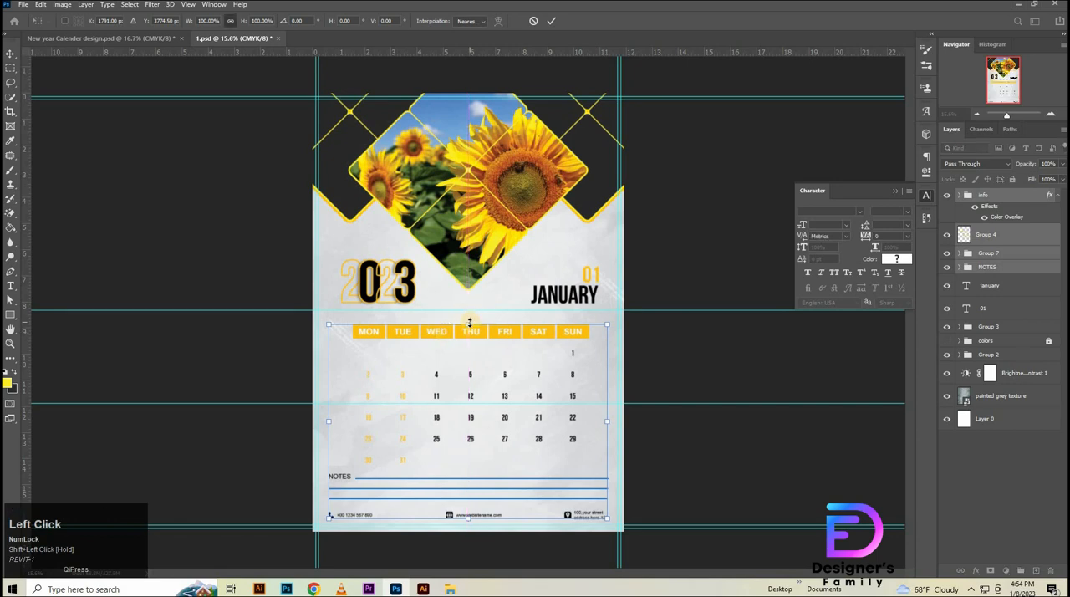
left_click_drag(466, 321, 465, 315)
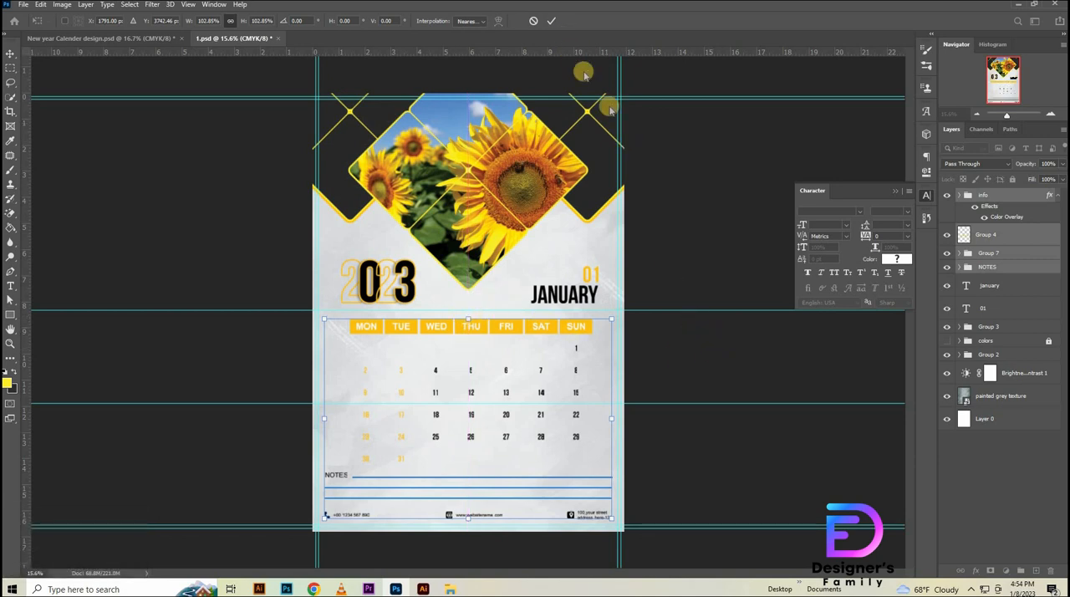
key("Down")
key("Down")
key("Down")
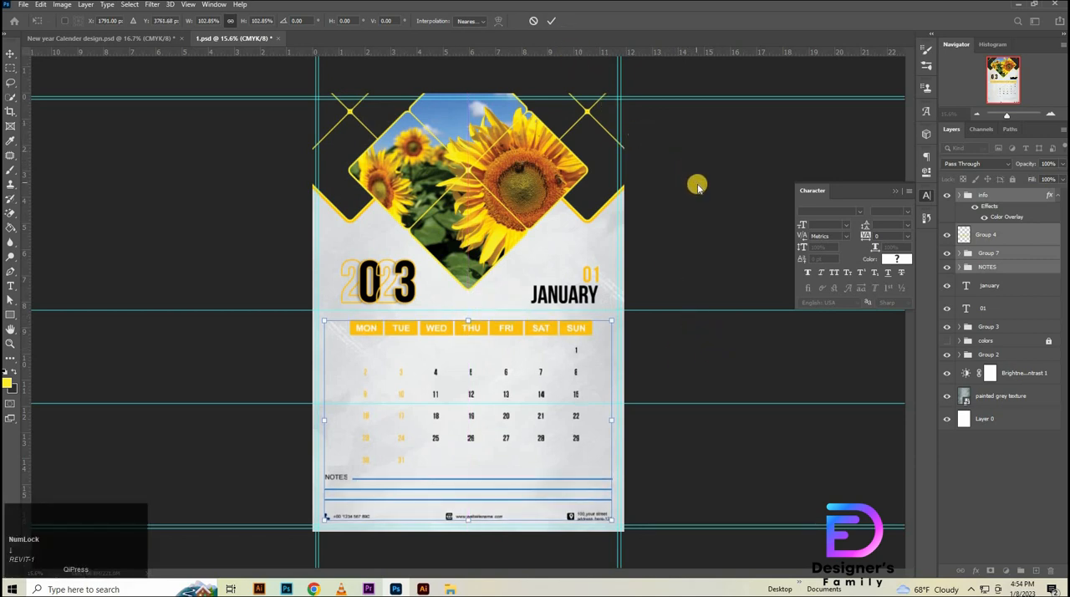
key("Up")
key("Up")
left_click(551, 20)
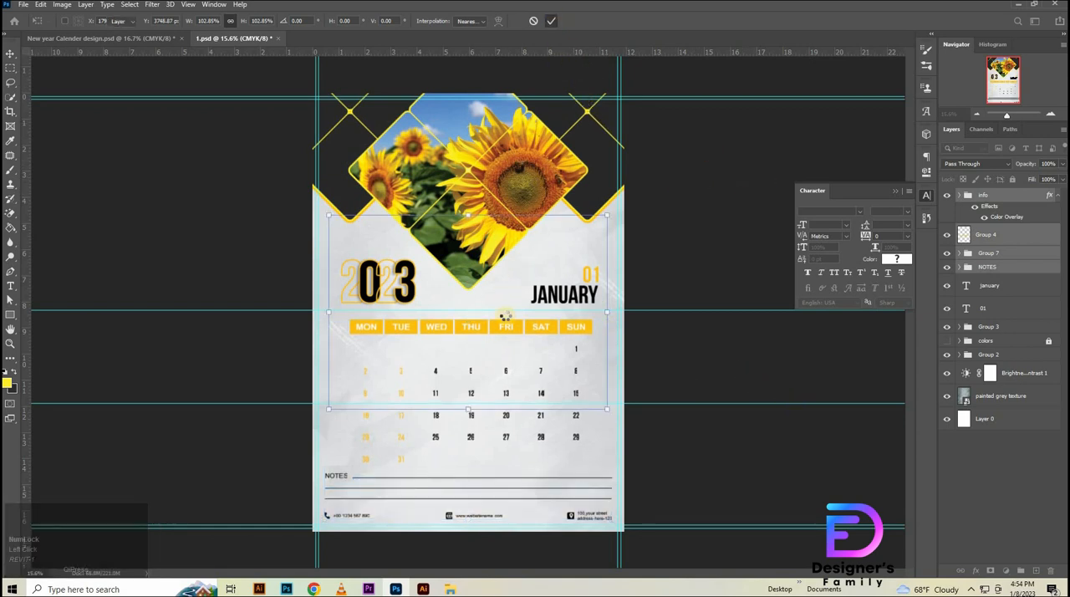
- Remove the horizontal guide between the headings and the weekday row, hide the remaining guides, and deselect all layers
left_click_drag(673, 311, 652, 28)
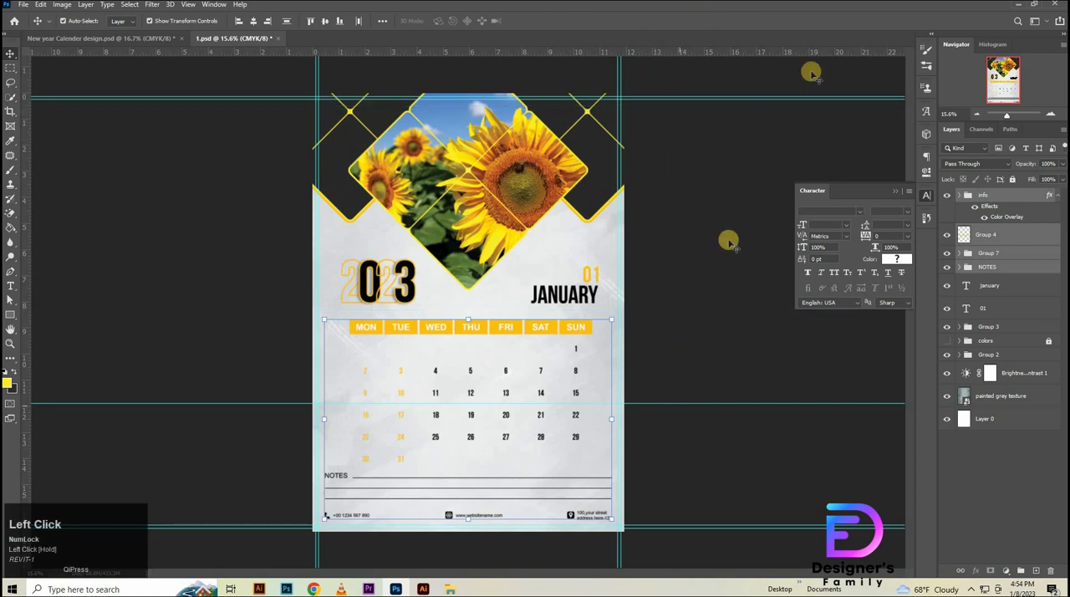
key("ctrl+semicolon")
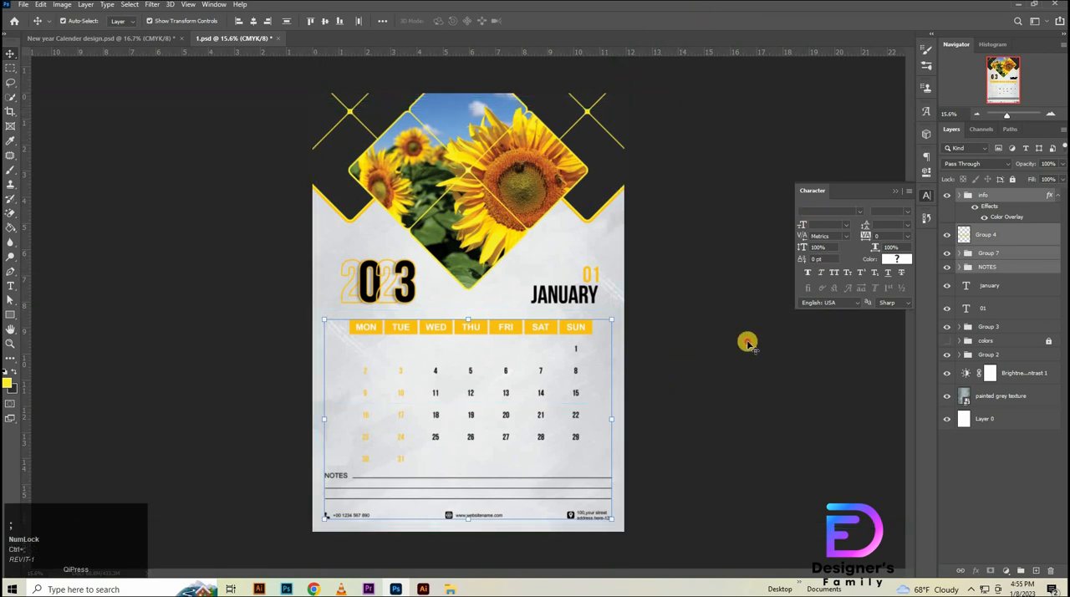
left_click(869, 371)
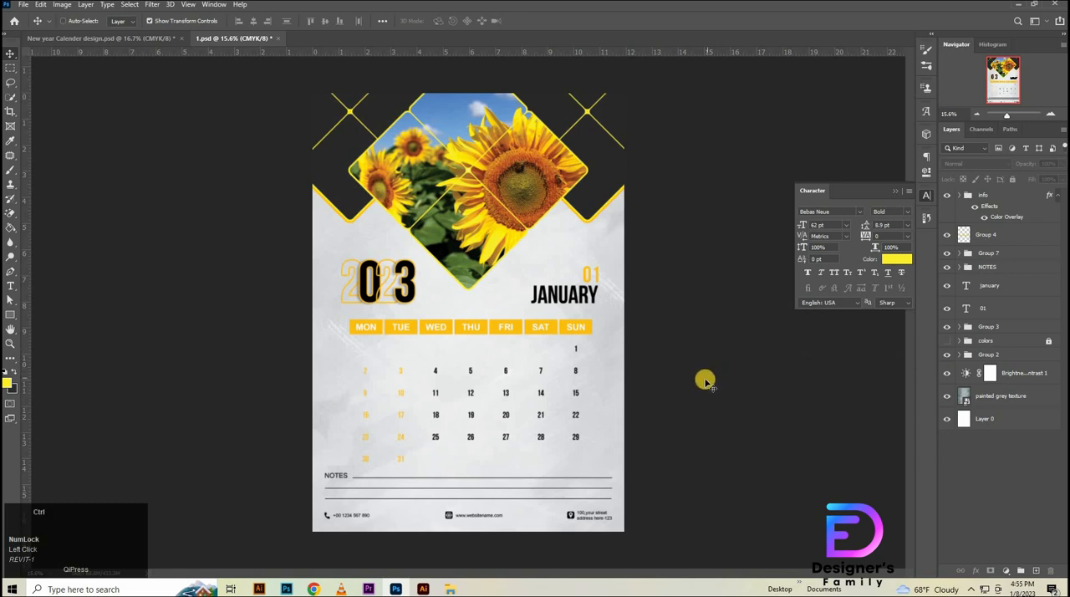
- Save the calendar page as a JPEG named 1.jpg in the Calender Design 2023 folder
key("ctrl+shift+s")
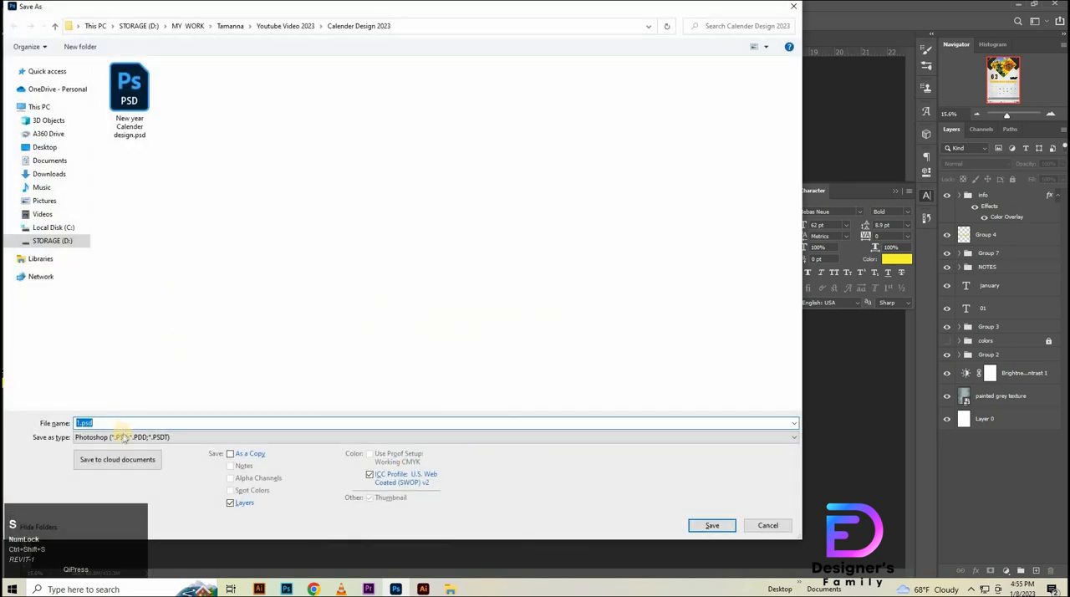
left_click(122, 436)
left_click(138, 490)
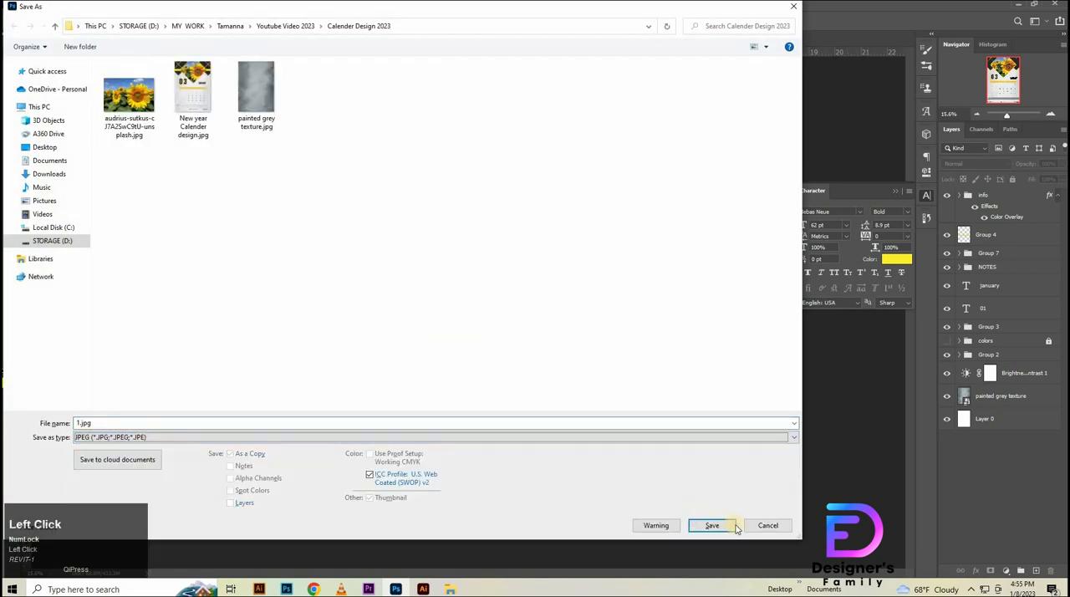
left_click(712, 525)
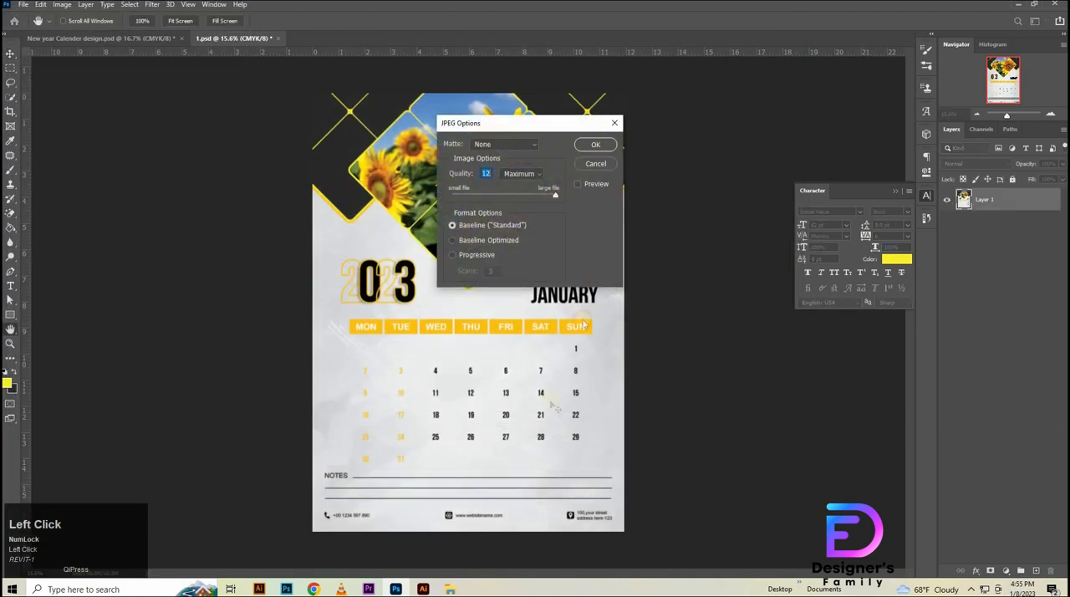